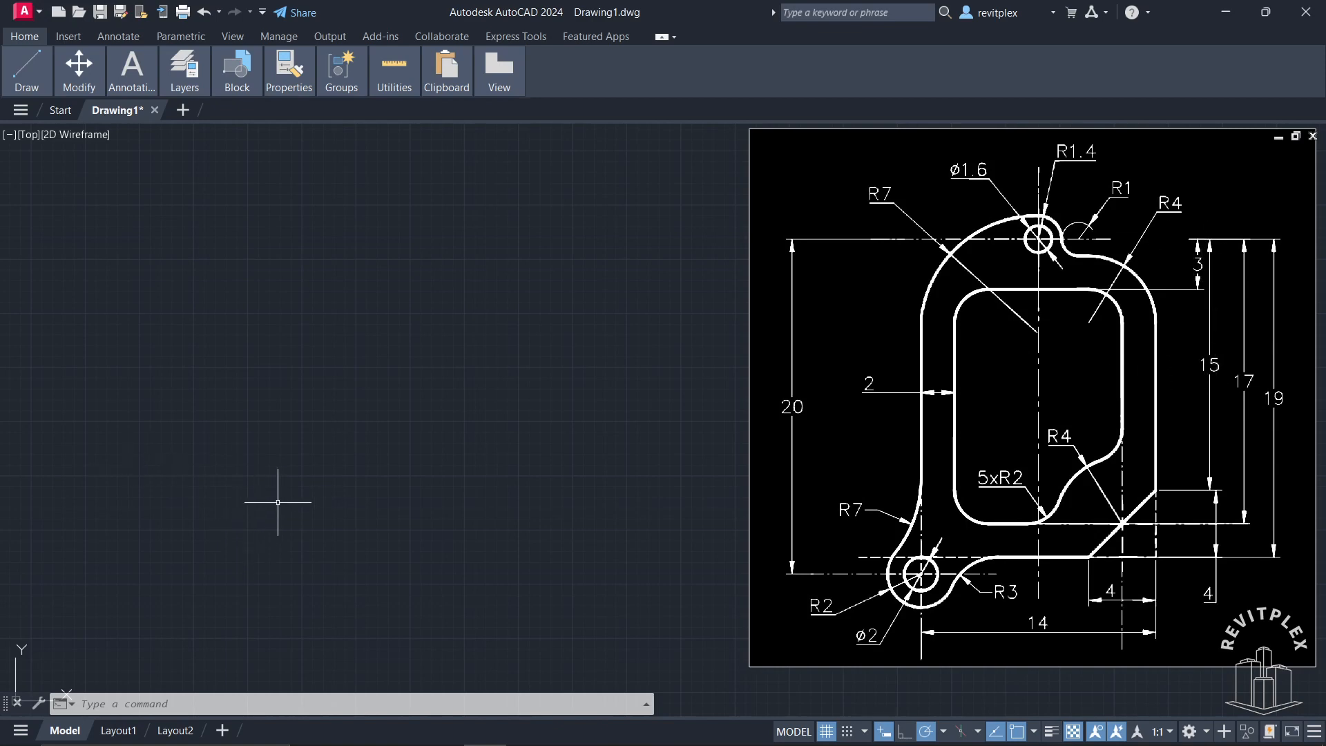
# Step: Draw a rectangle 10 wide and 14 high in the empty area beside the reference drawing
pyautogui.write('rec')
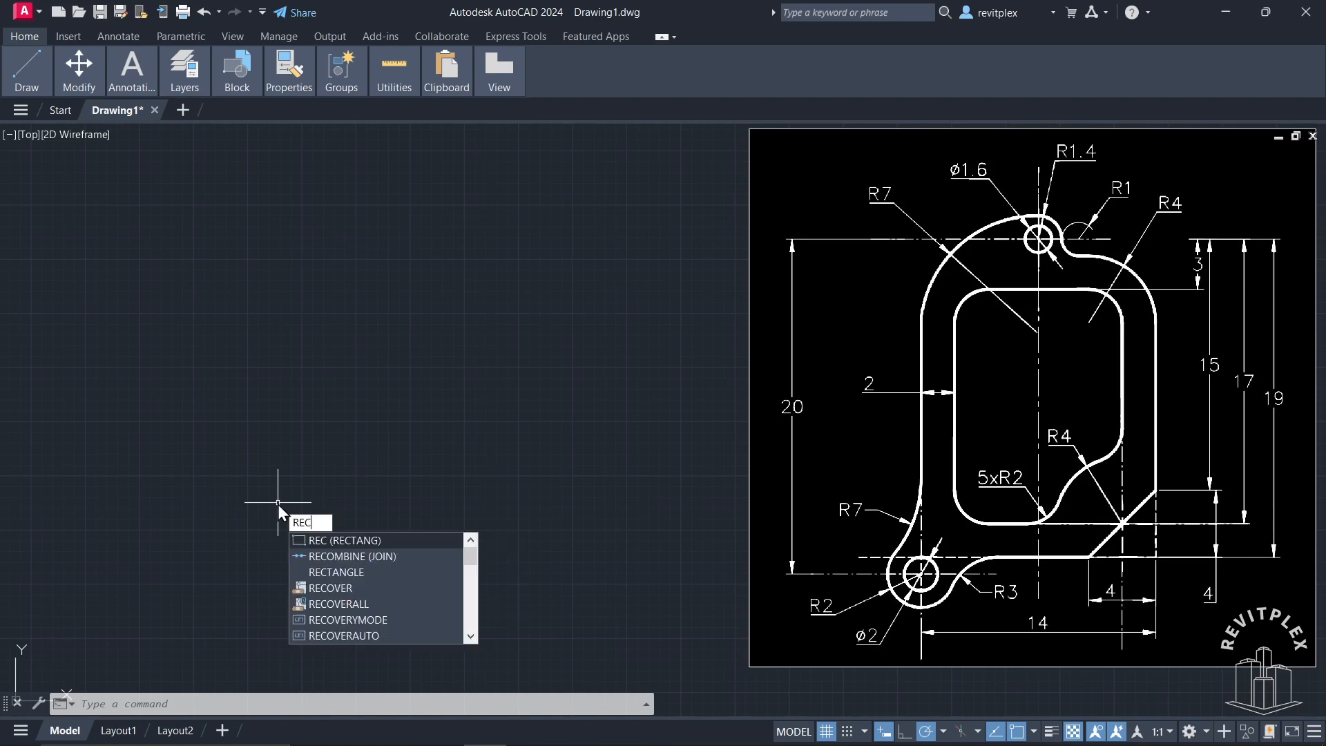
pyautogui.press('Return')
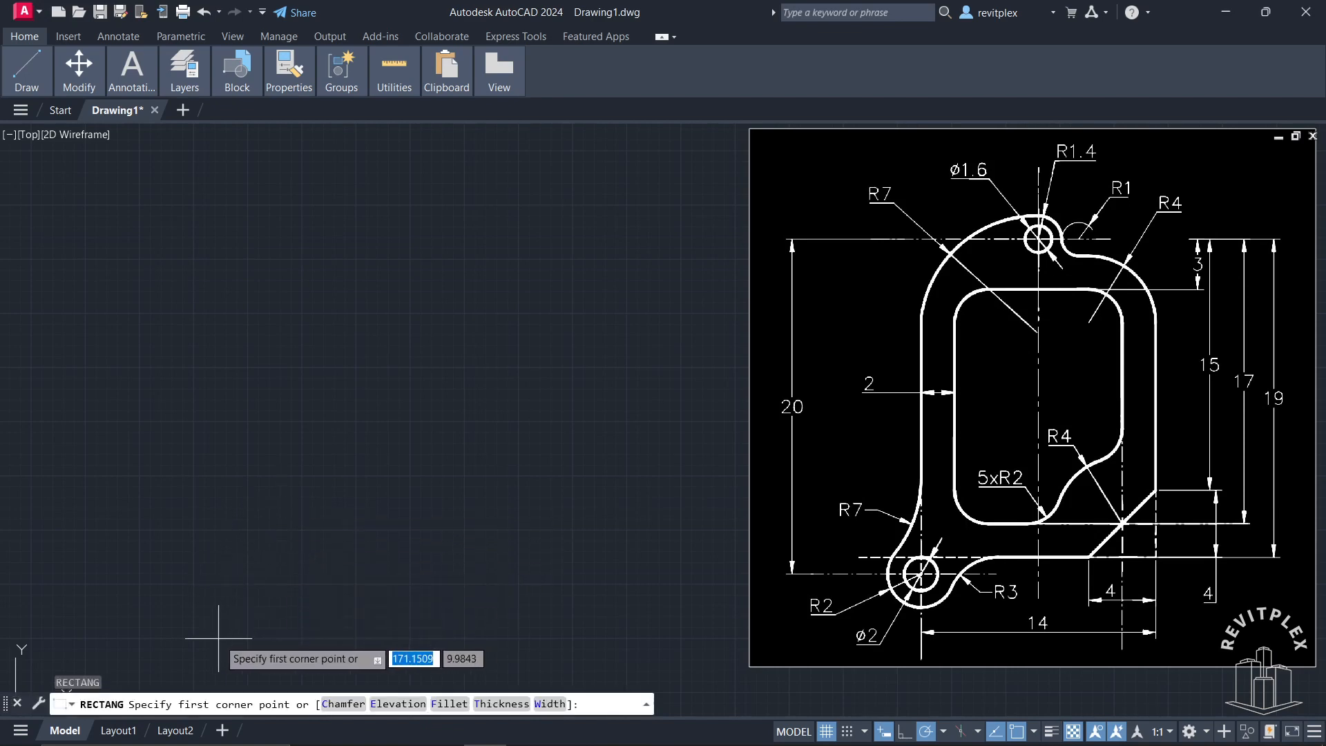
pyautogui.click(242, 586)
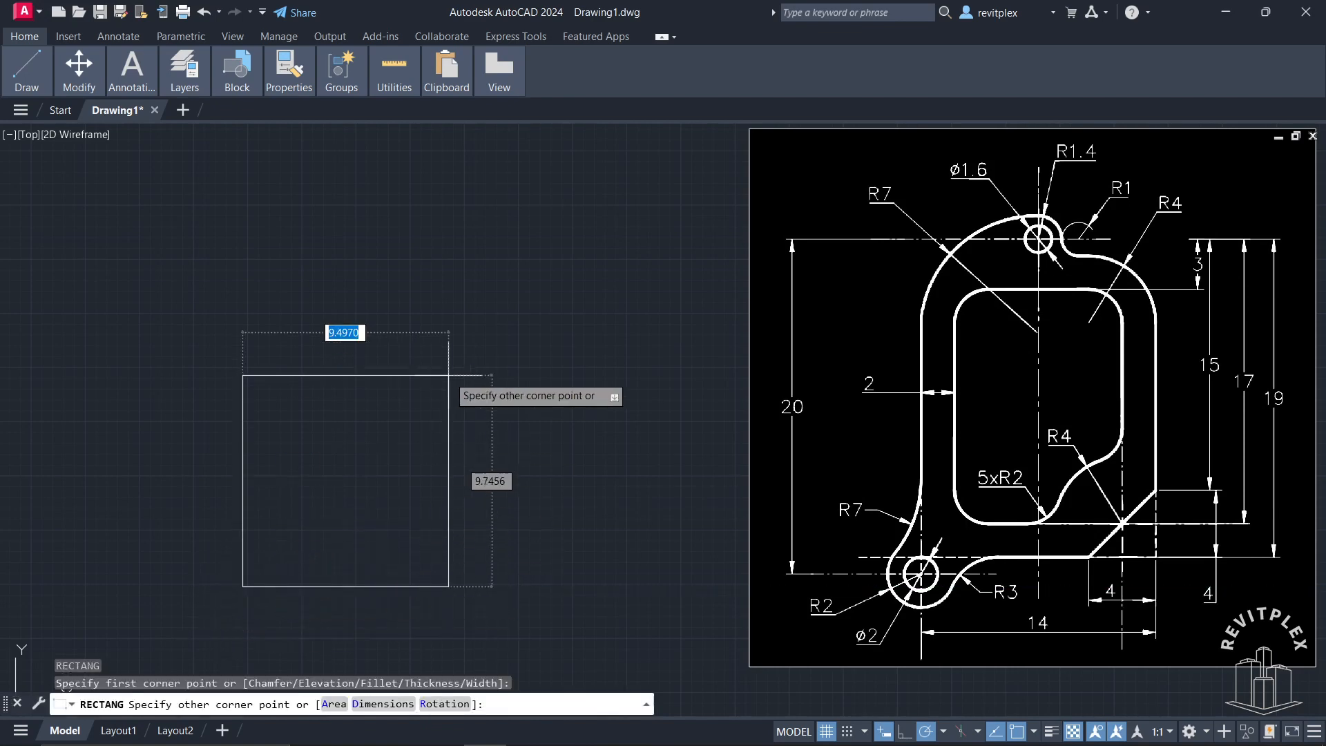
pyautogui.write('10')
pyautogui.press('Tab')
pyautogui.write('14')
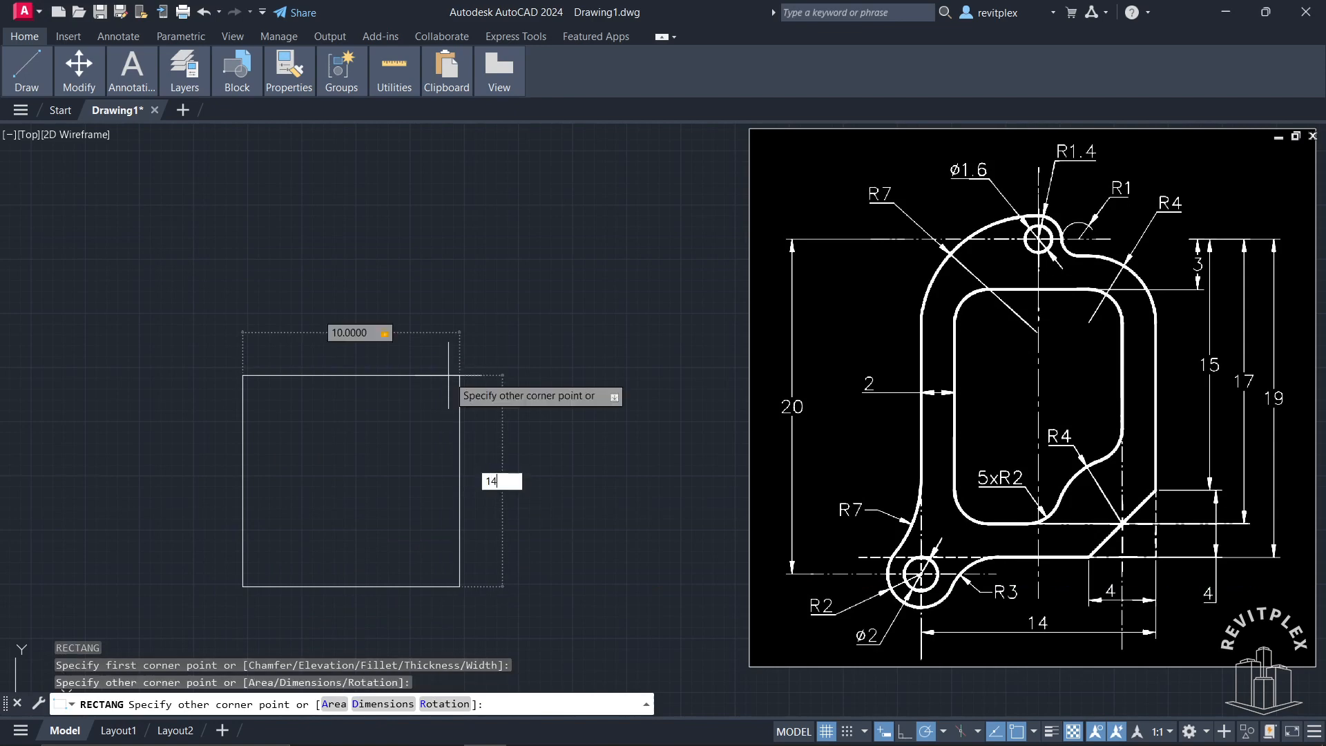
pyautogui.press('Return')
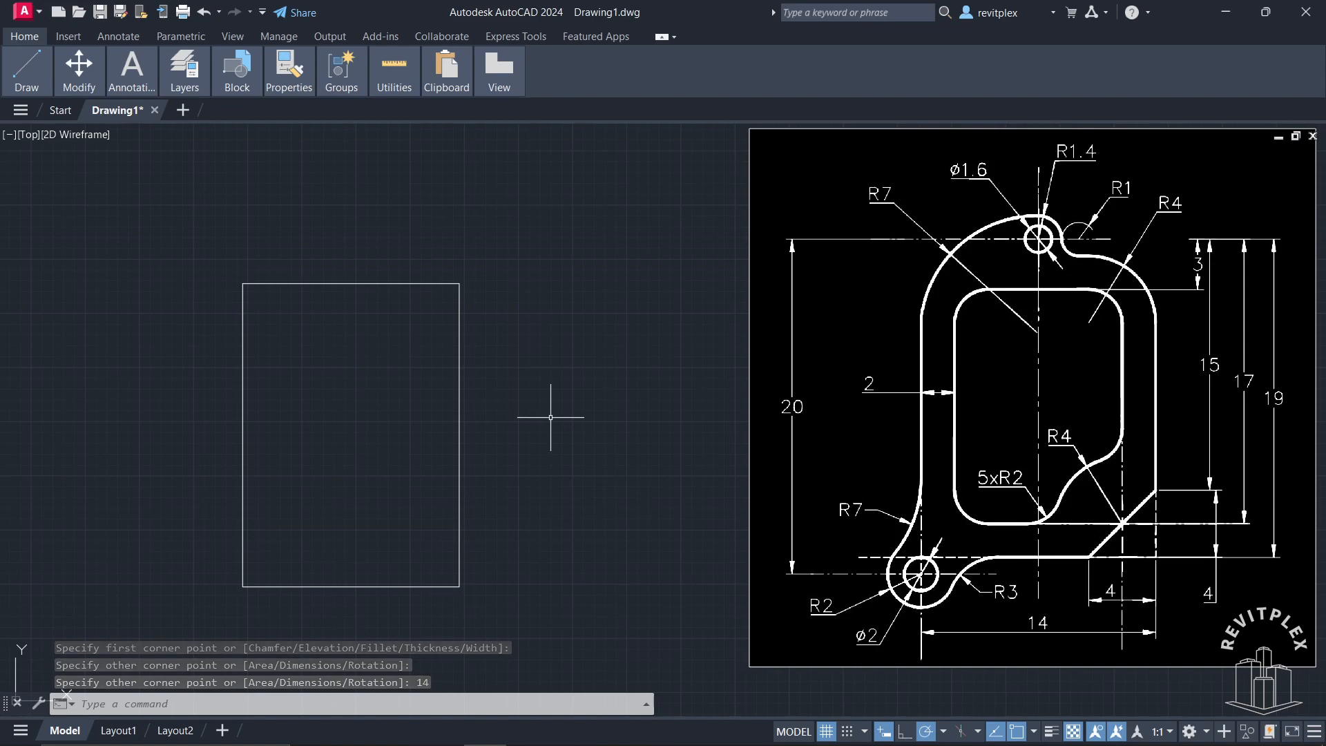
# Step: Offset the rectangle outward by 2 to create the outer outline
pyautogui.write('o')
pyautogui.press('Return')
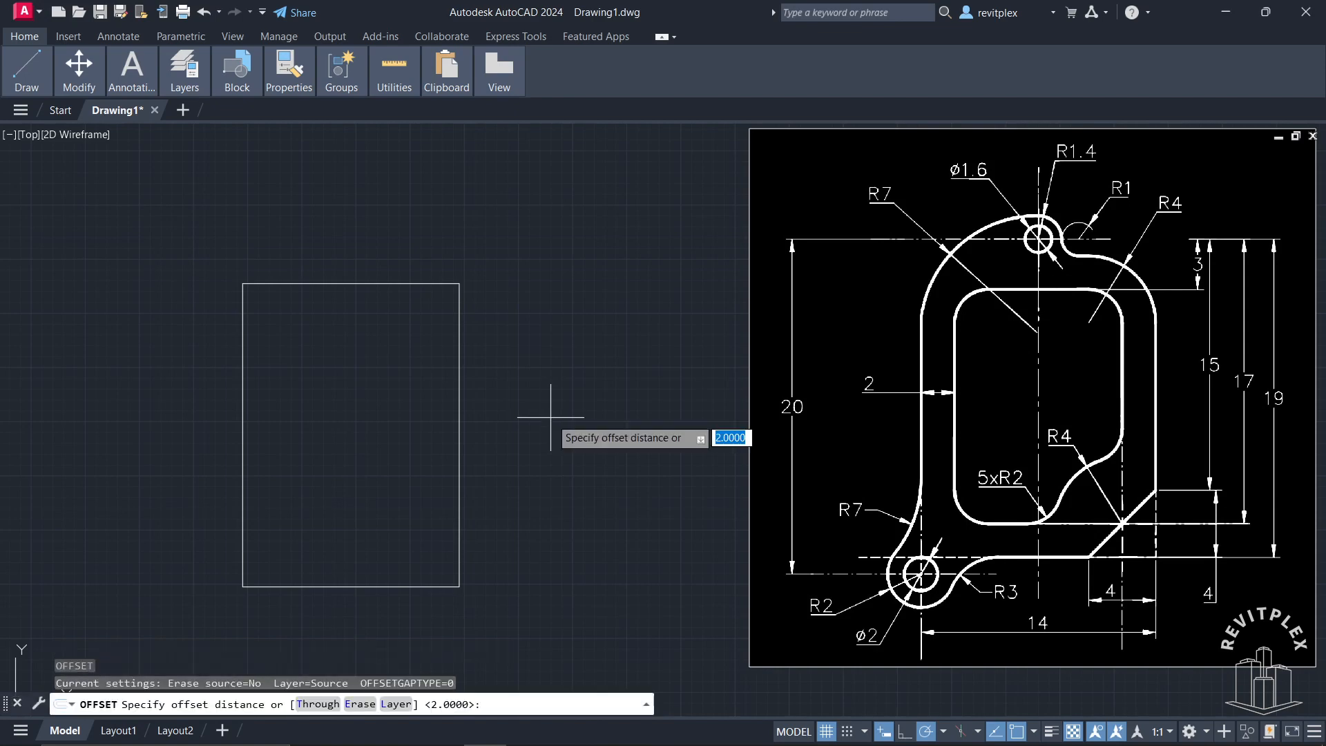
pyautogui.press('Return')
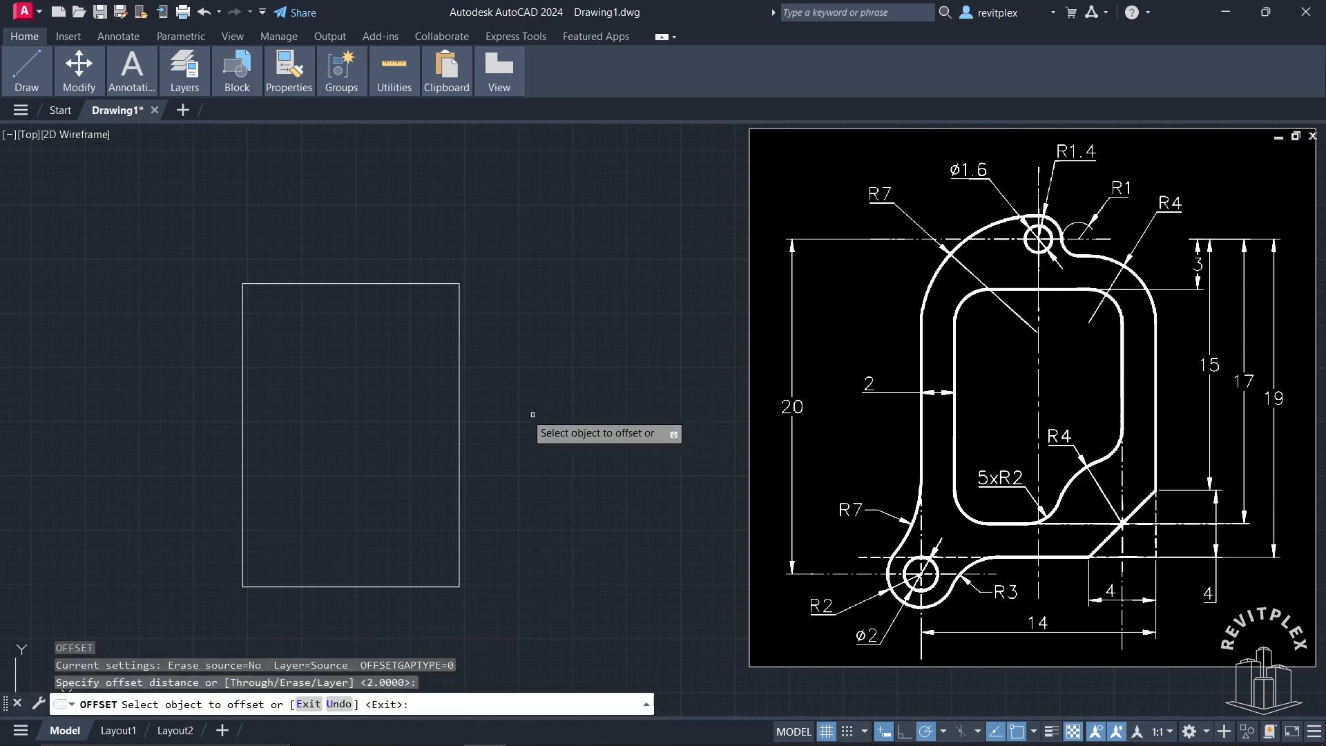
pyautogui.click(460, 387)
pyautogui.click(528, 366)
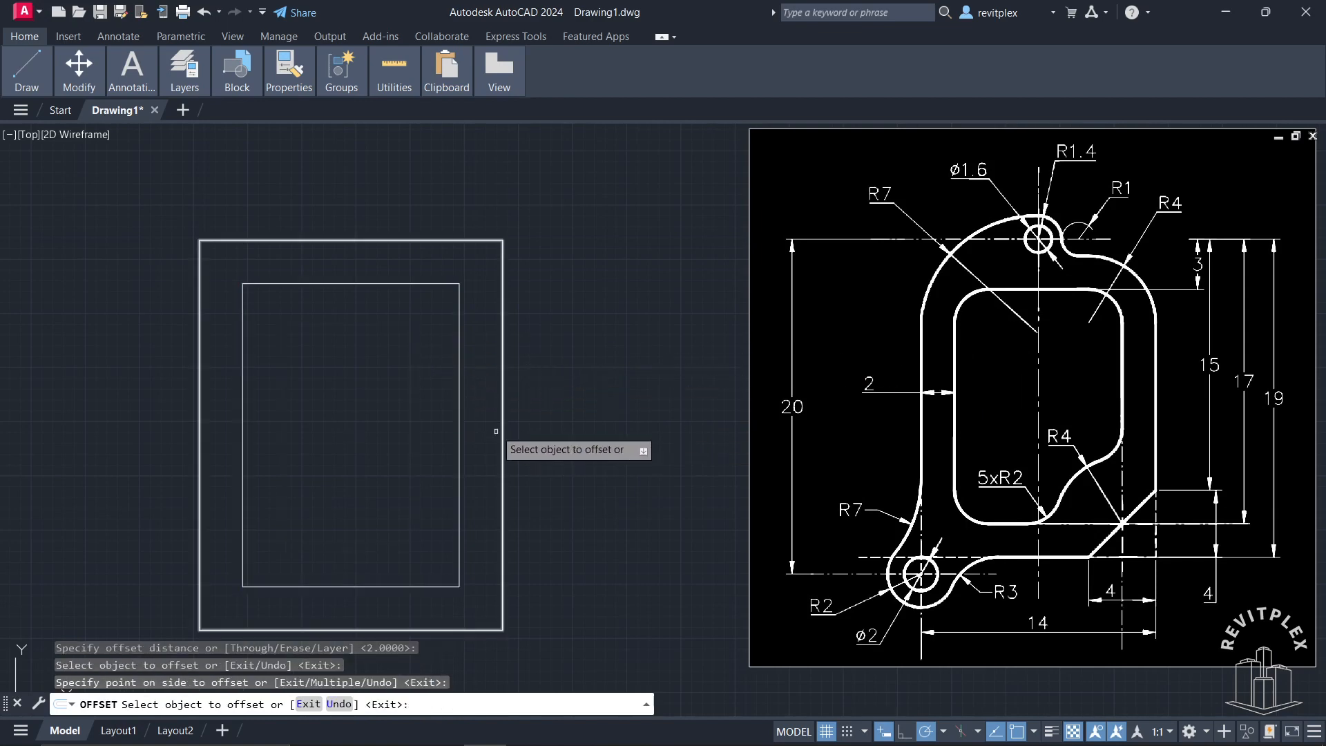
pyautogui.press('Escape')
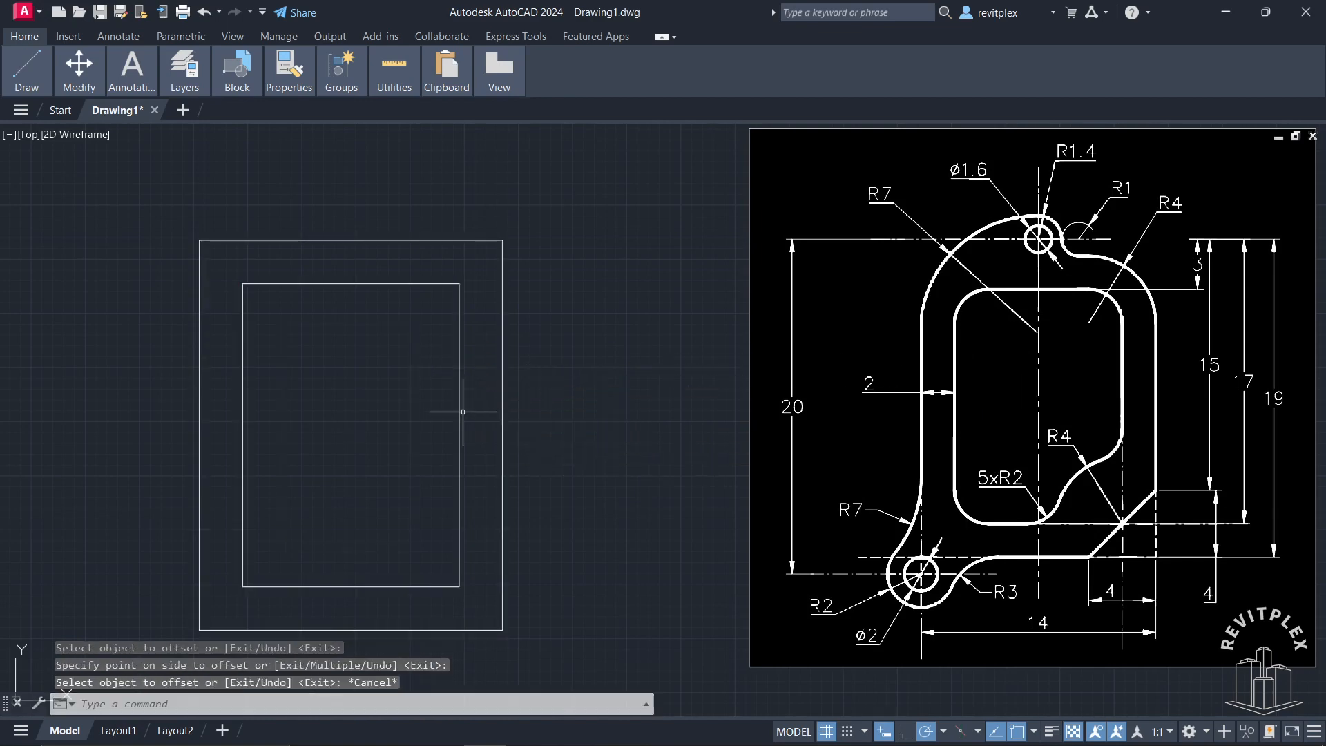
# Step: Fillet all corners of the inner rectangle at once as a polyline with radius 2
pyautogui.press('Return')
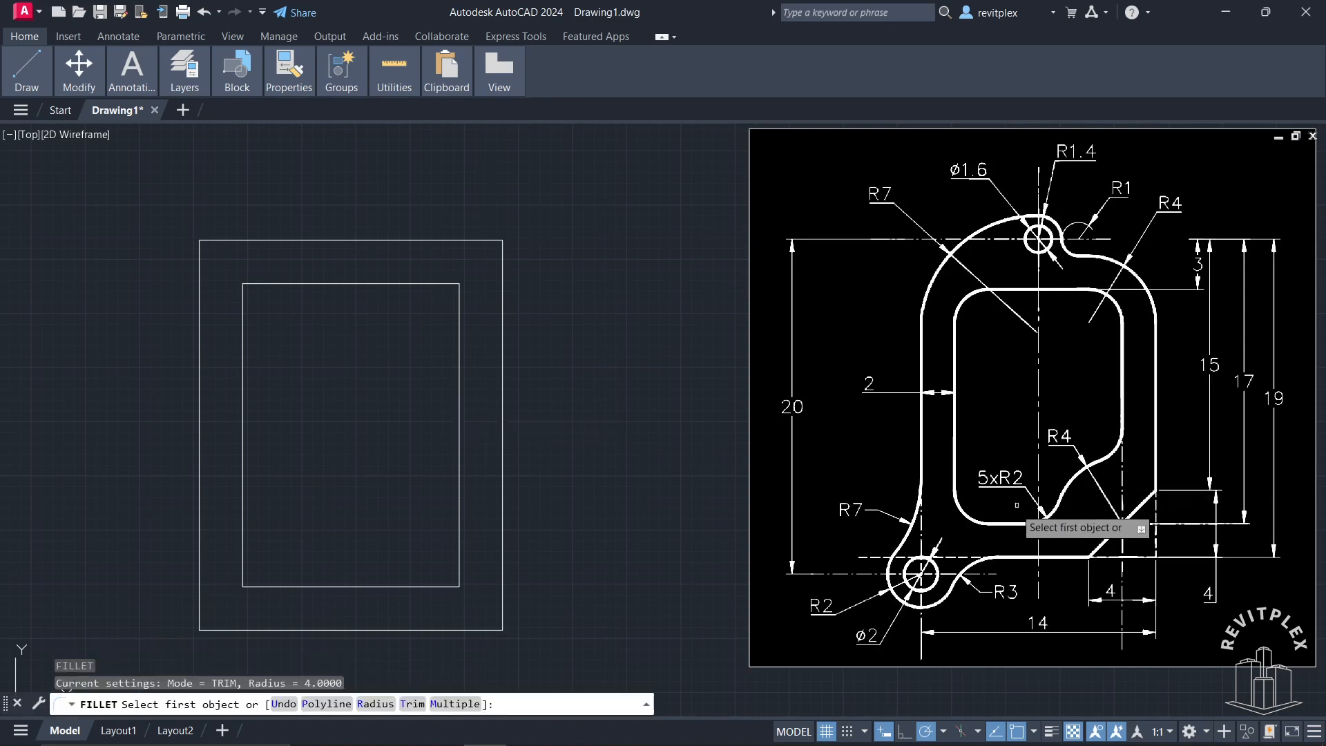
pyautogui.write('r')
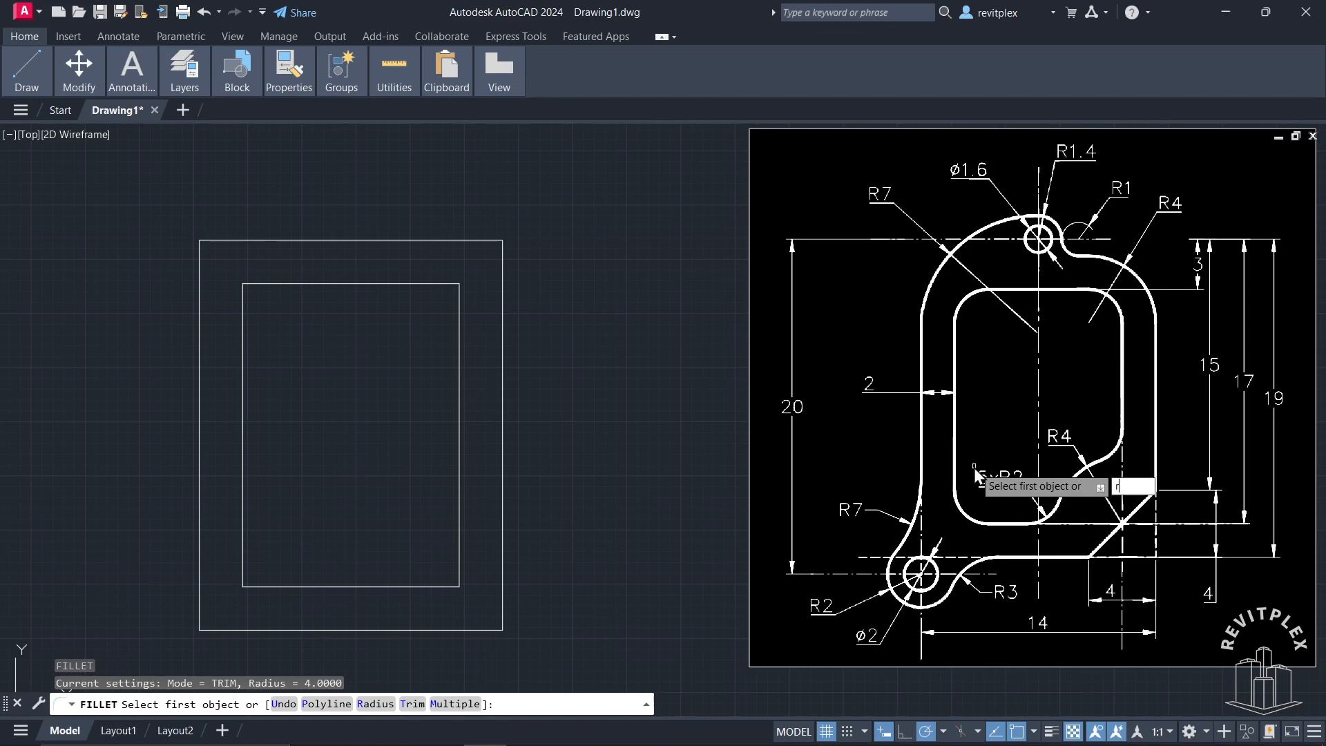
pyautogui.press('Return')
pyautogui.write('2')
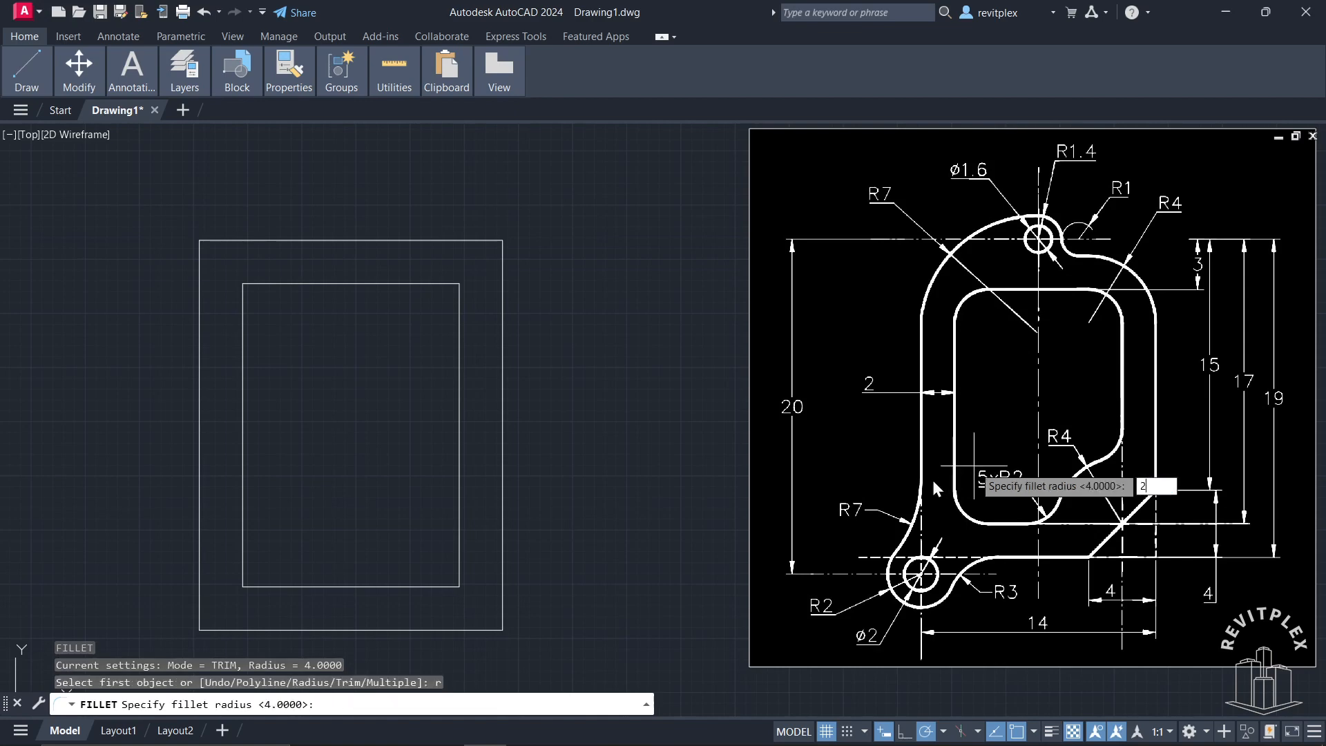
pyautogui.press('Return')
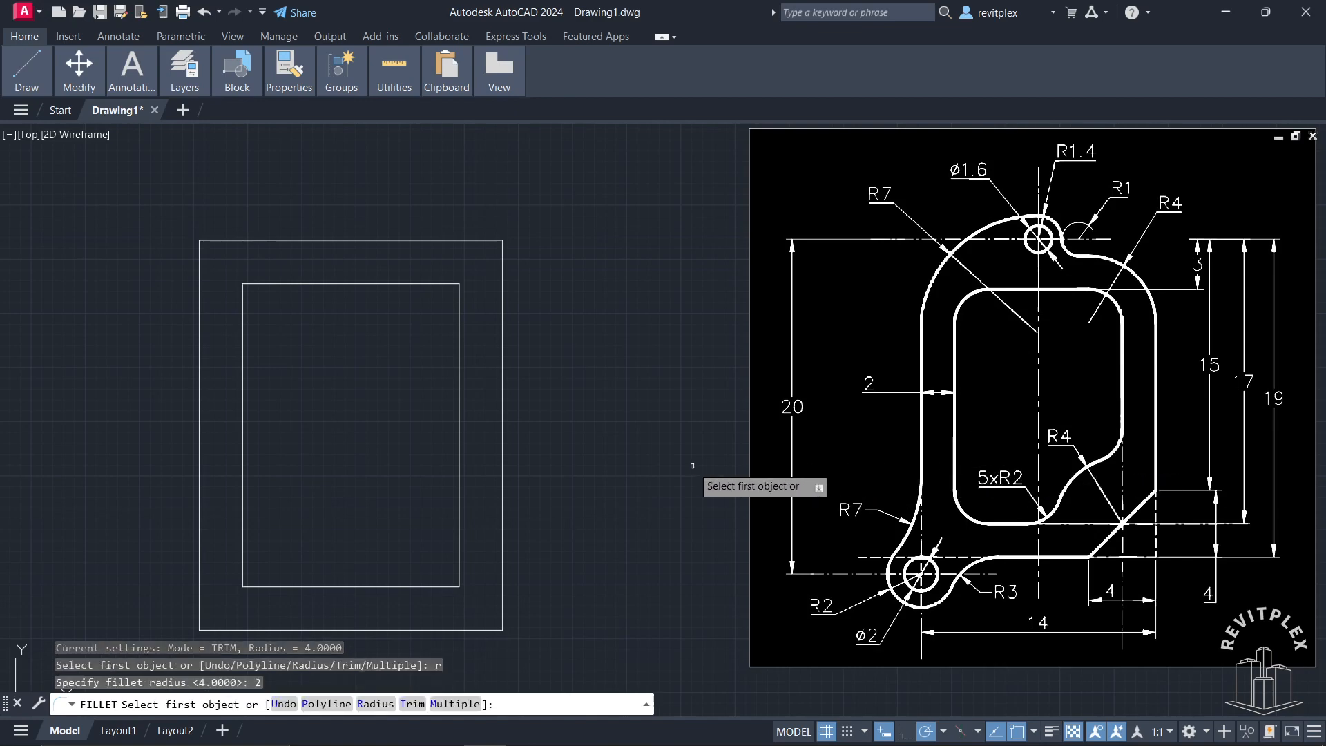
pyautogui.click(313, 706)
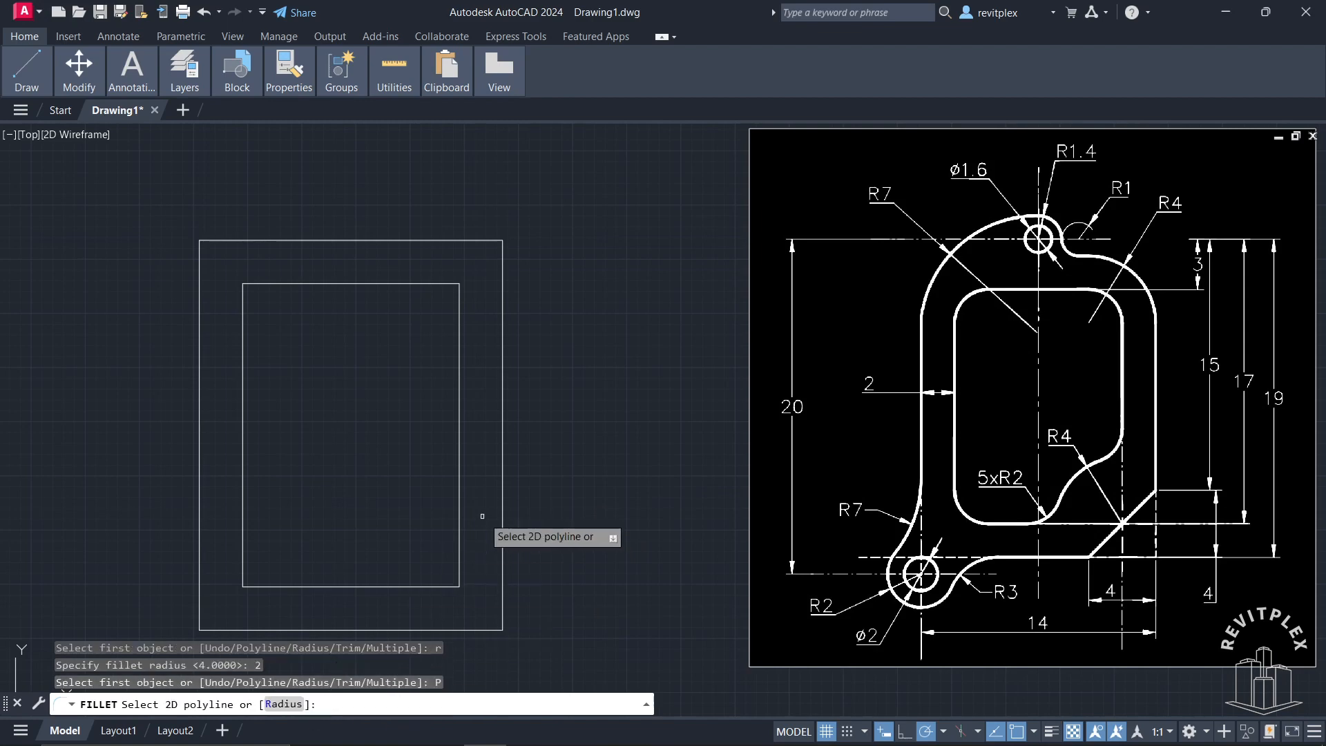
pyautogui.click(462, 479)
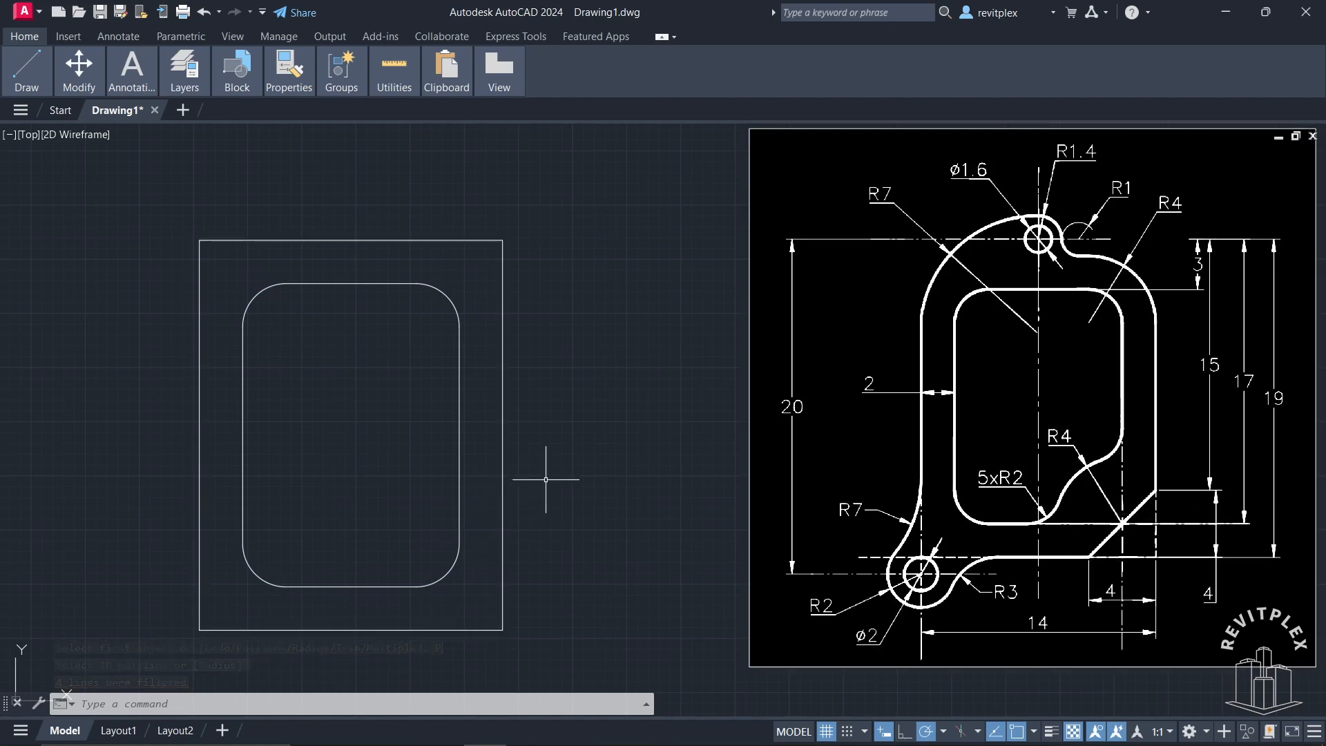
# Step: Chamfer the lower-right corner of the outer rectangle with both distances set to 4
pyautogui.write('c')
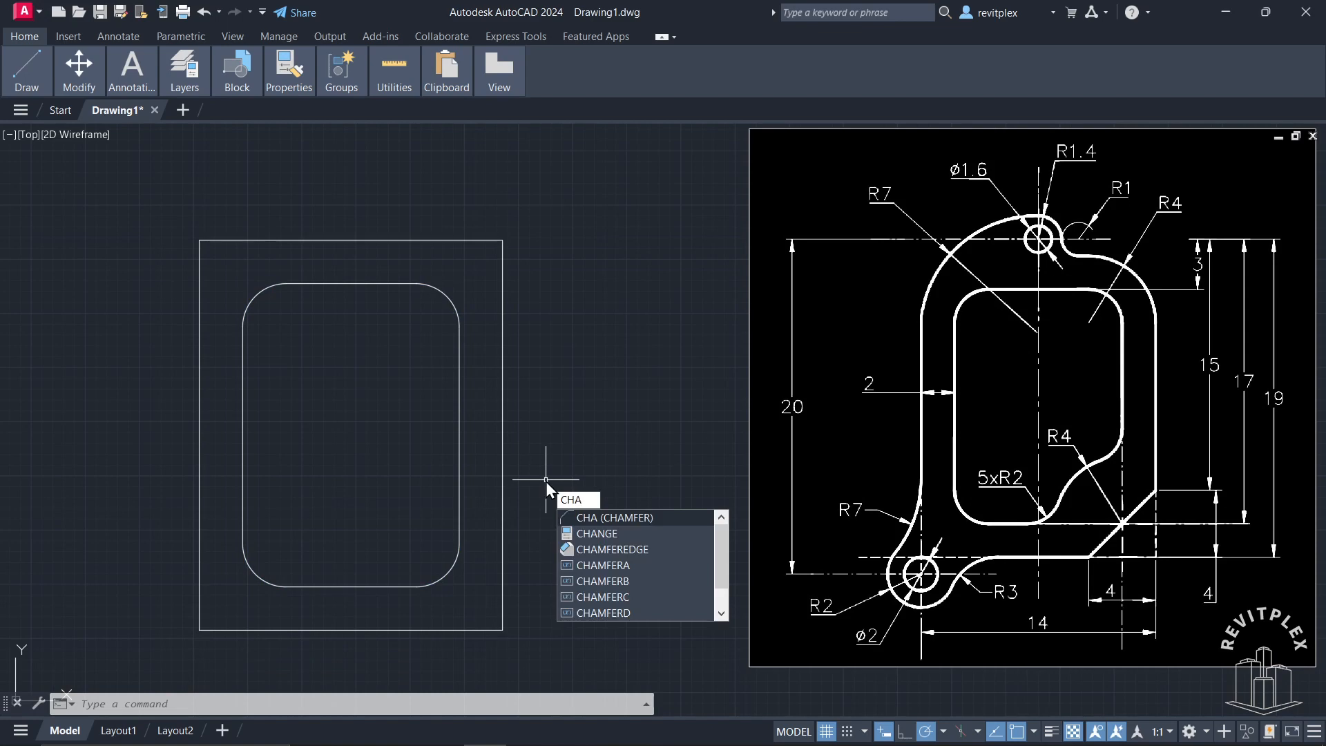
pyautogui.press('Return')
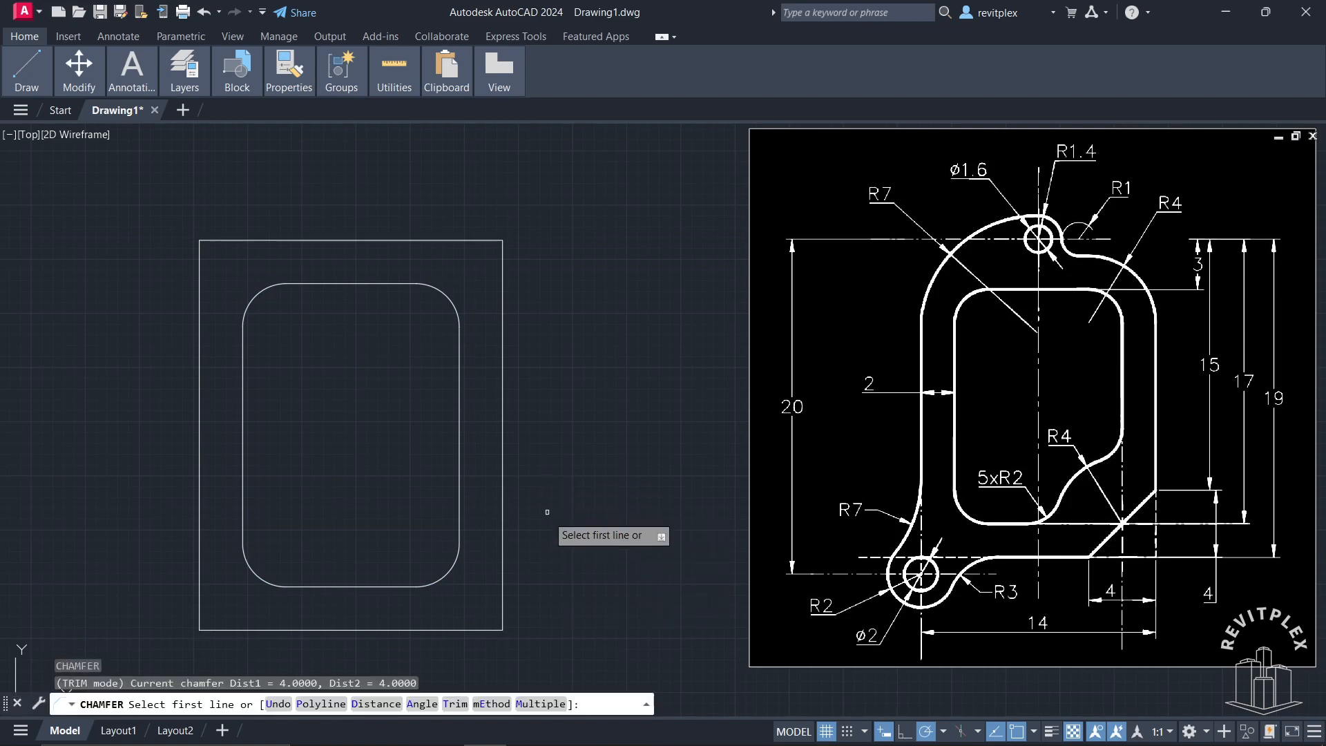
pyautogui.write('d')
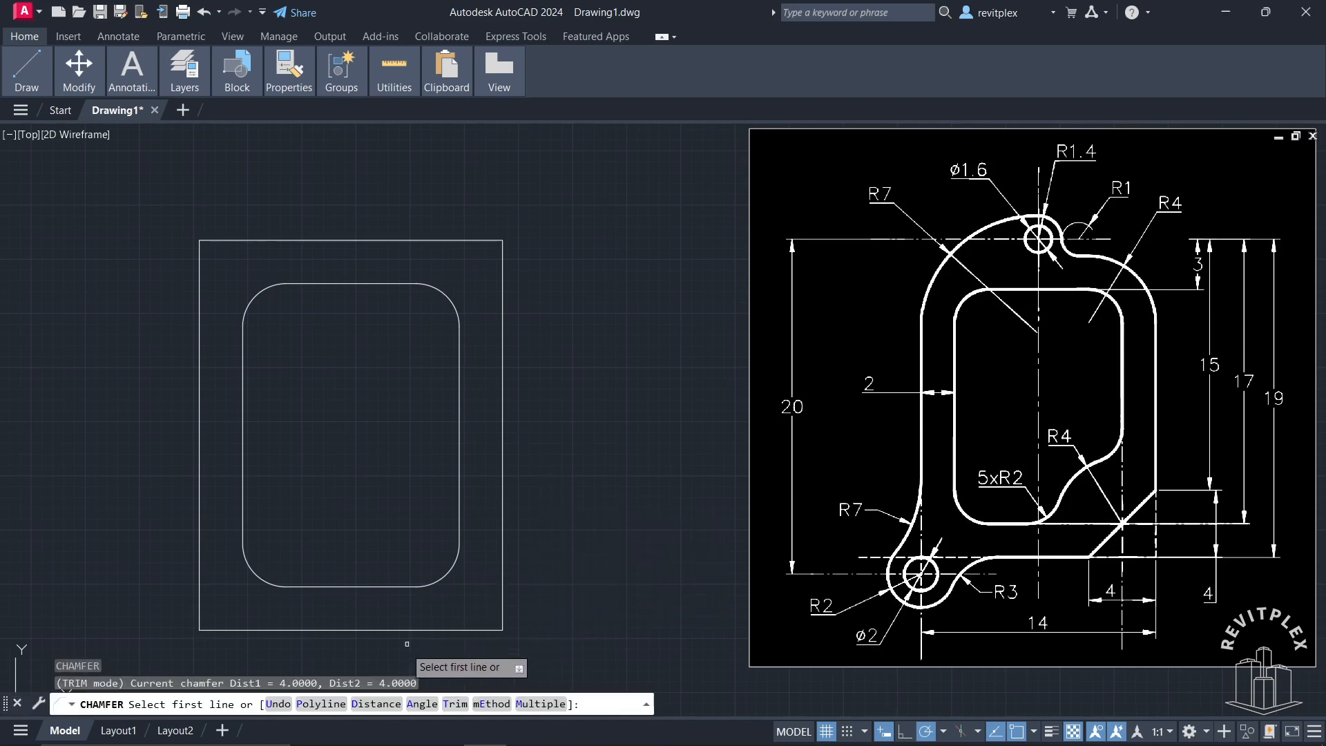
pyautogui.press('Return')
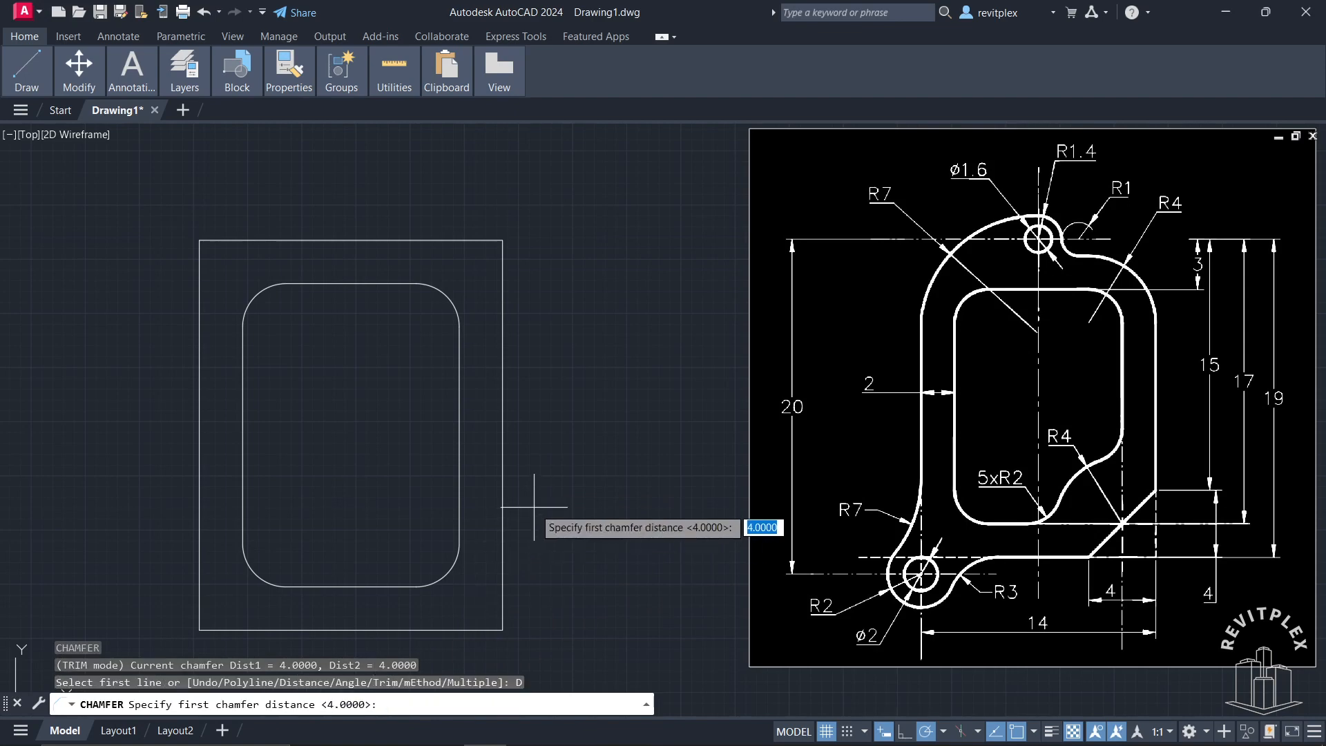
pyautogui.press('Return')
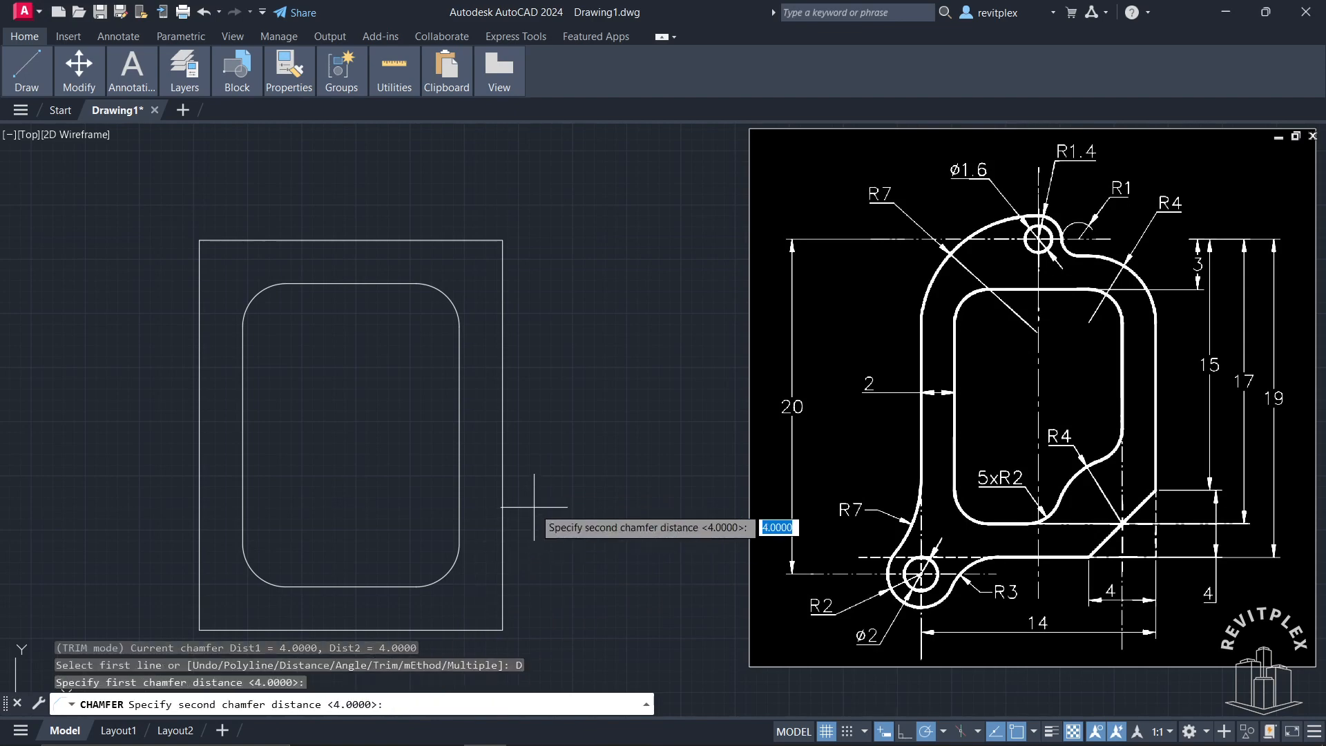
pyautogui.press('Return')
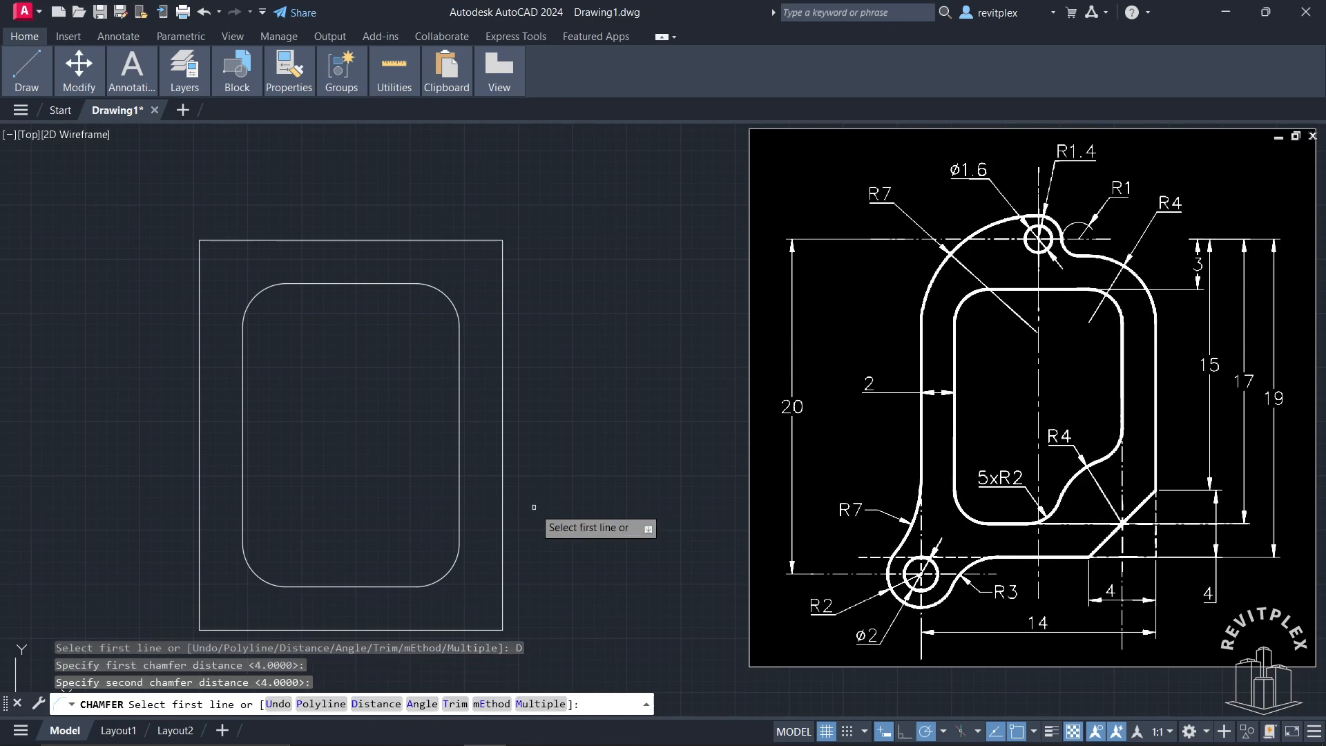
pyautogui.click(503, 556)
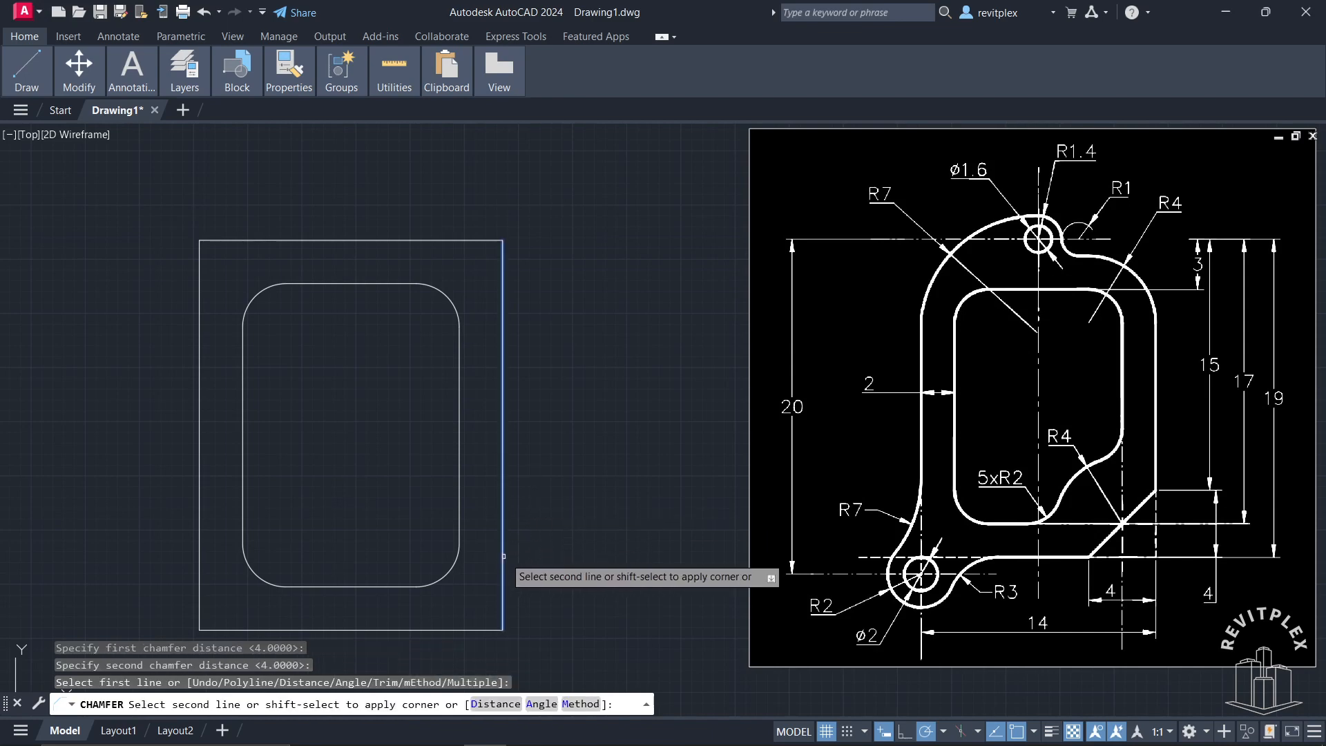
pyautogui.click(477, 629)
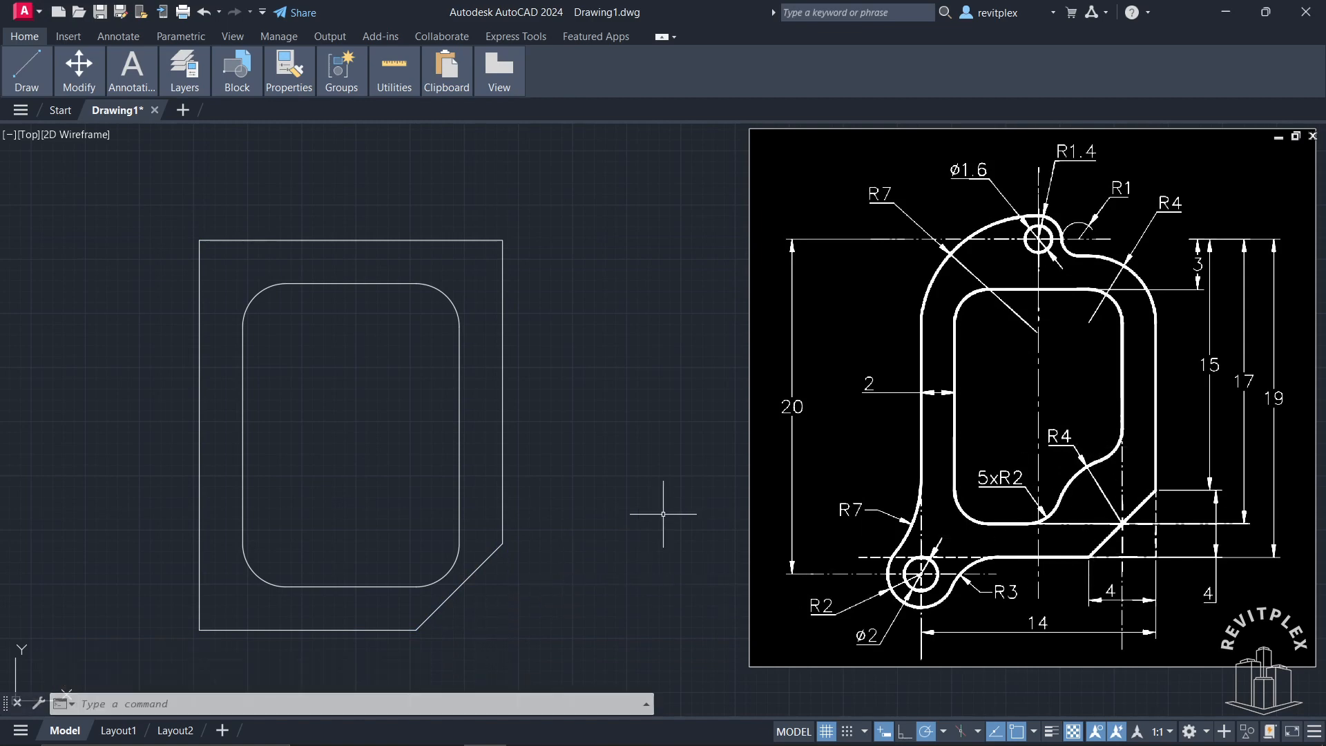
# Step: Draw a circle of radius 4 centred on the midpoint of the chamfered edge
pyautogui.write('c')
pyautogui.press('Return')
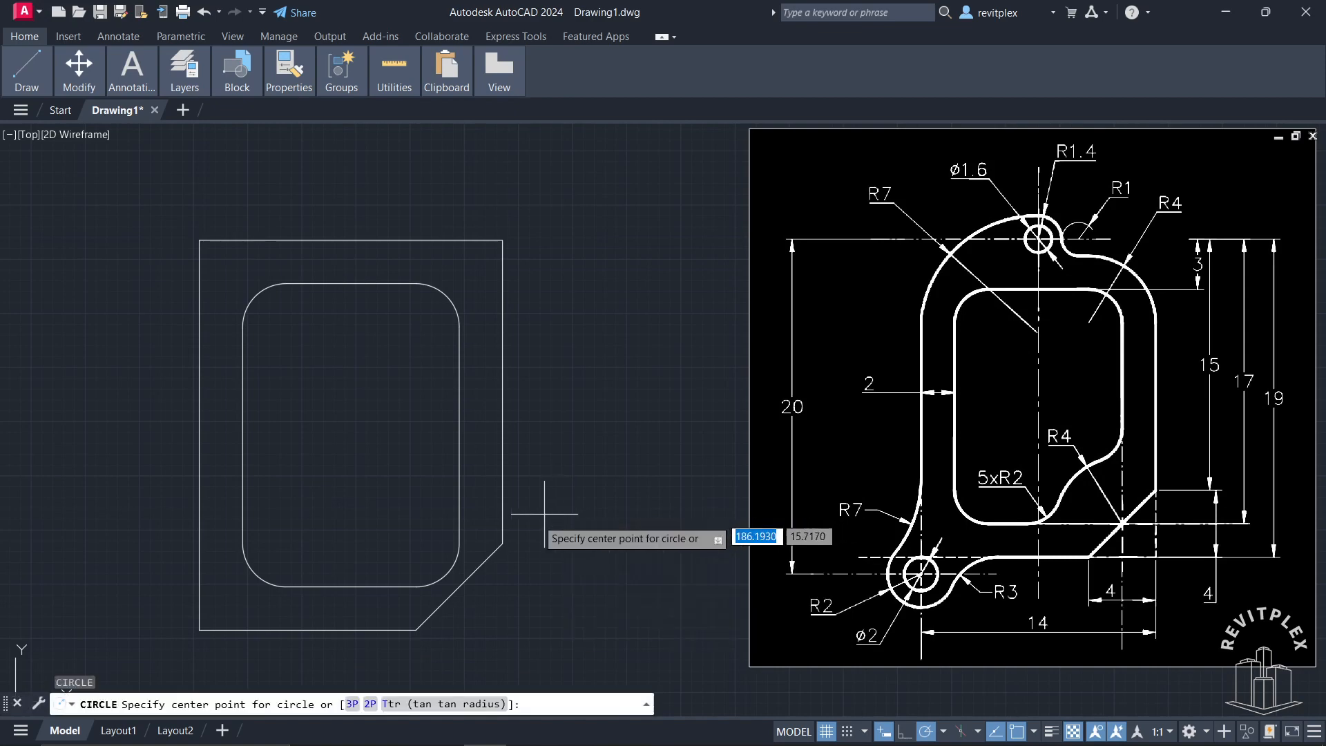
pyautogui.click(459, 586)
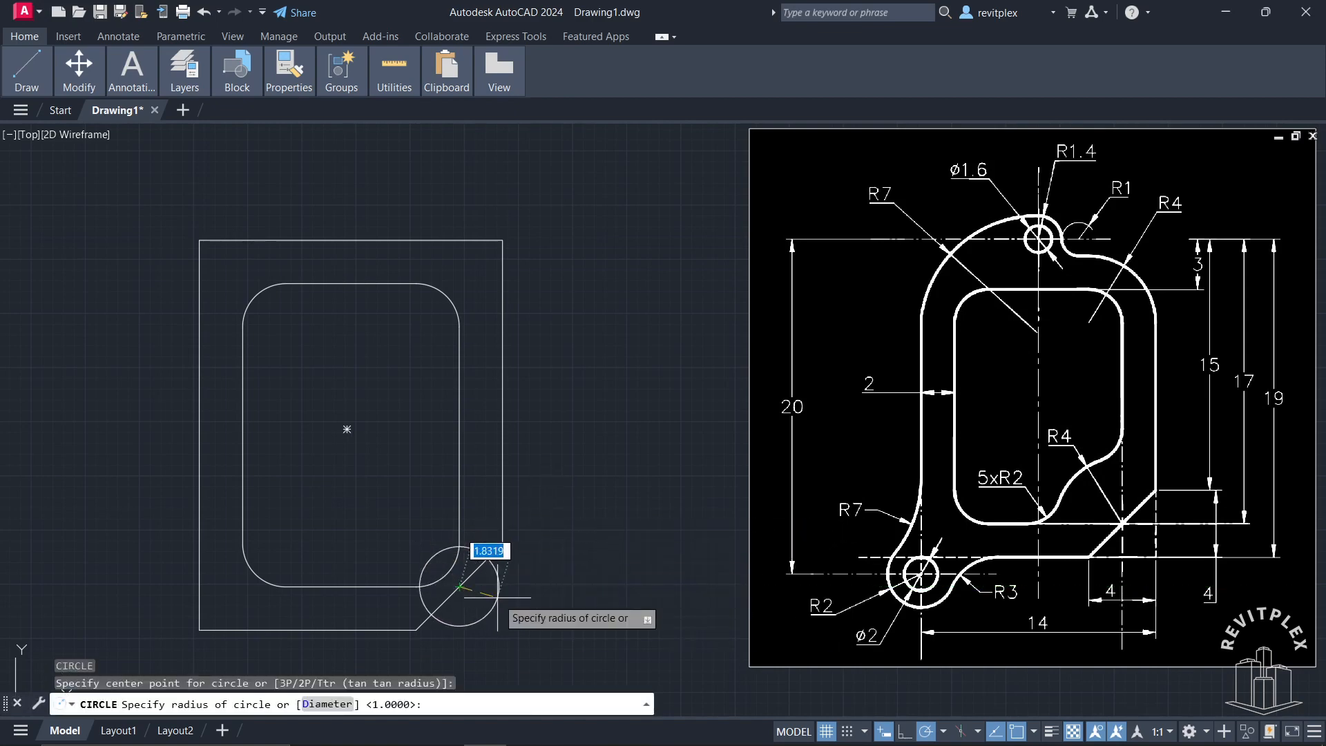
pyautogui.press('Return')
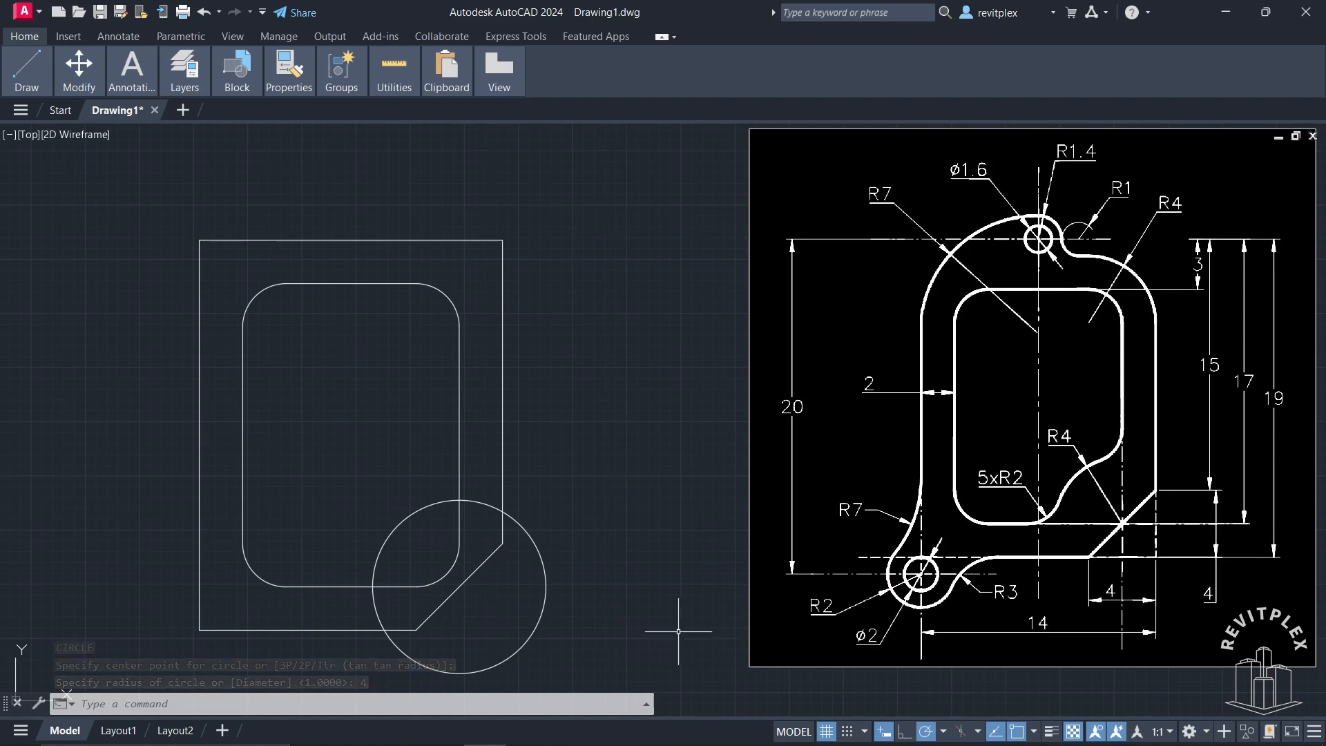
# Step: Trim the circle to leave only the arc inside the inner rounded rectangle's lower-right corner
pyautogui.write('tr')
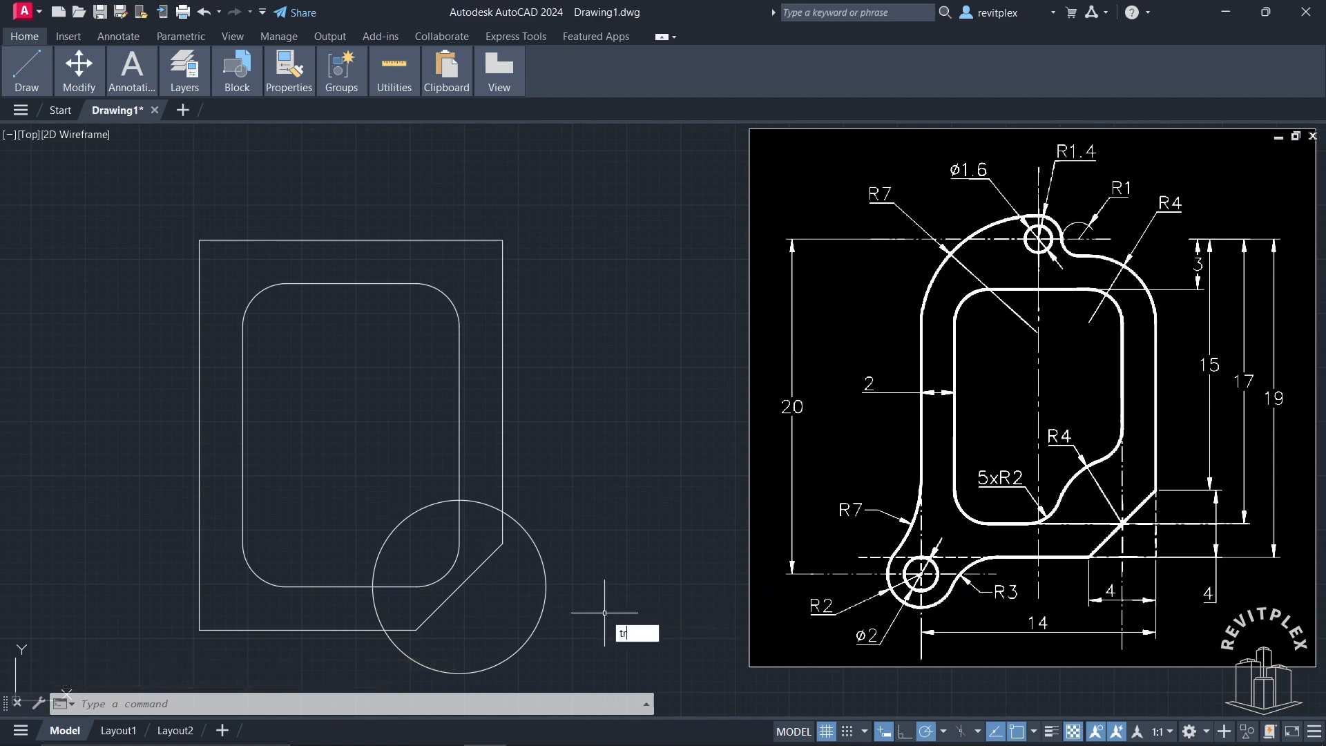
pyautogui.press('Return')
pyautogui.click(541, 608)
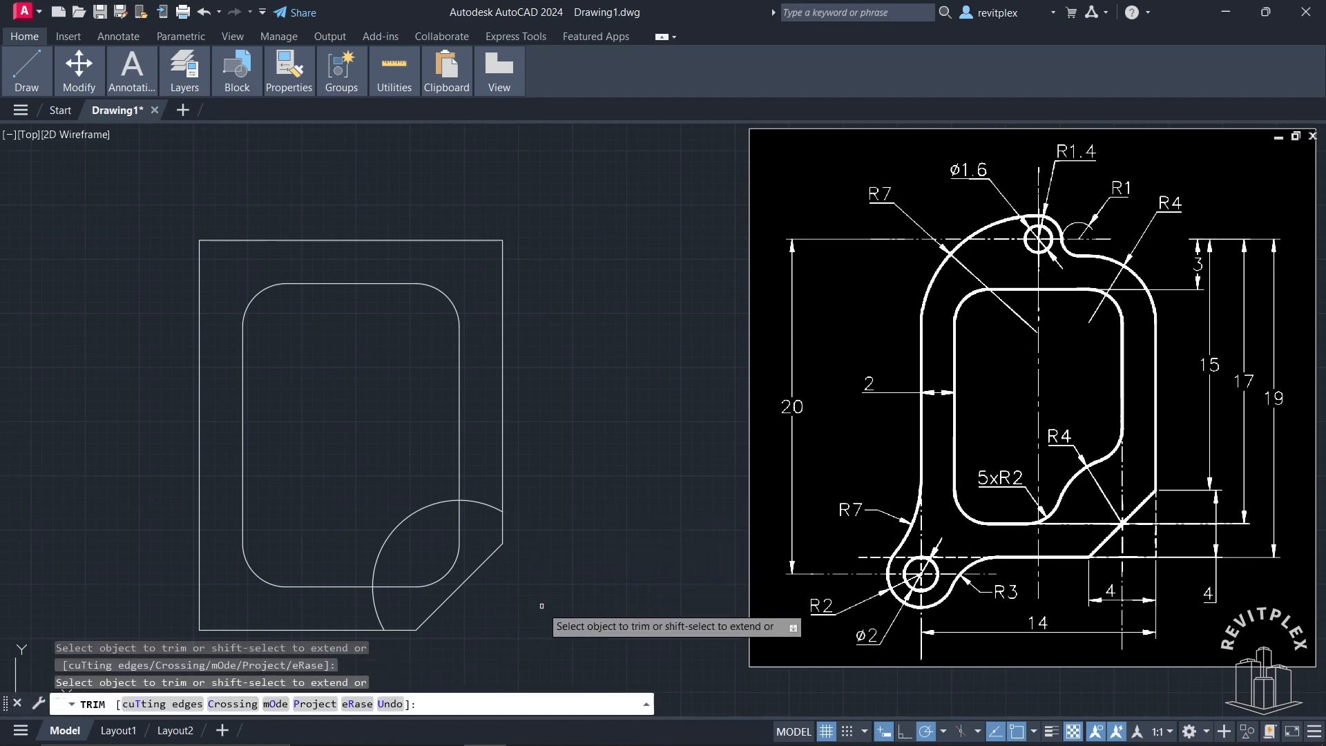
pyautogui.click(377, 608)
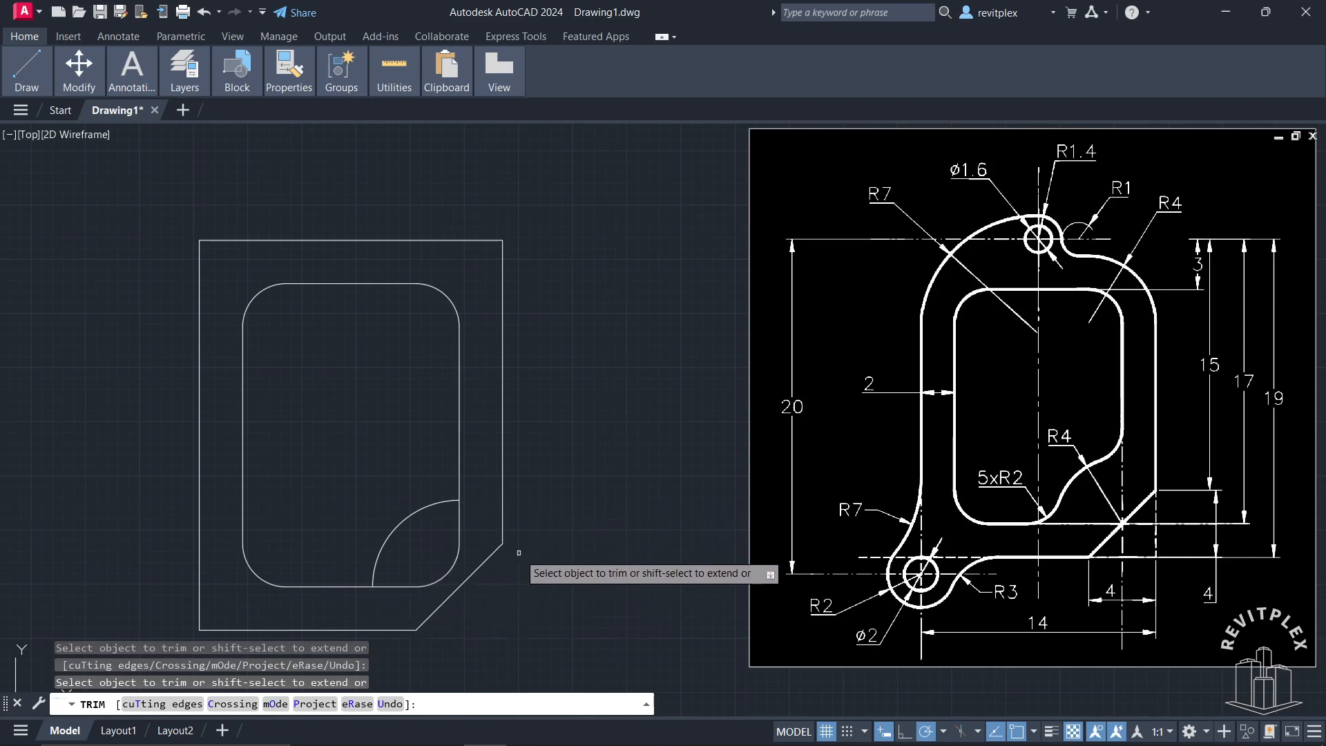
pyautogui.press('Return')
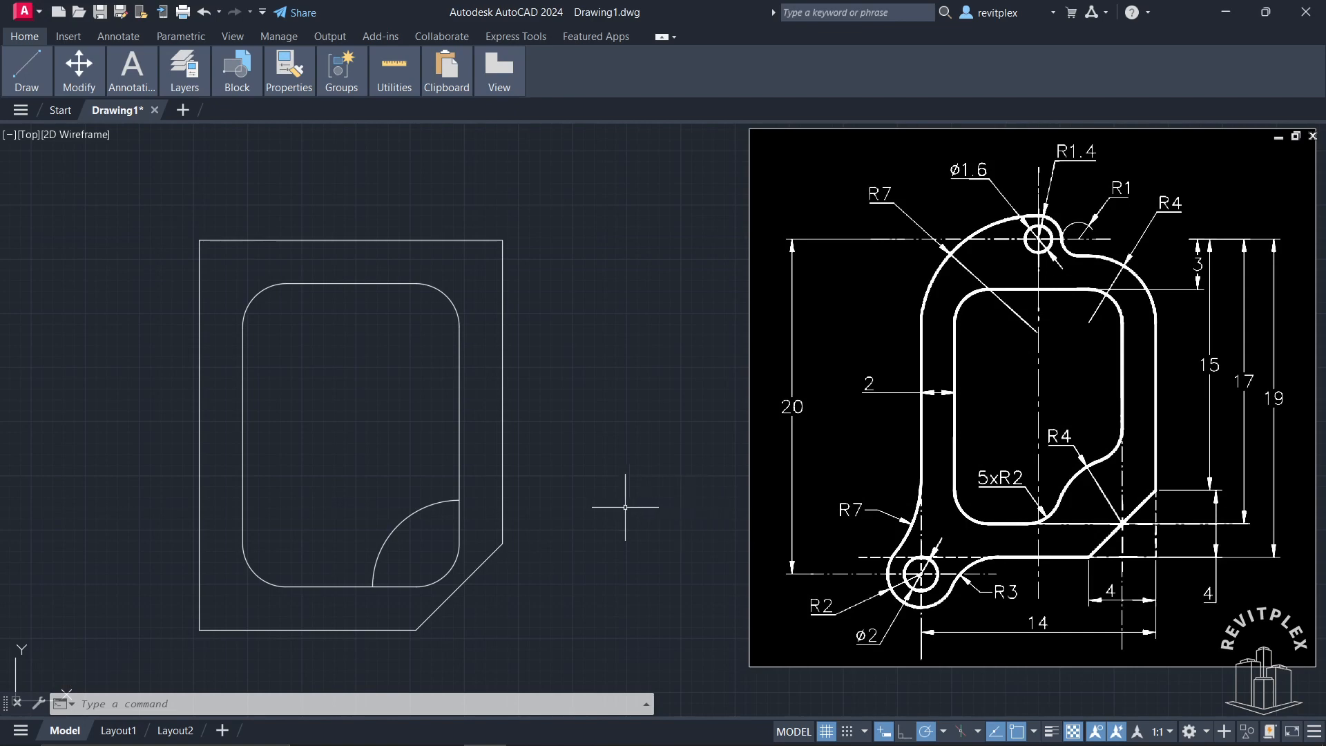
pyautogui.press('Return')
pyautogui.click(460, 475)
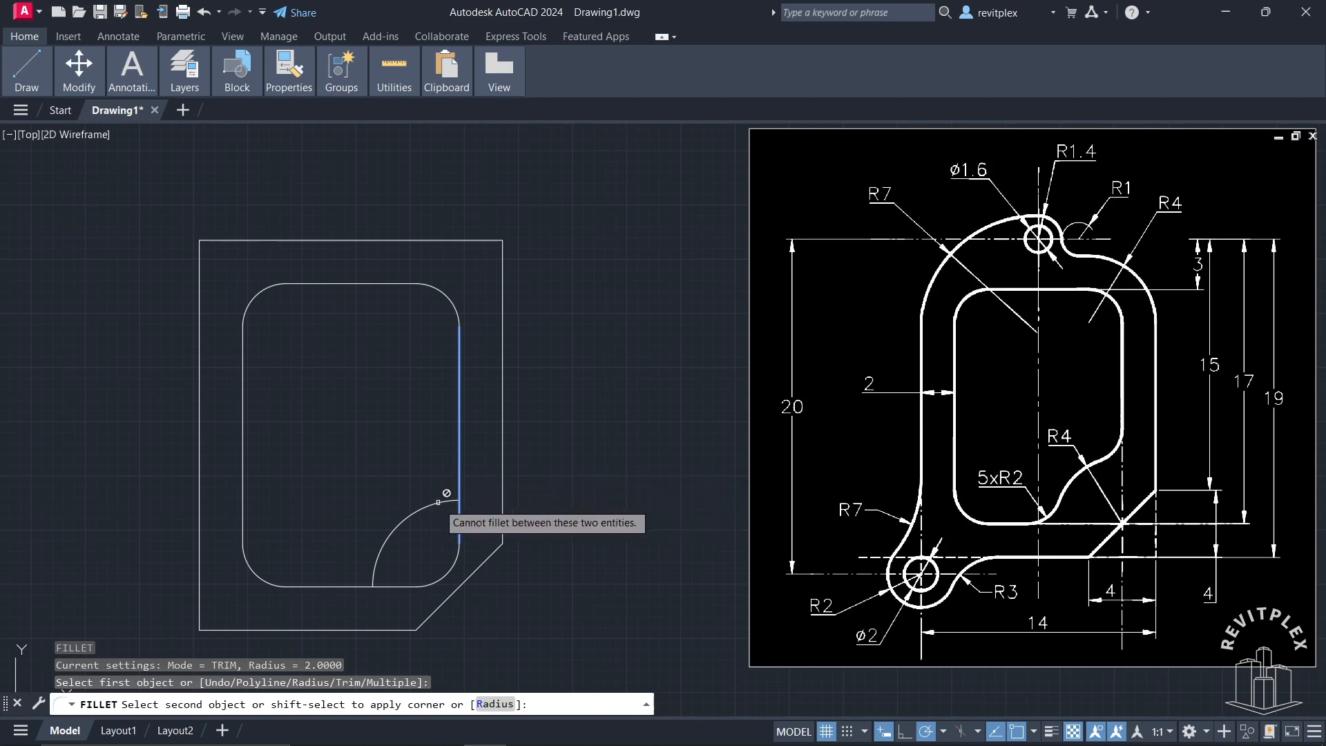
pyautogui.press('Escape')
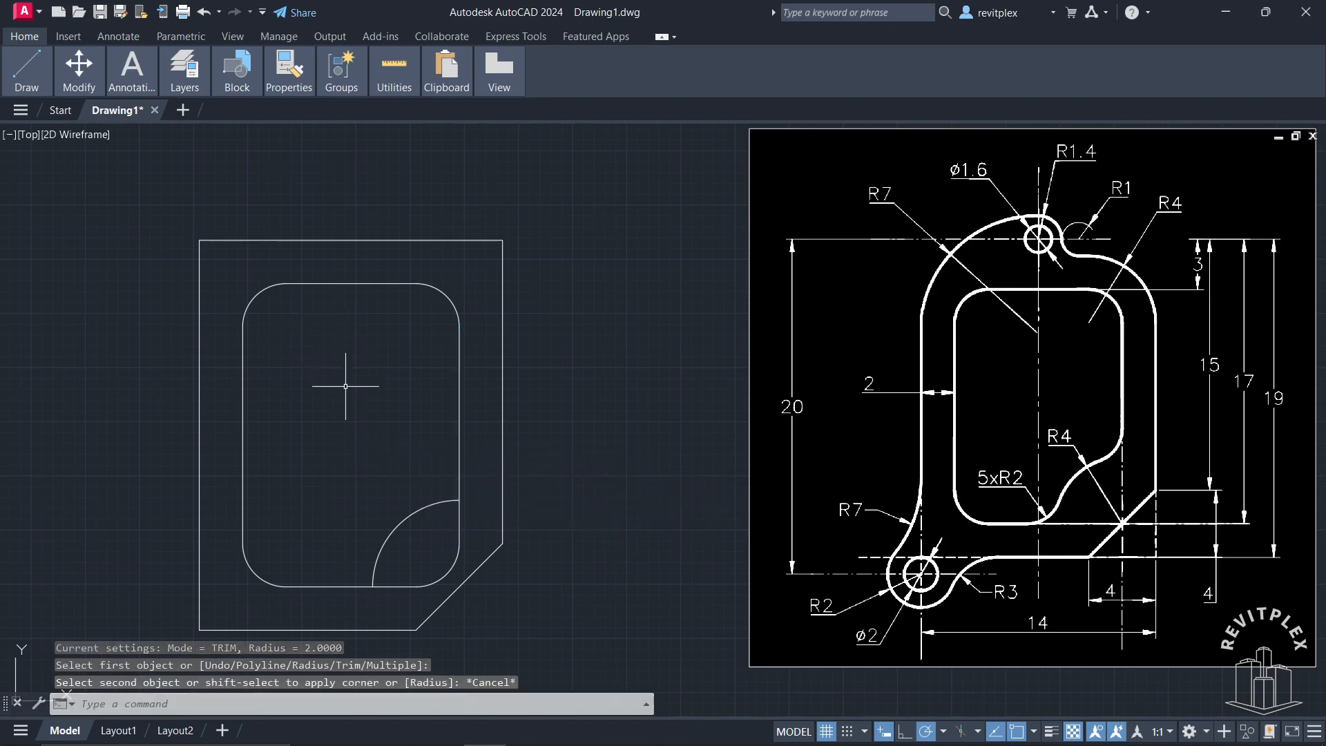
# Step: Explode the inner rounded rectangle together with the arc in its lower-right corner
pyautogui.click(219, 266)
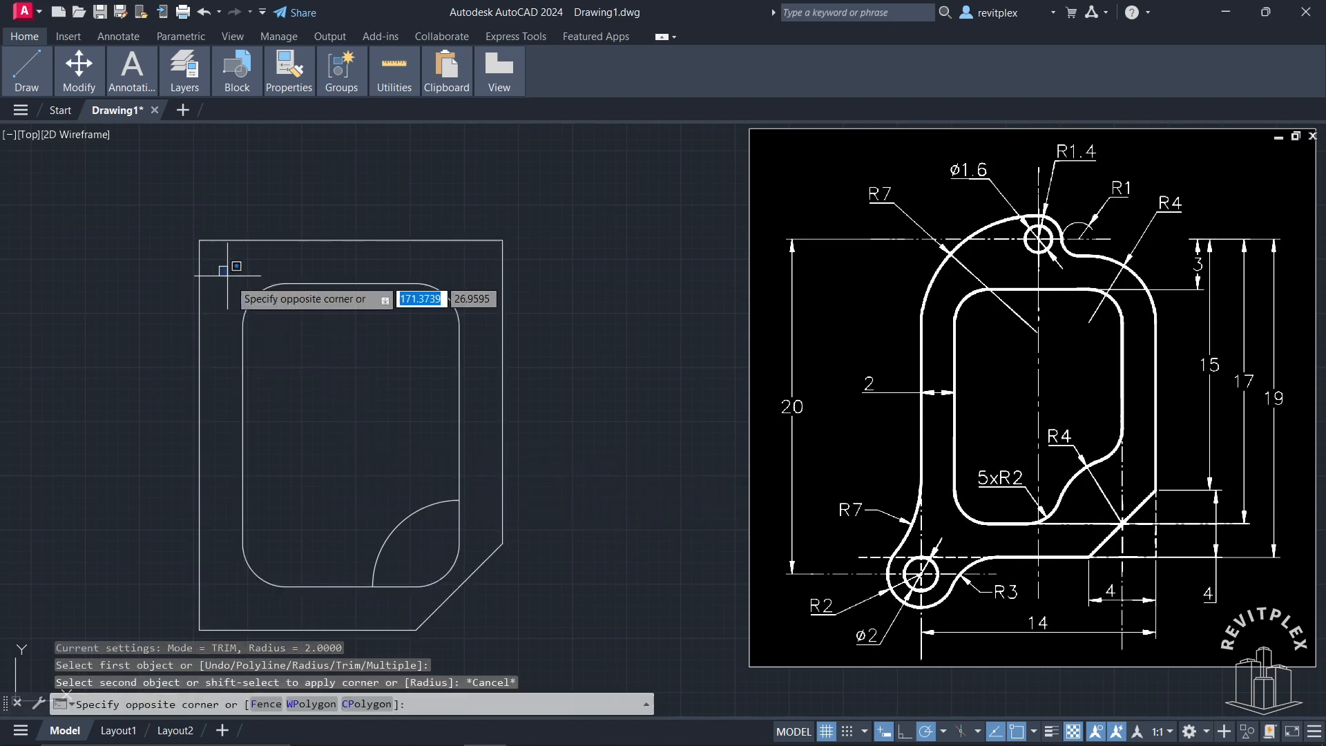
pyautogui.click(466, 592)
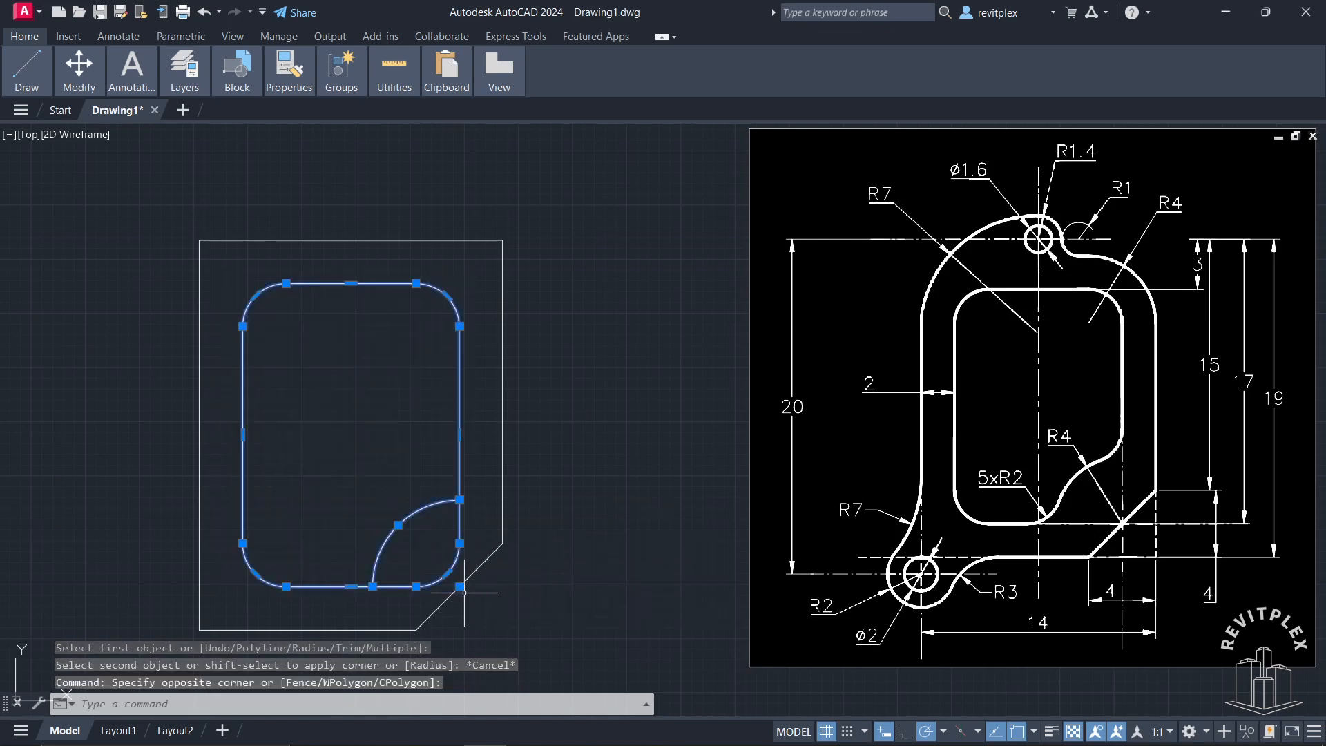
pyautogui.write('x')
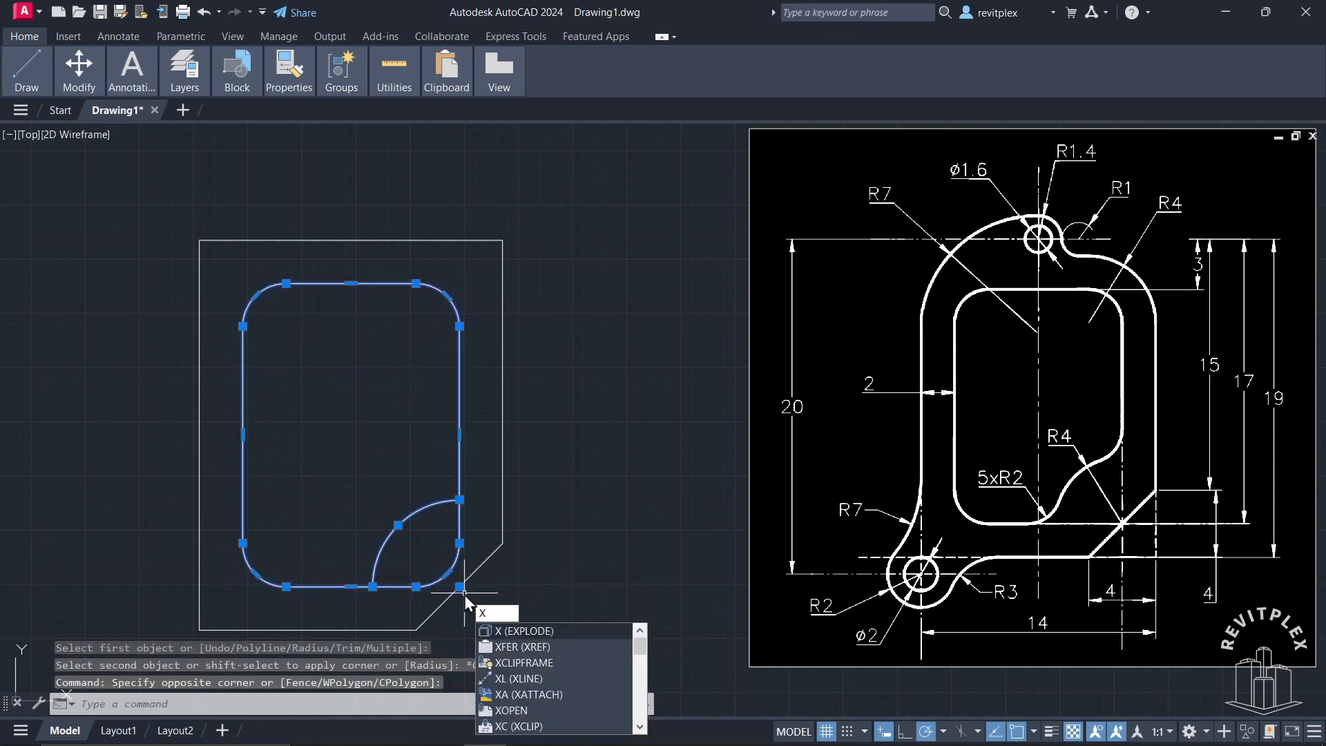
pyautogui.press('Return')
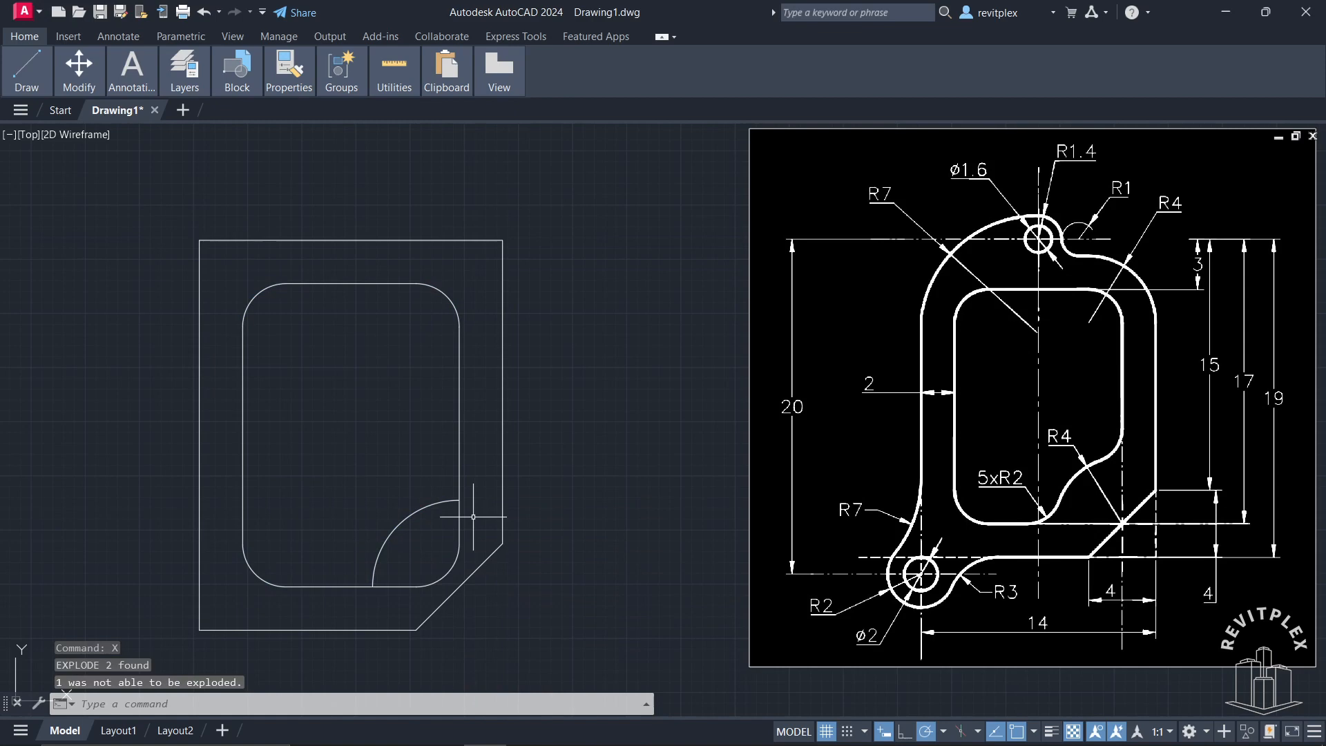
# Step: Fillet the corner arc to the inner rectangle's right and bottom sides with radius 2, and delete the leftover rounded corner
pyautogui.write('f')
pyautogui.press('Return')
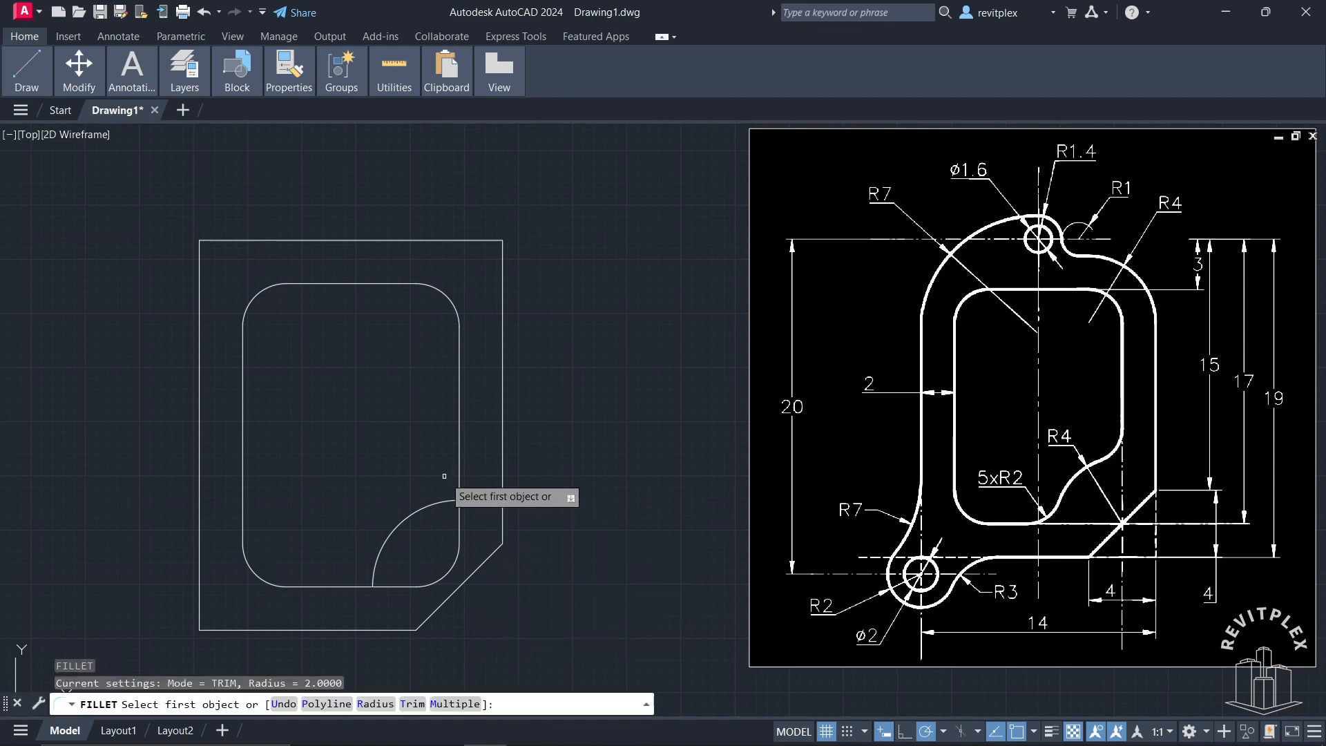
pyautogui.click(458, 467)
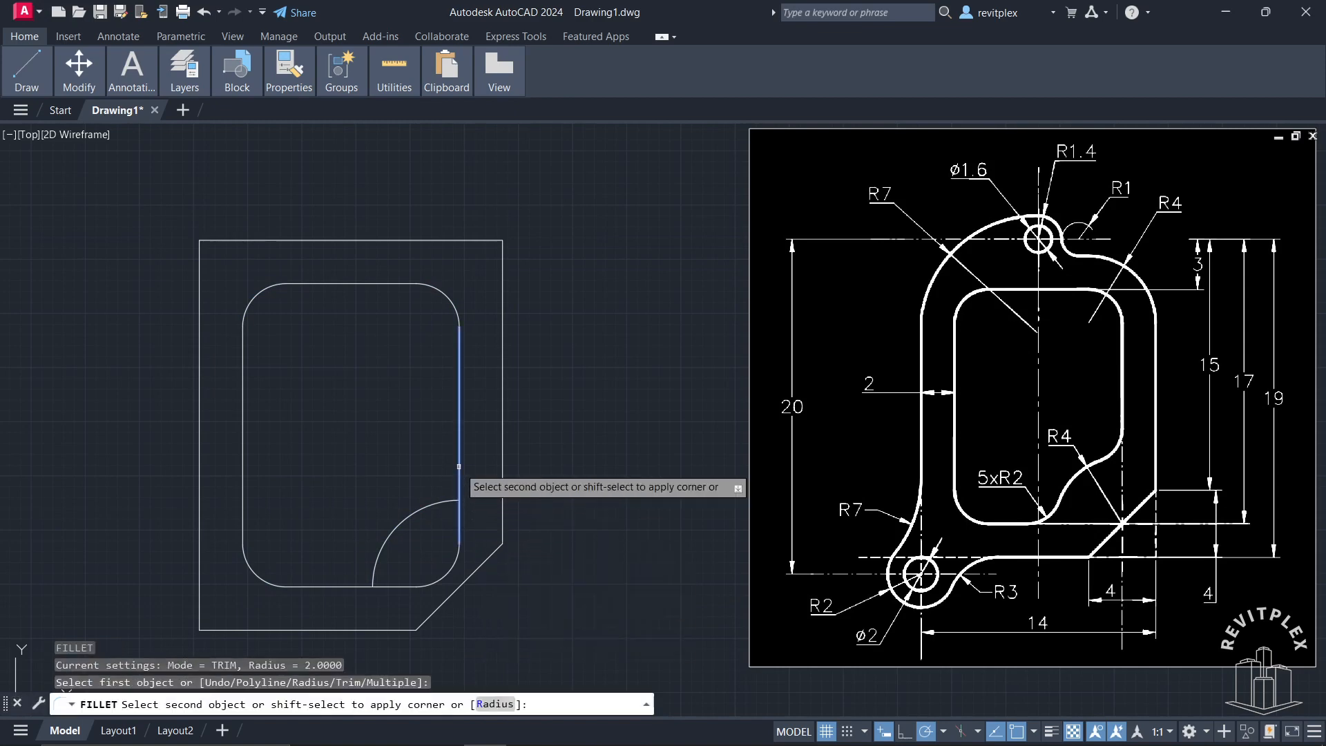
pyautogui.click(443, 504)
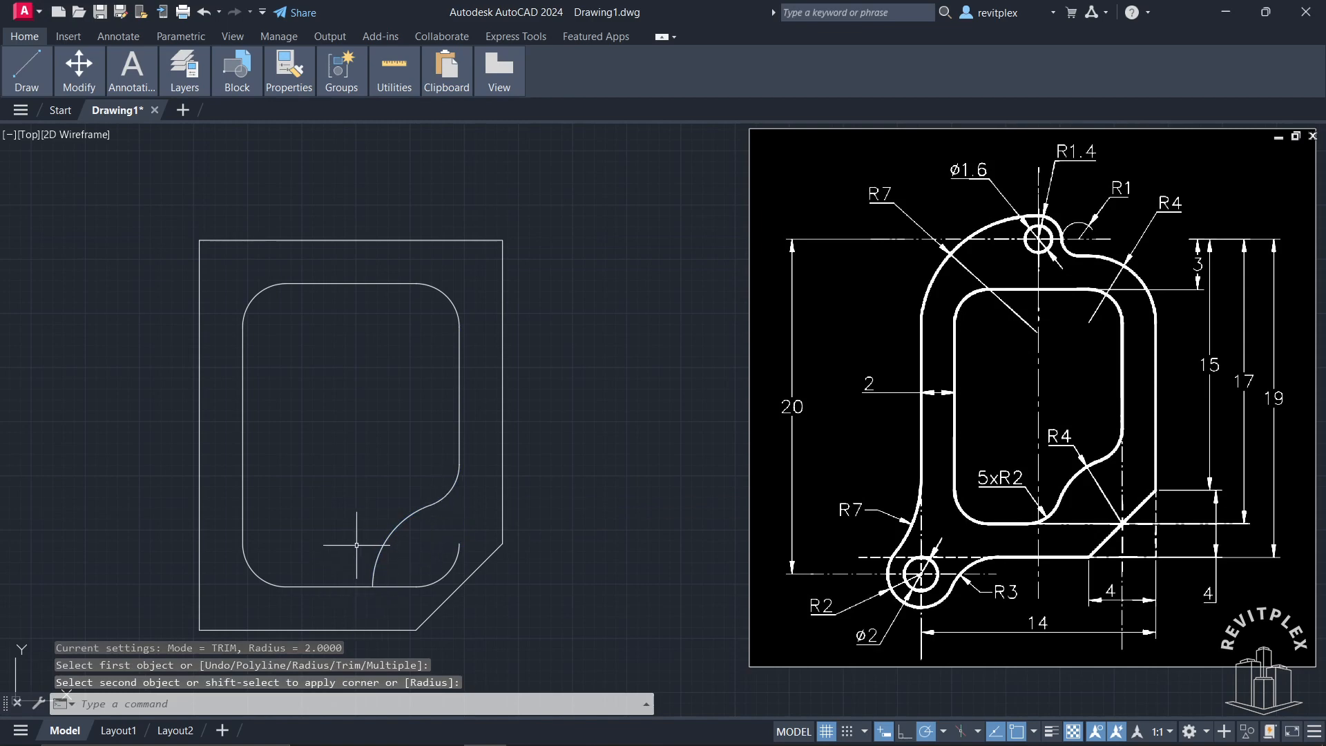
pyautogui.press('Return')
pyautogui.click(363, 585)
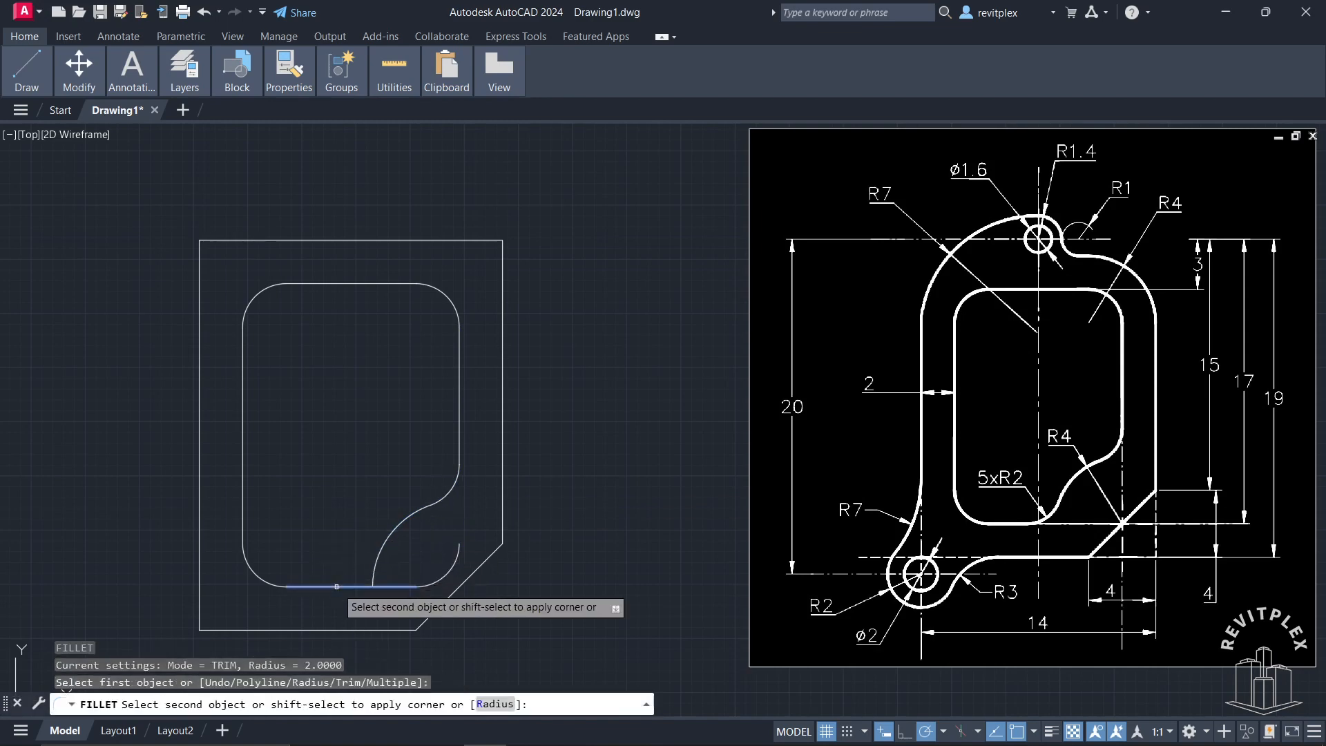
pyautogui.click(376, 562)
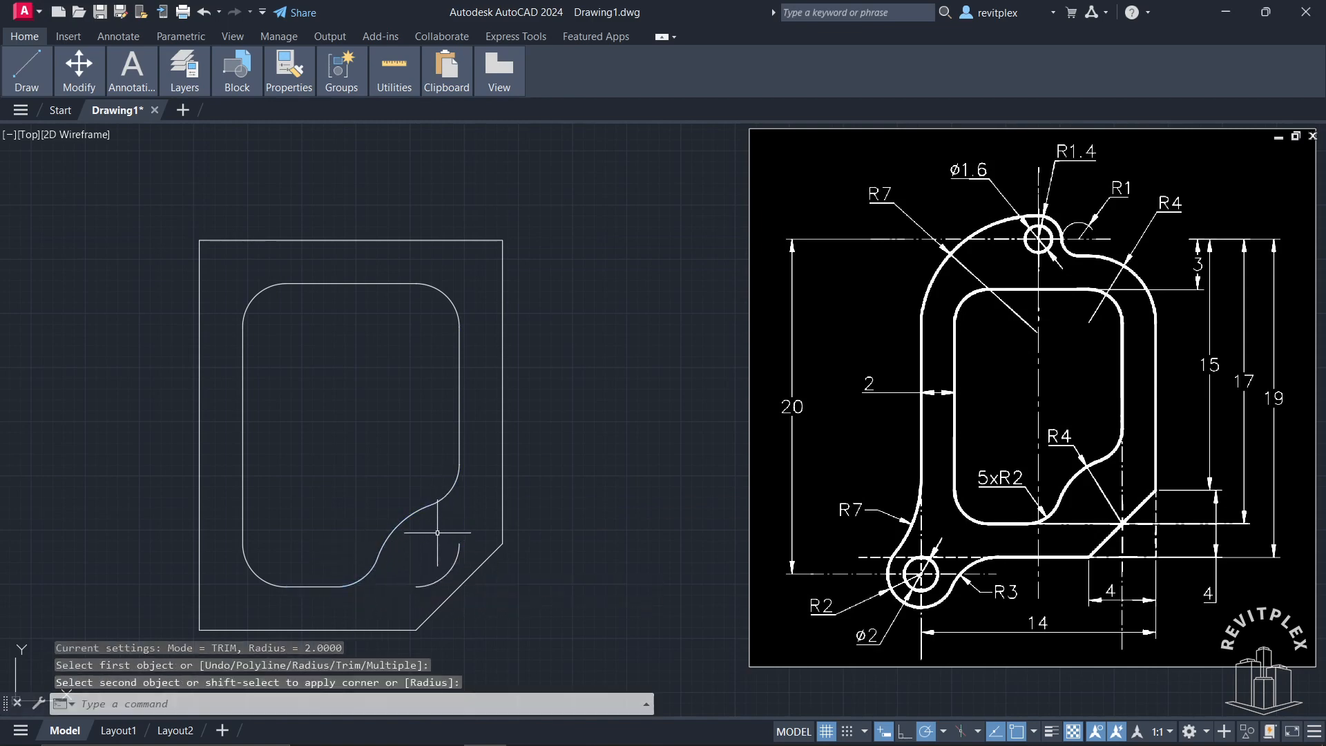
pyautogui.click(456, 568)
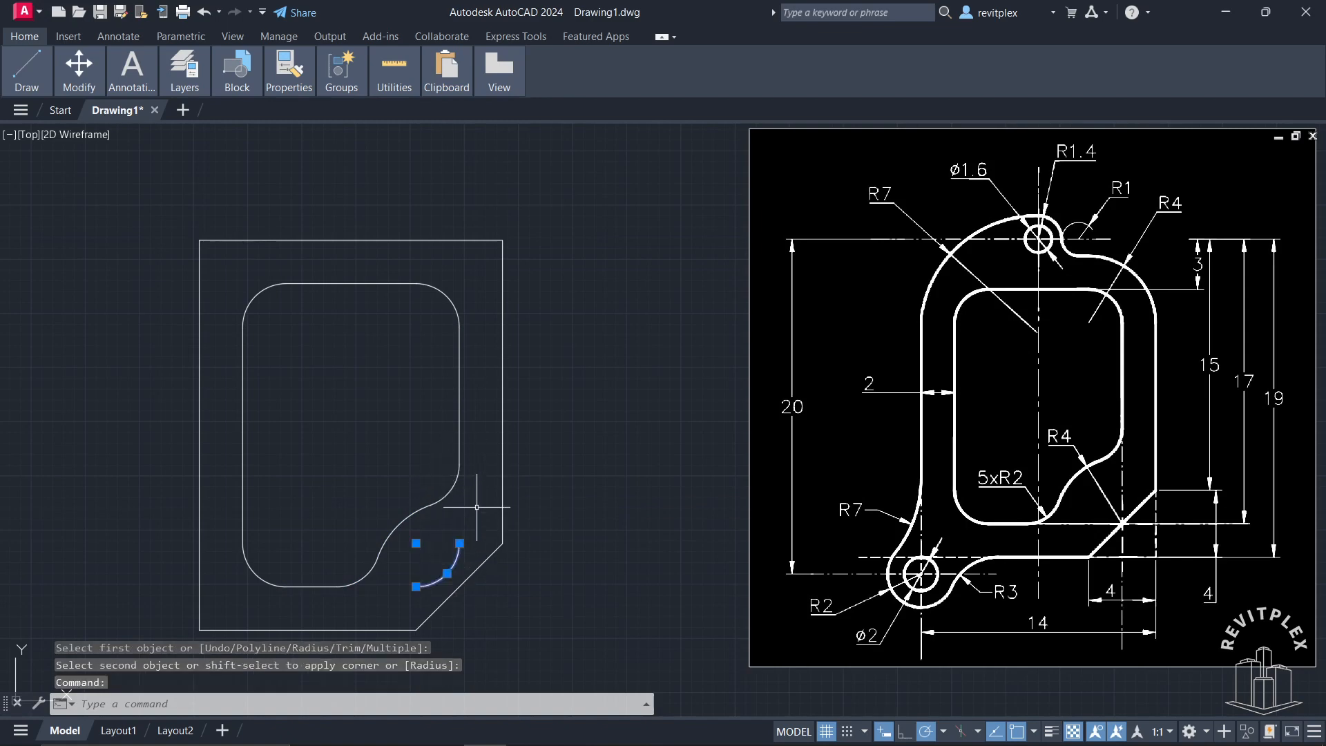
pyautogui.press('Delete')
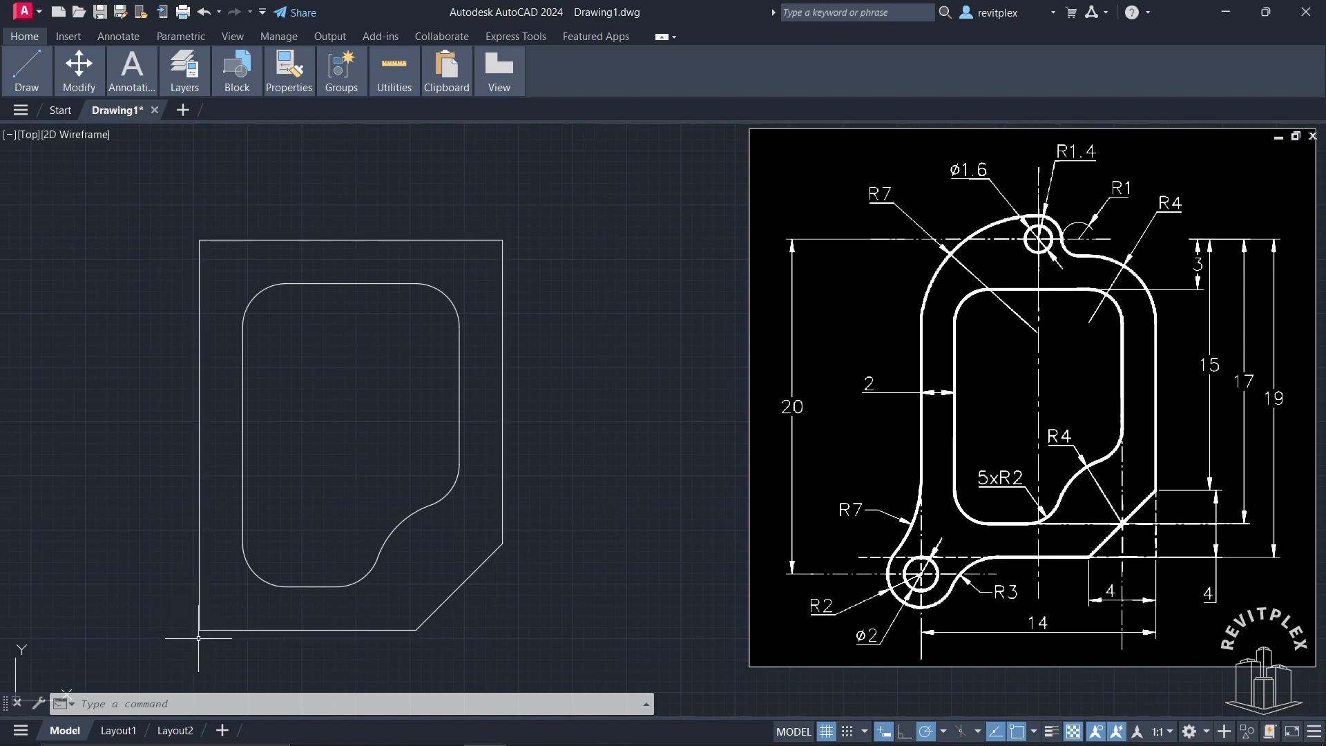
# Step: Draw a vertical line 1 unit long downward from the outer rectangle's lower-left corner
pyautogui.write('l')
pyautogui.press('Return')
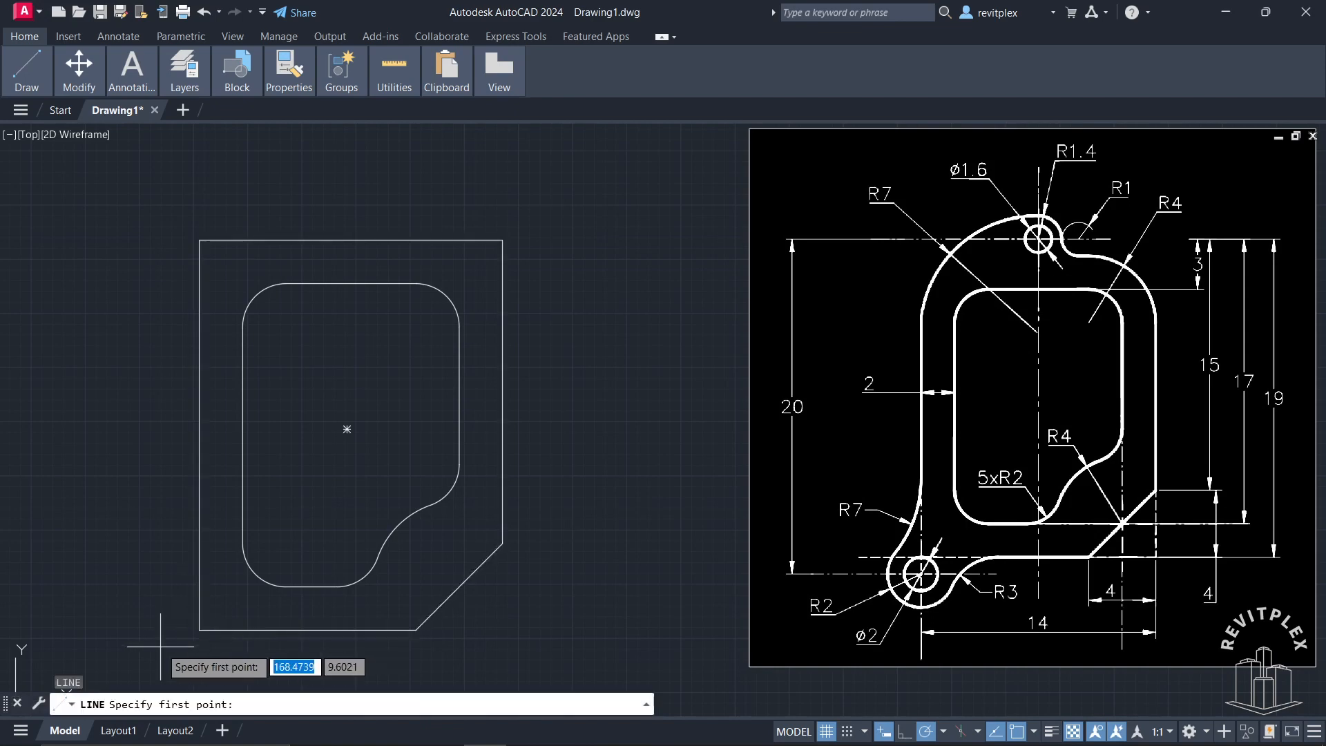
pyautogui.click(199, 629)
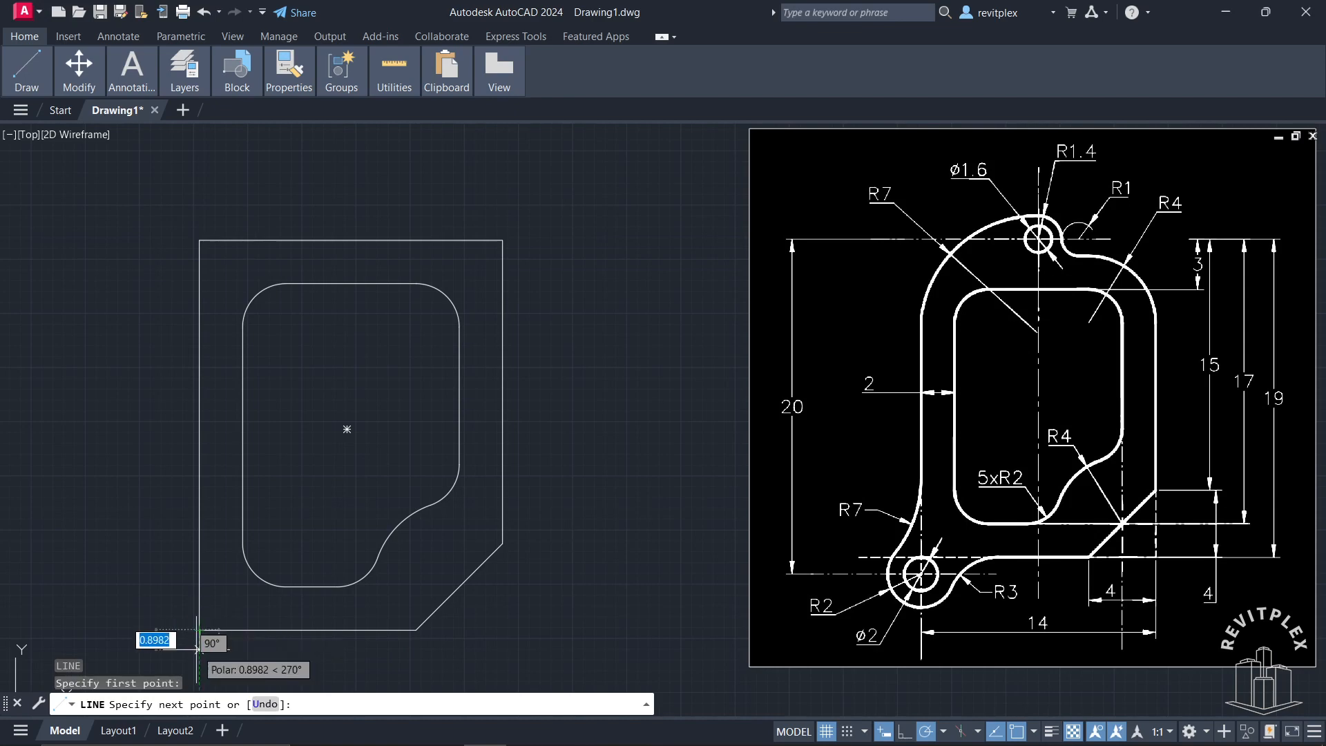
pyautogui.write('1')
pyautogui.press('Return')
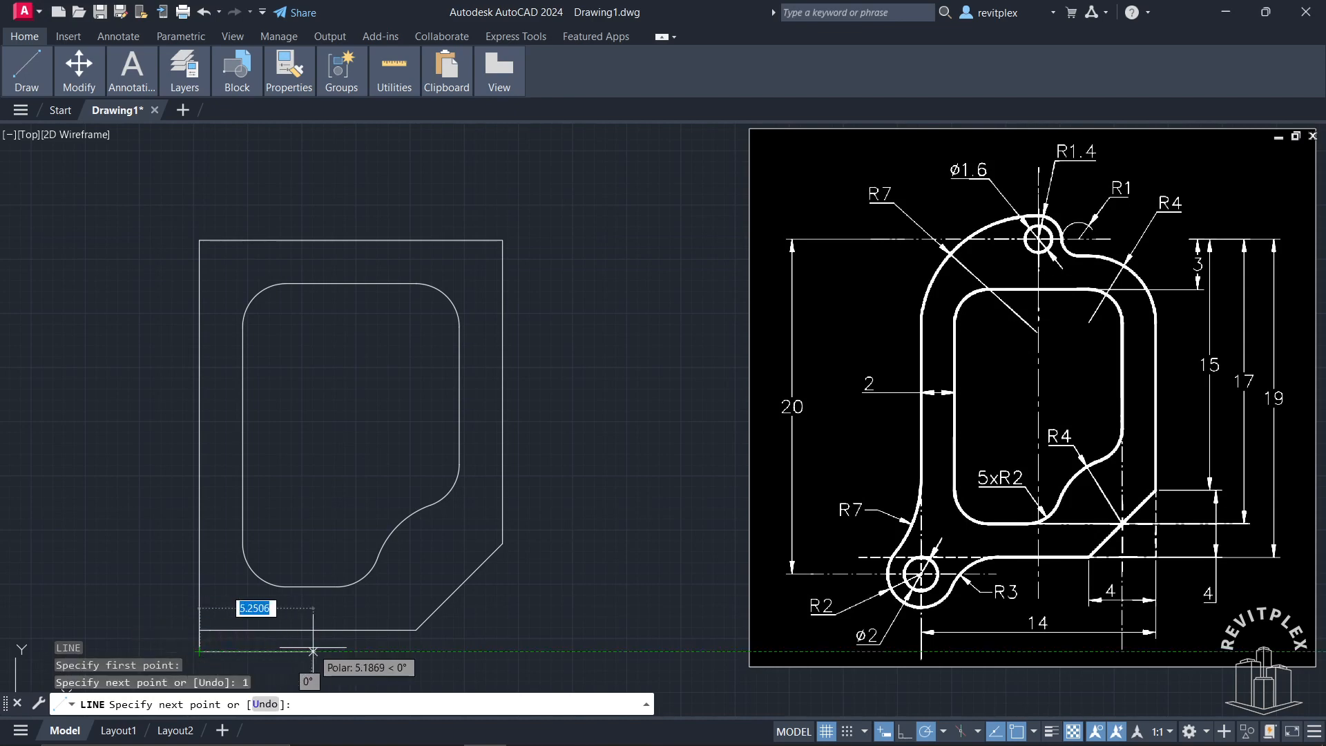
pyautogui.press('Return')
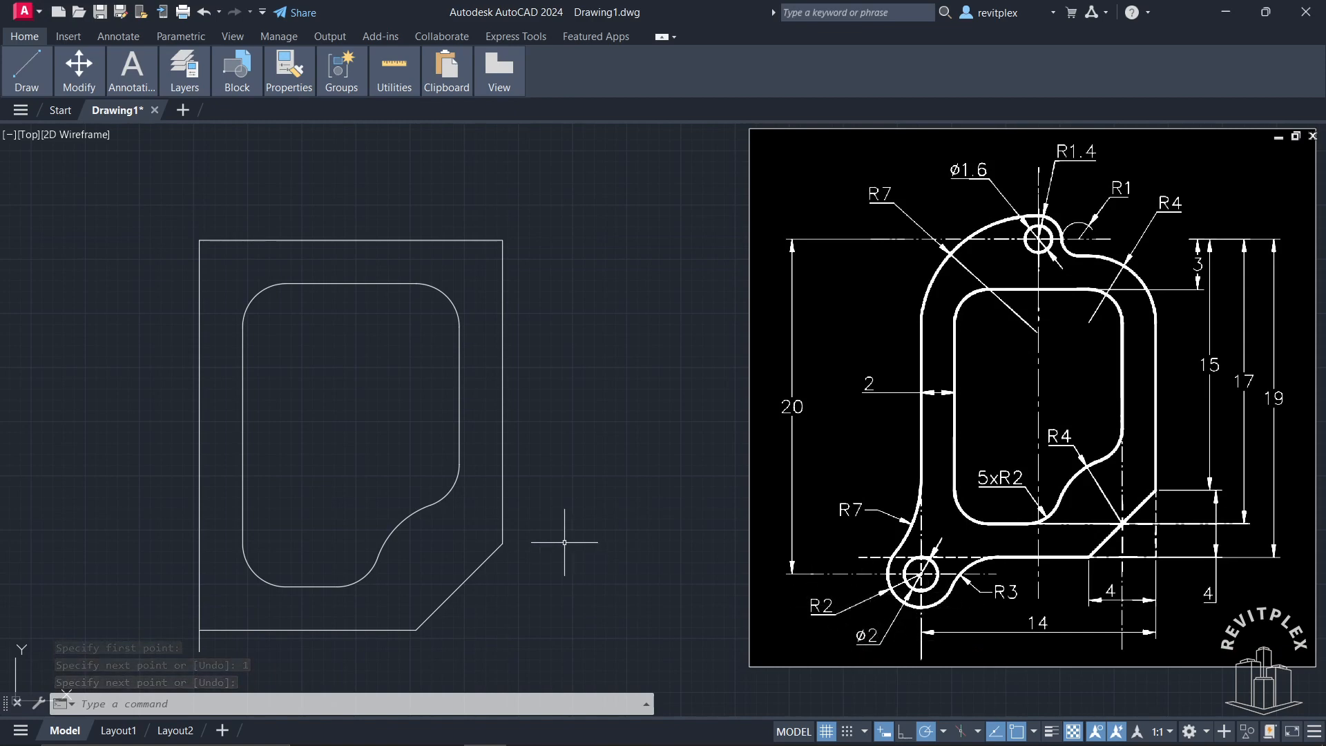
# Step: Draw two concentric circles of radius 1 and radius 2 centred on the short vertical line's lower end
pyautogui.write('c')
pyautogui.press('Return')
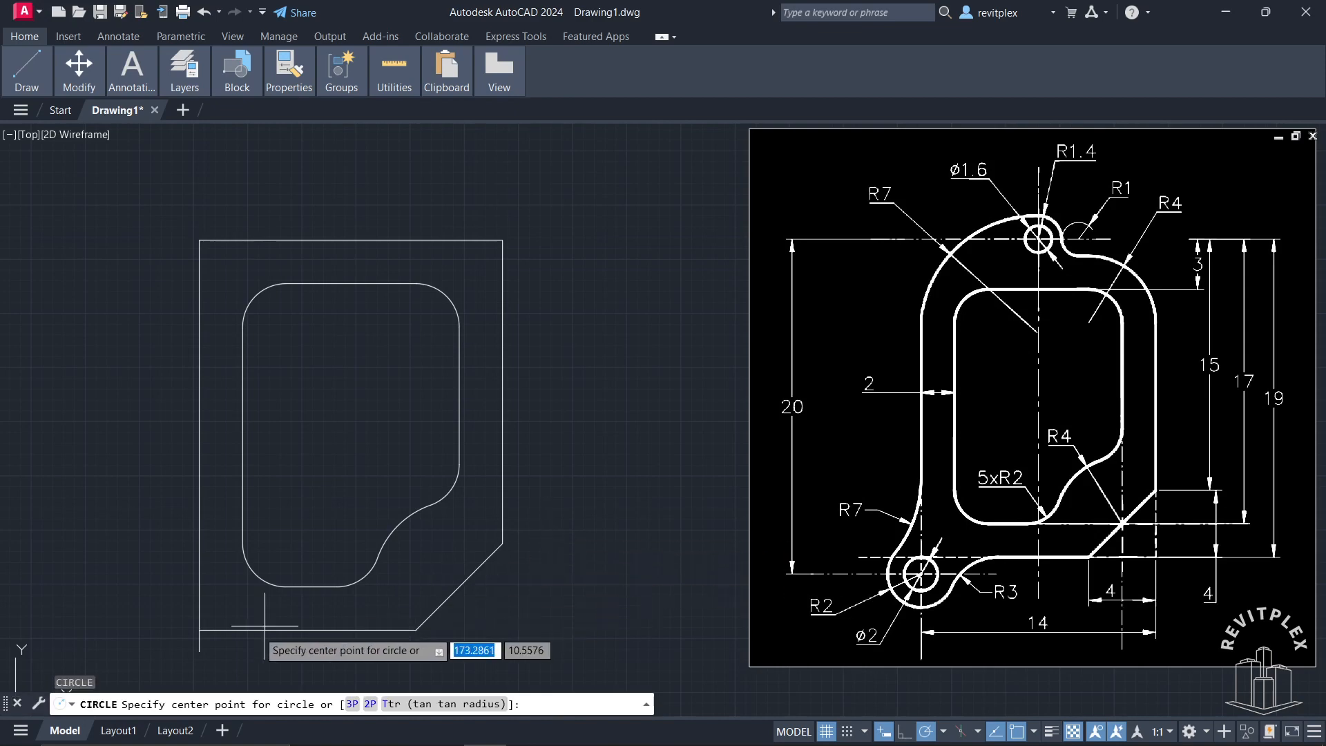
pyautogui.click(199, 651)
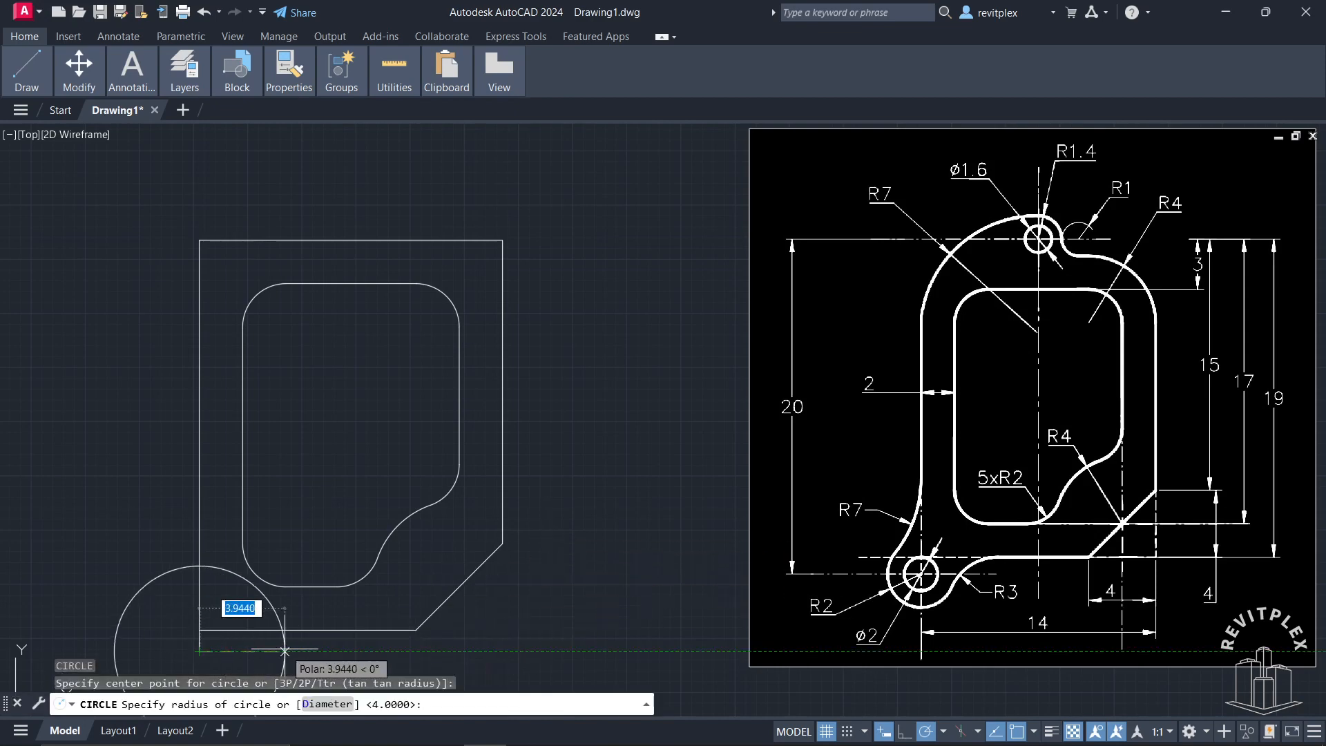
pyautogui.write('1')
pyautogui.press('Return')
pyautogui.press('Return')
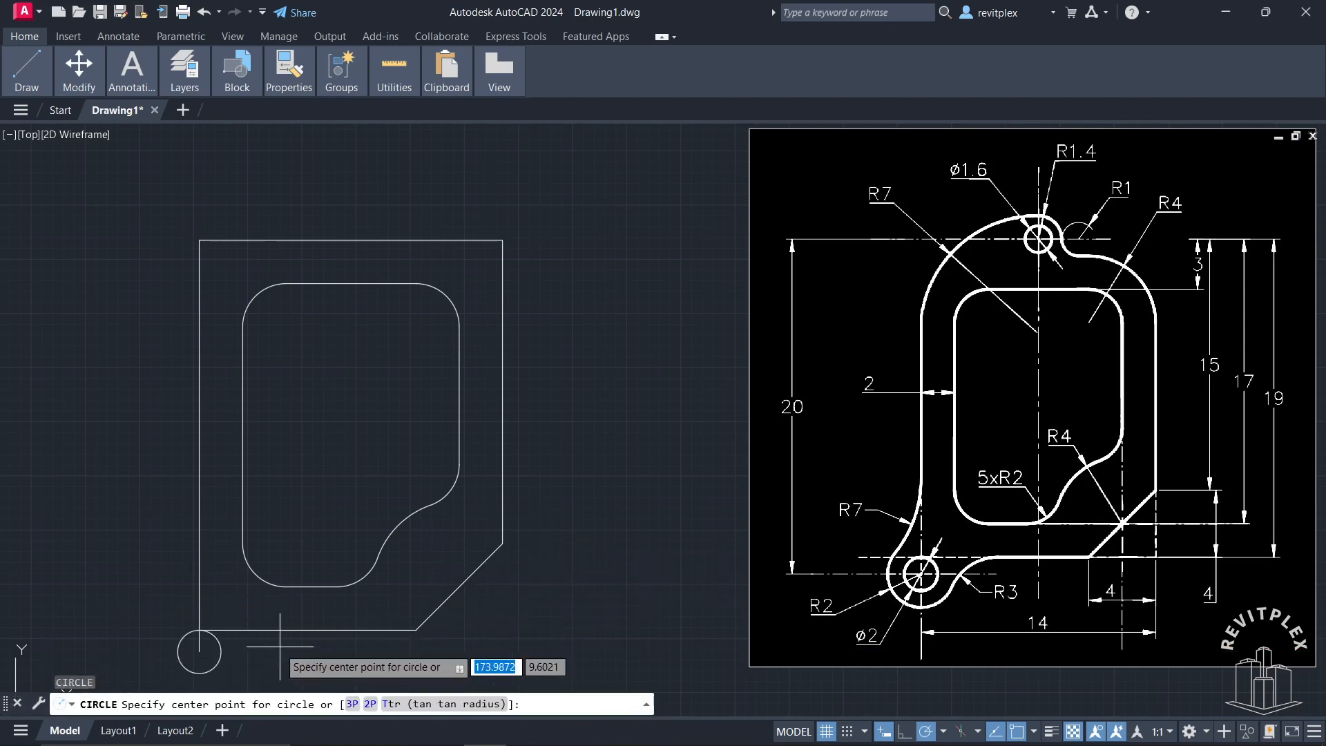
pyautogui.click(200, 651)
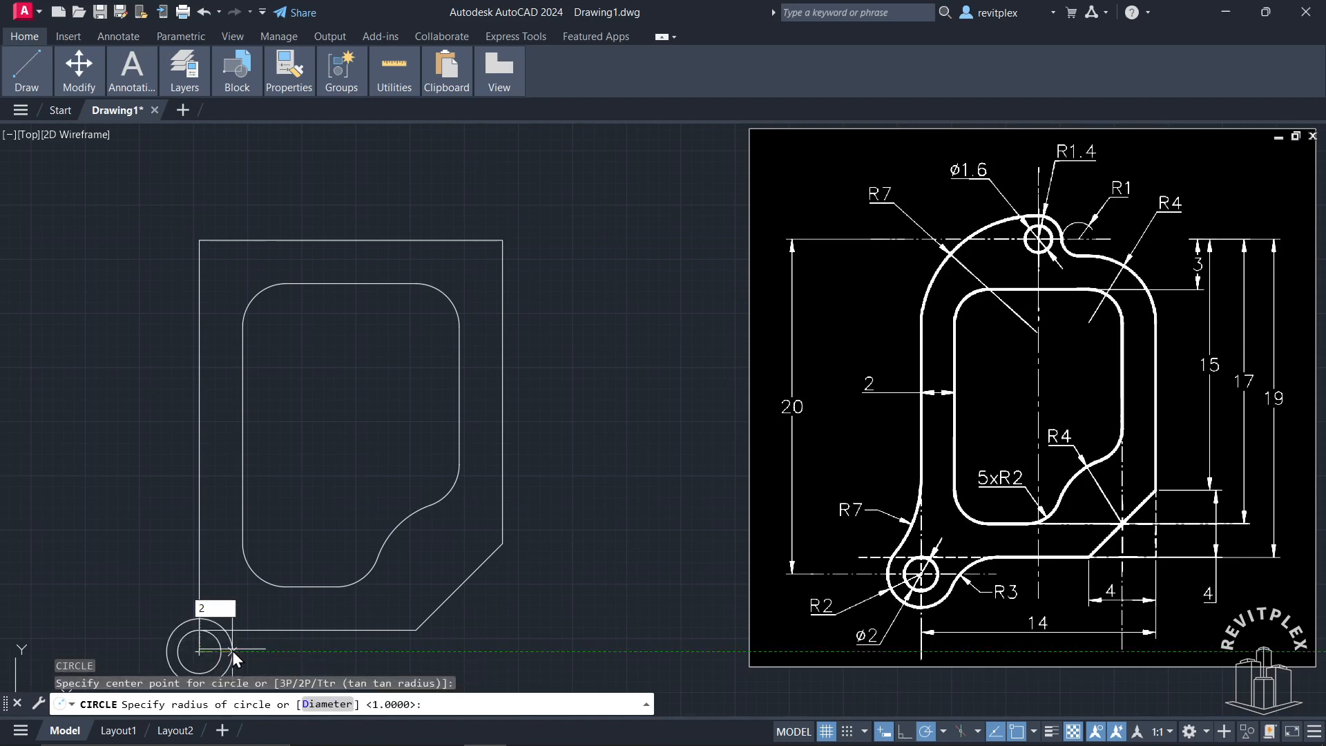
pyautogui.write('2')
pyautogui.press('Return')
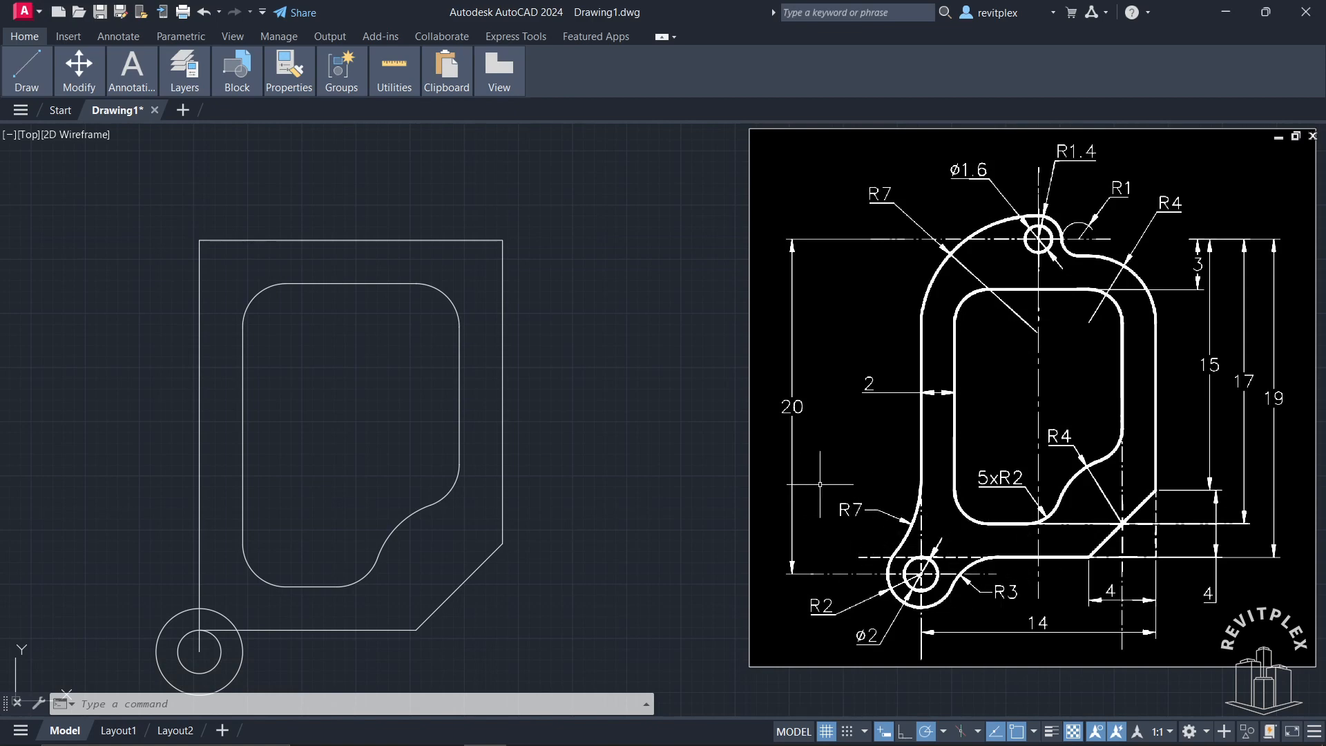
# Step: Draw a circle of radius 7 tangent to the outer rectangle's left side and the radius 2 circle
pyautogui.write('c')
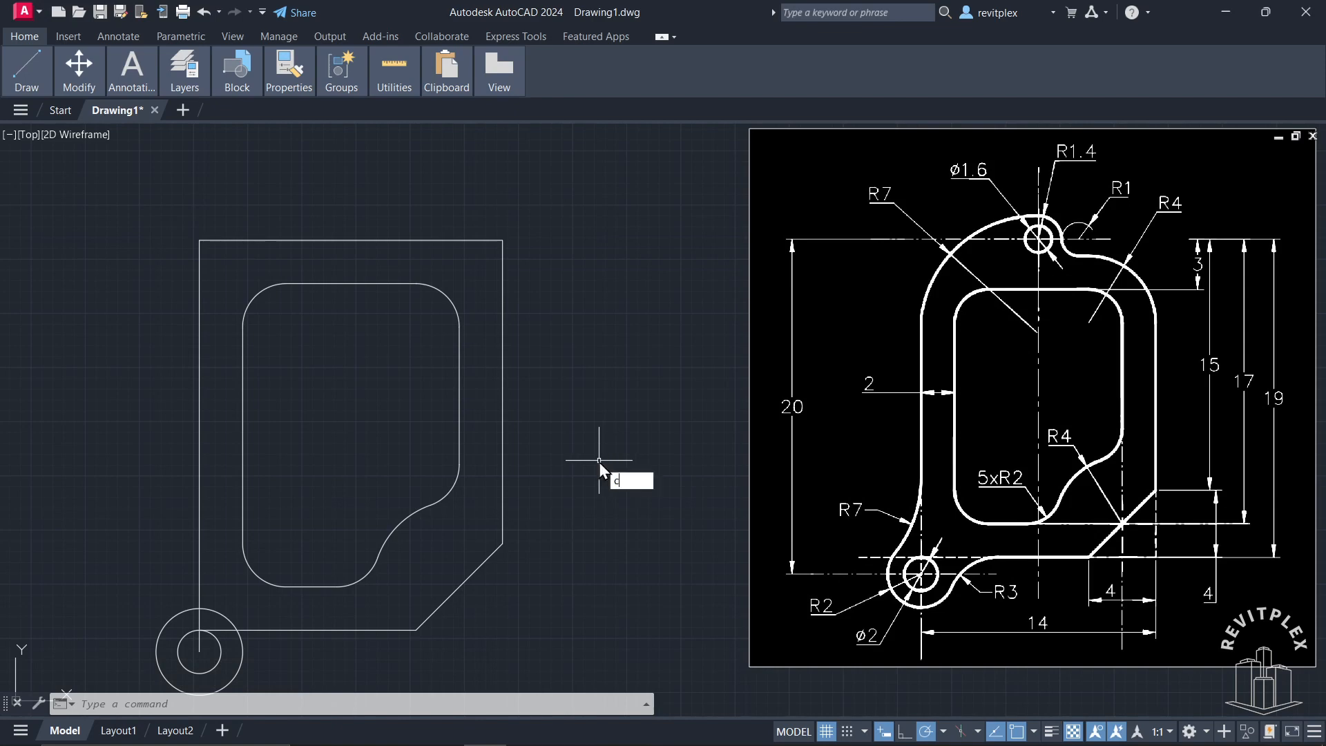
pyautogui.press('Return')
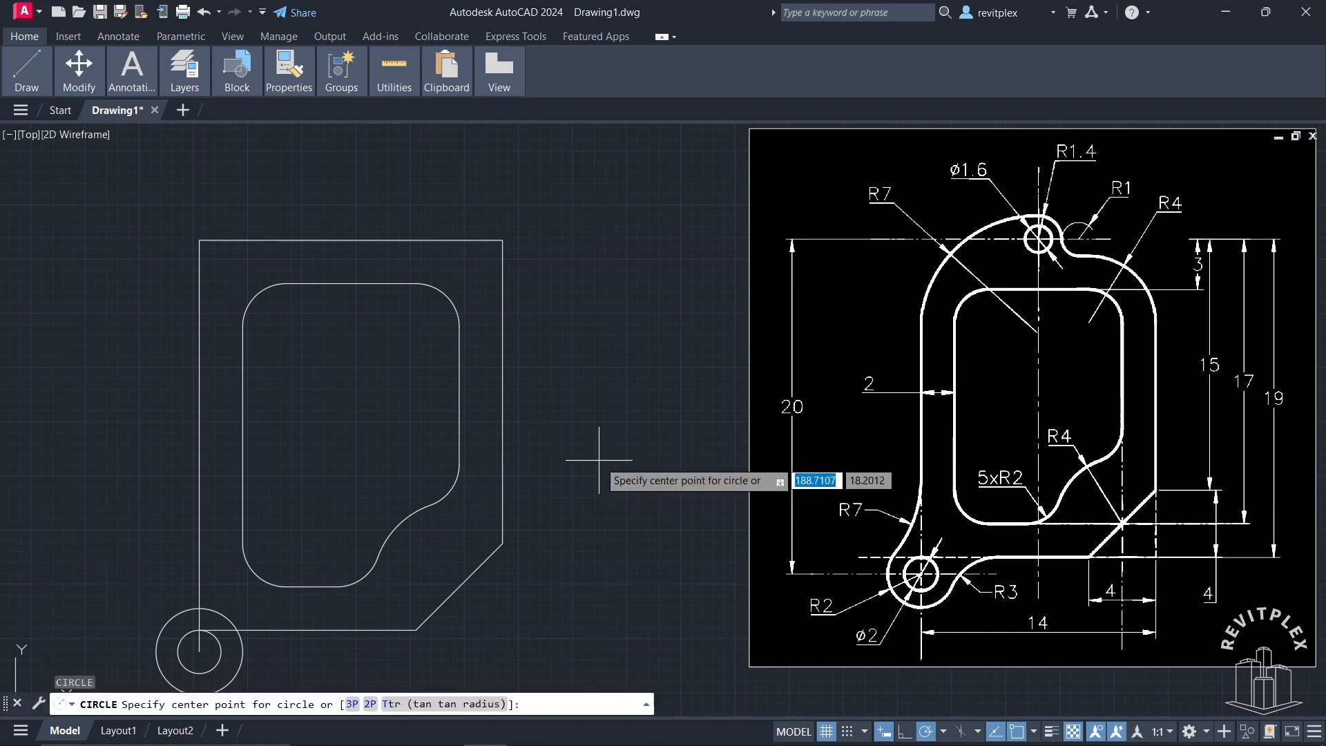
pyautogui.click(459, 703)
pyautogui.click(199, 534)
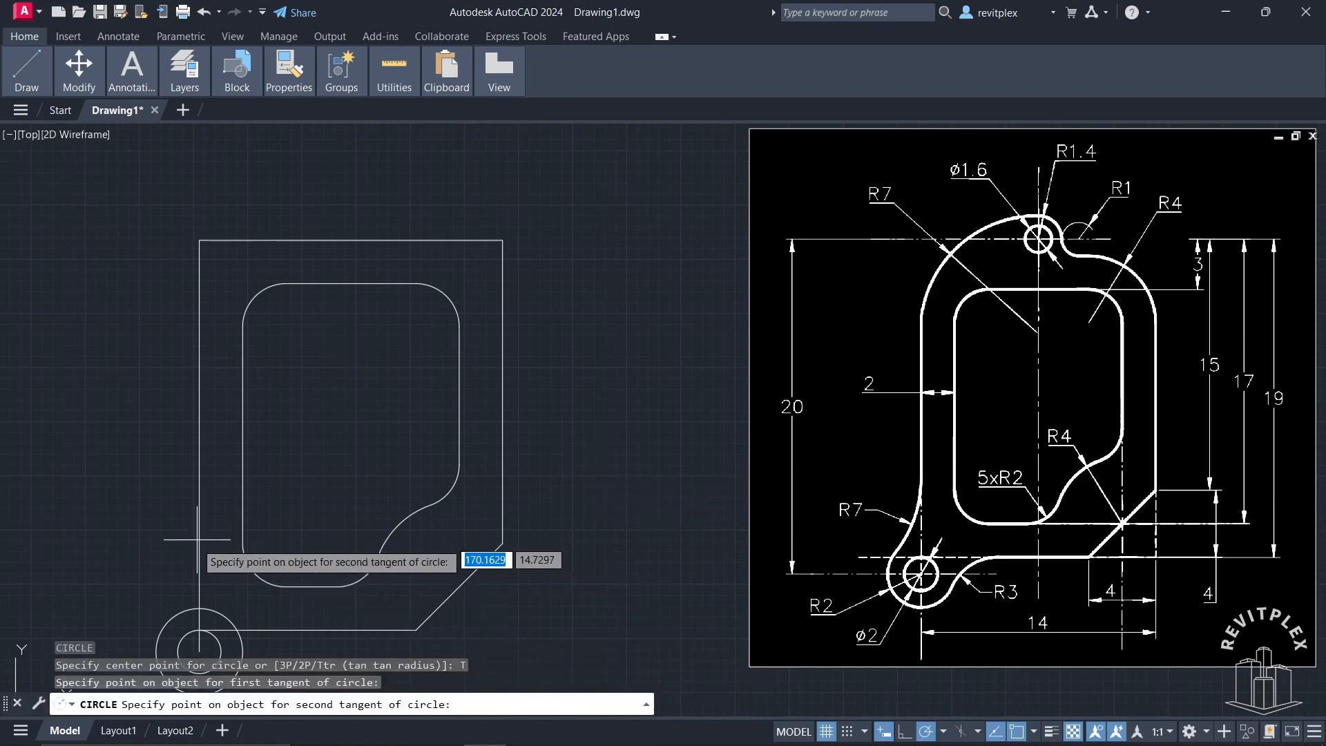
pyautogui.click(183, 614)
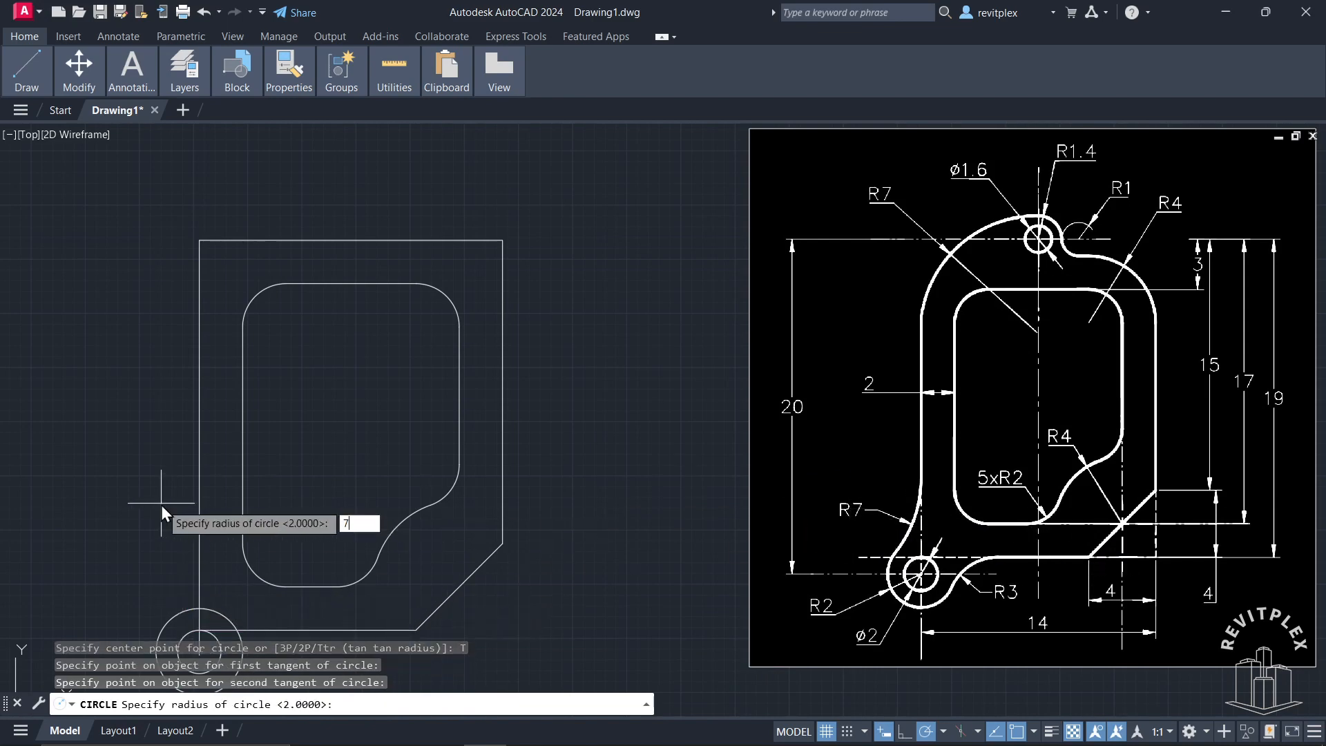
pyautogui.press('Return')
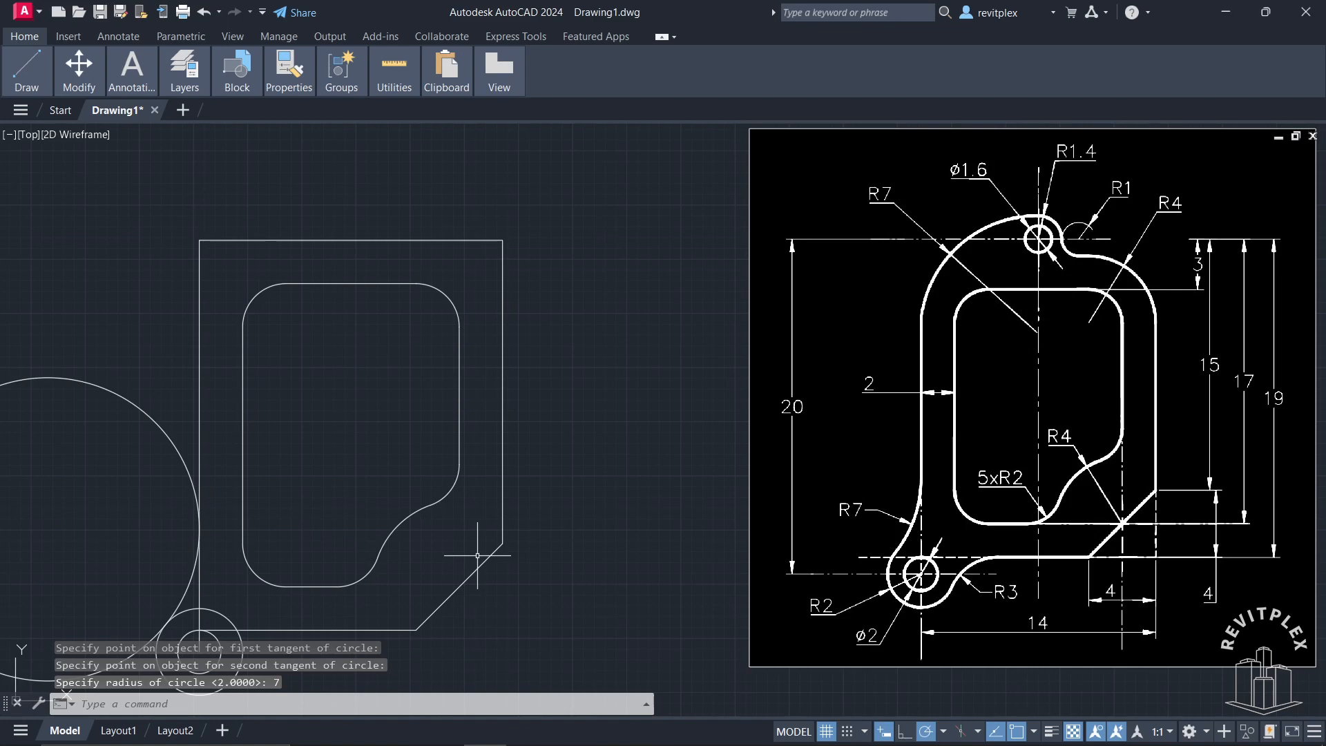
# Step: Draw a circle of radius 3 tangent to the outer rectangle's bottom edge and the radius 2 circle
pyautogui.press('Return')
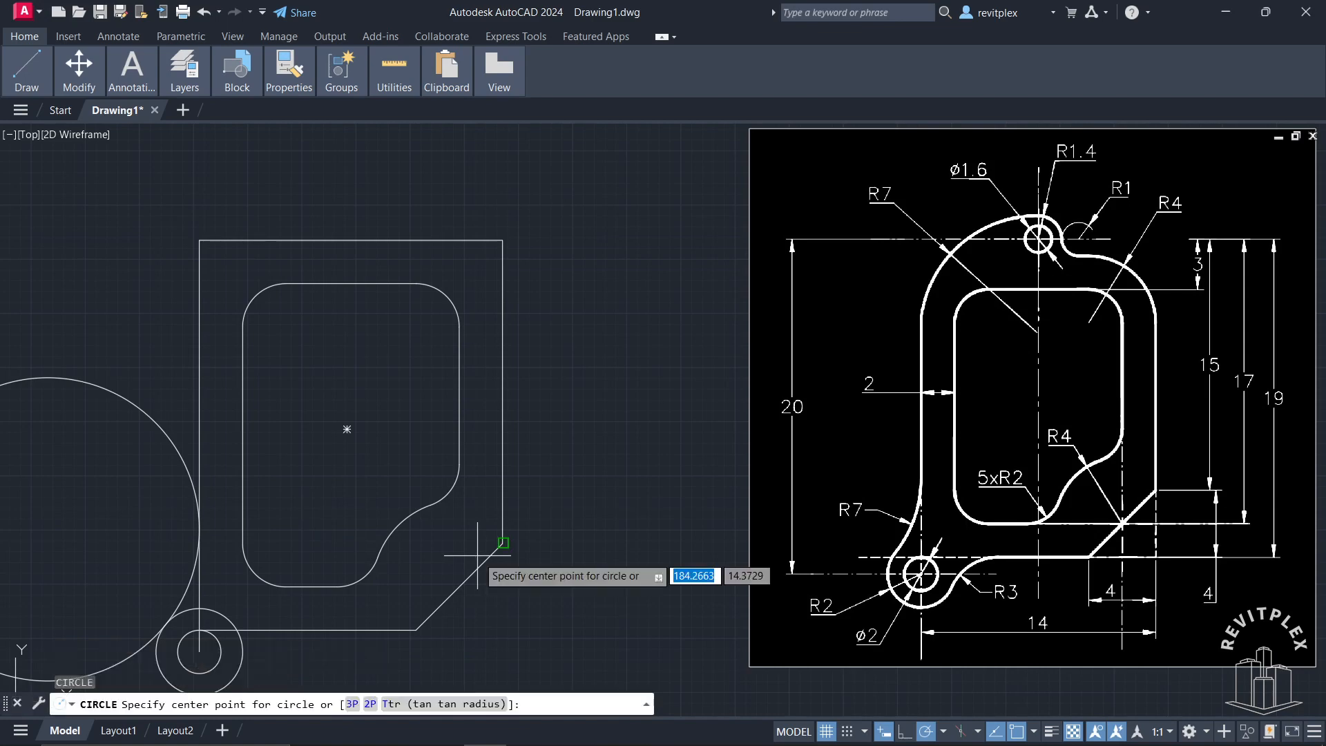
pyautogui.click(465, 704)
pyautogui.click(313, 630)
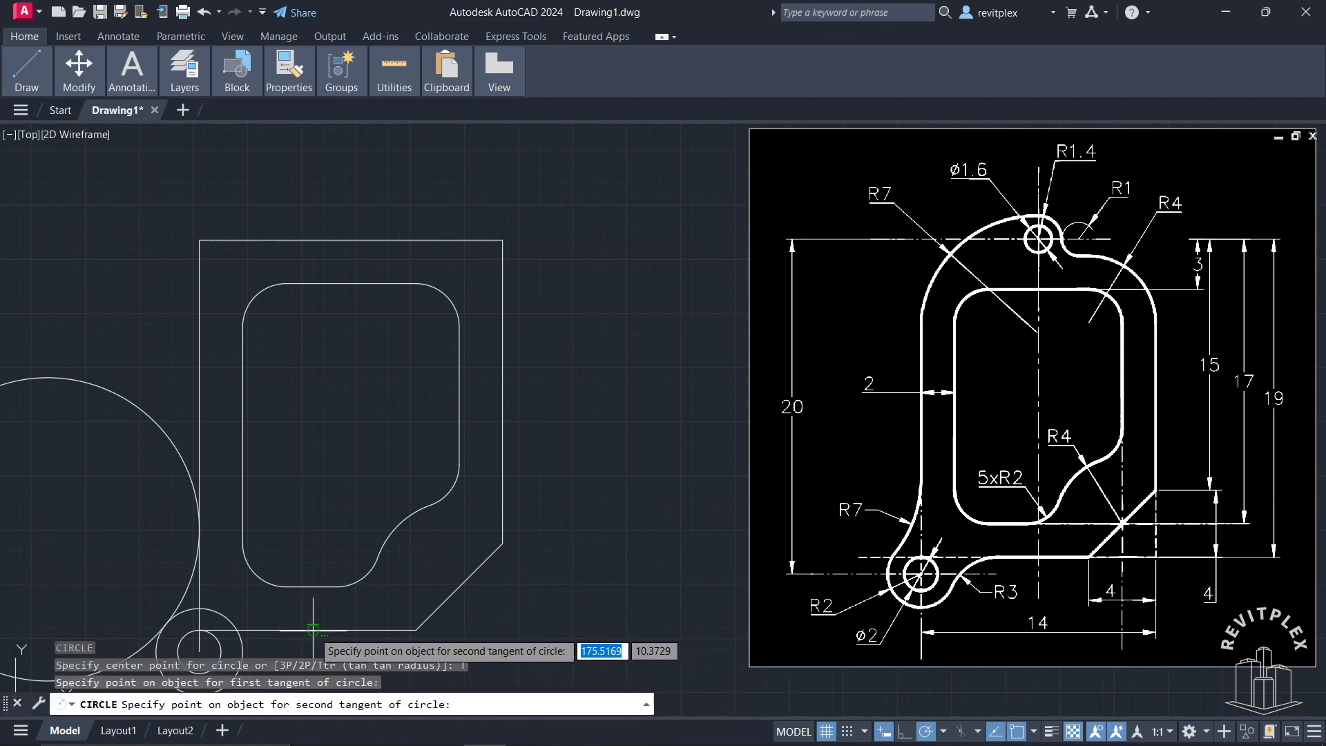
pyautogui.click(241, 650)
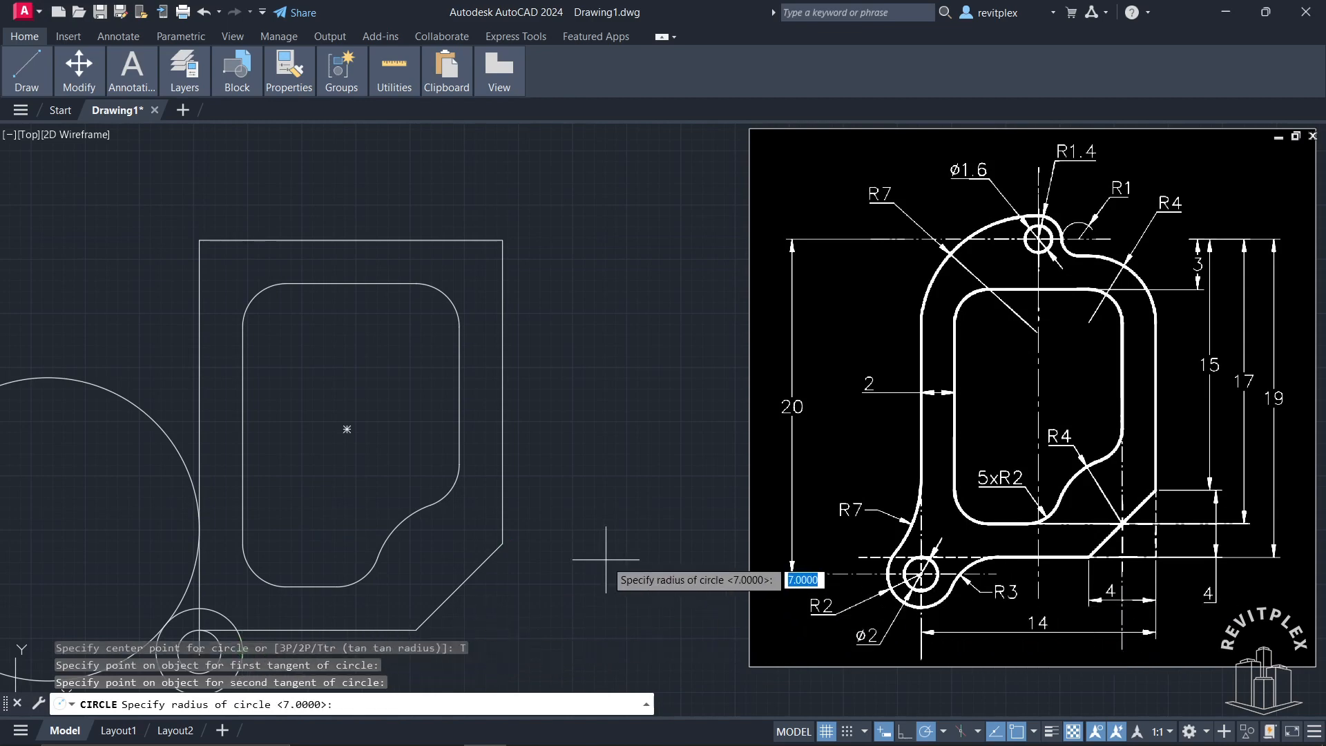
pyautogui.press('Return')
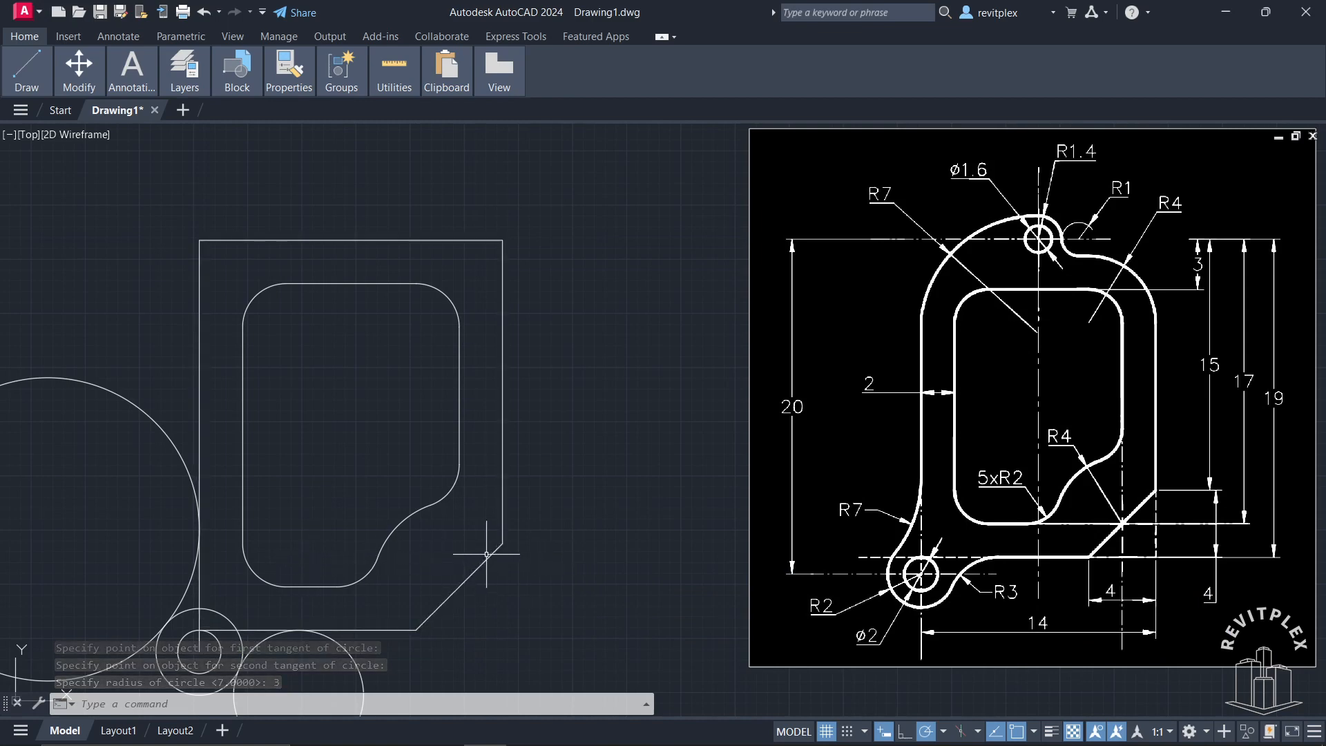
# Step: Trim the radius 7 circle to its connecting arc and cut the outer left side below the tangent point
pyautogui.write('tr')
pyautogui.press('Return')
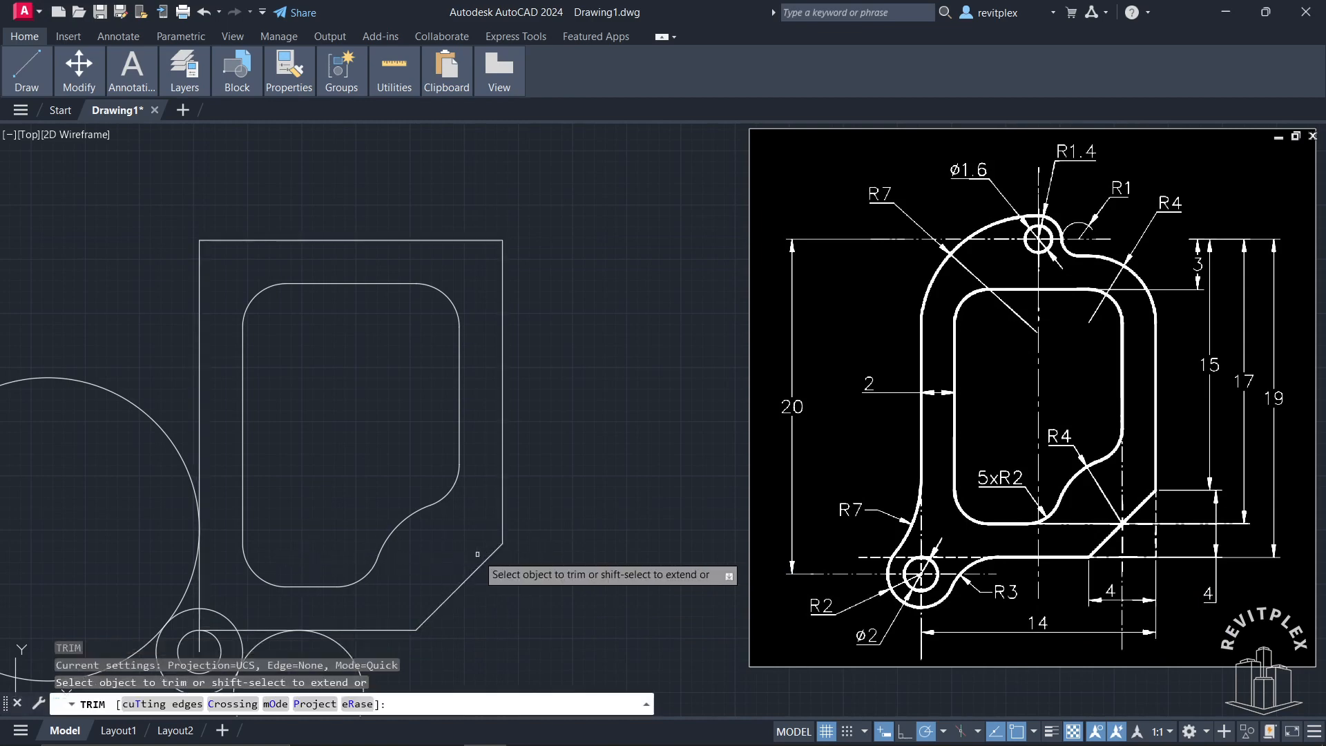
pyautogui.click(159, 430)
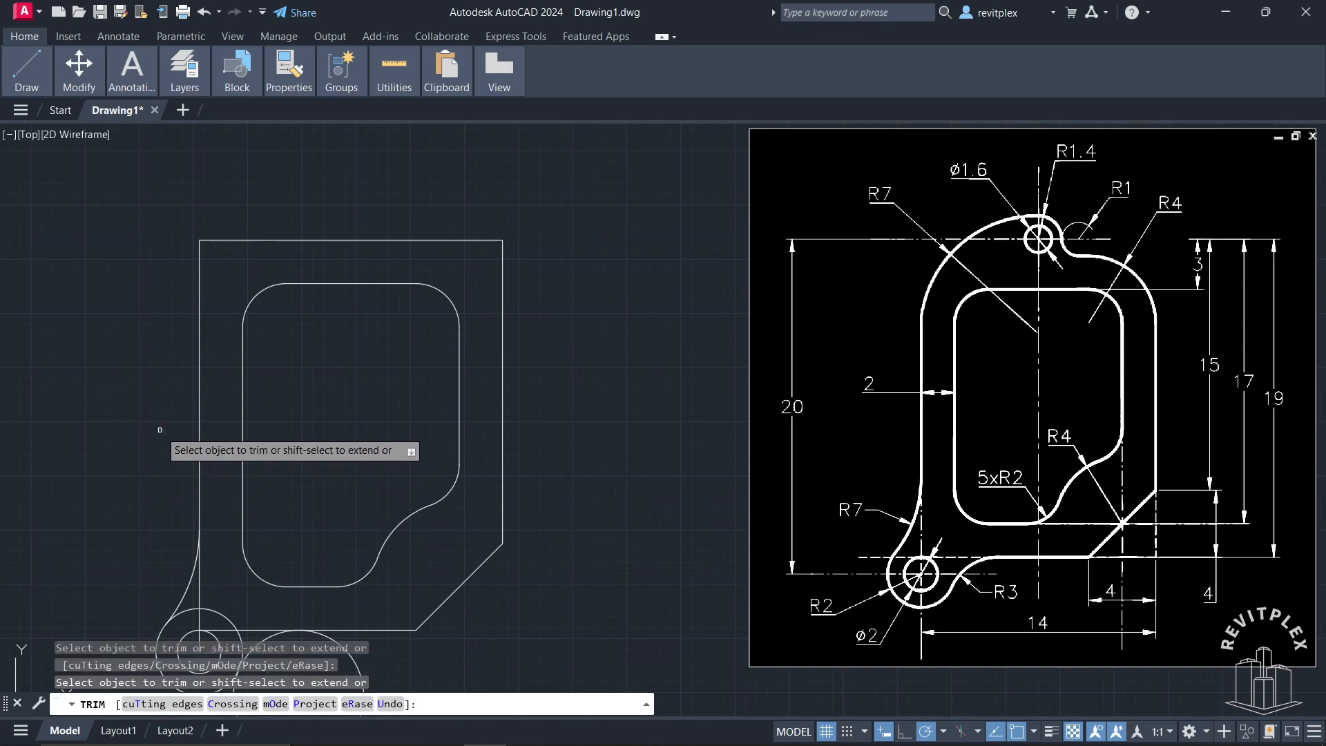
pyautogui.click(198, 582)
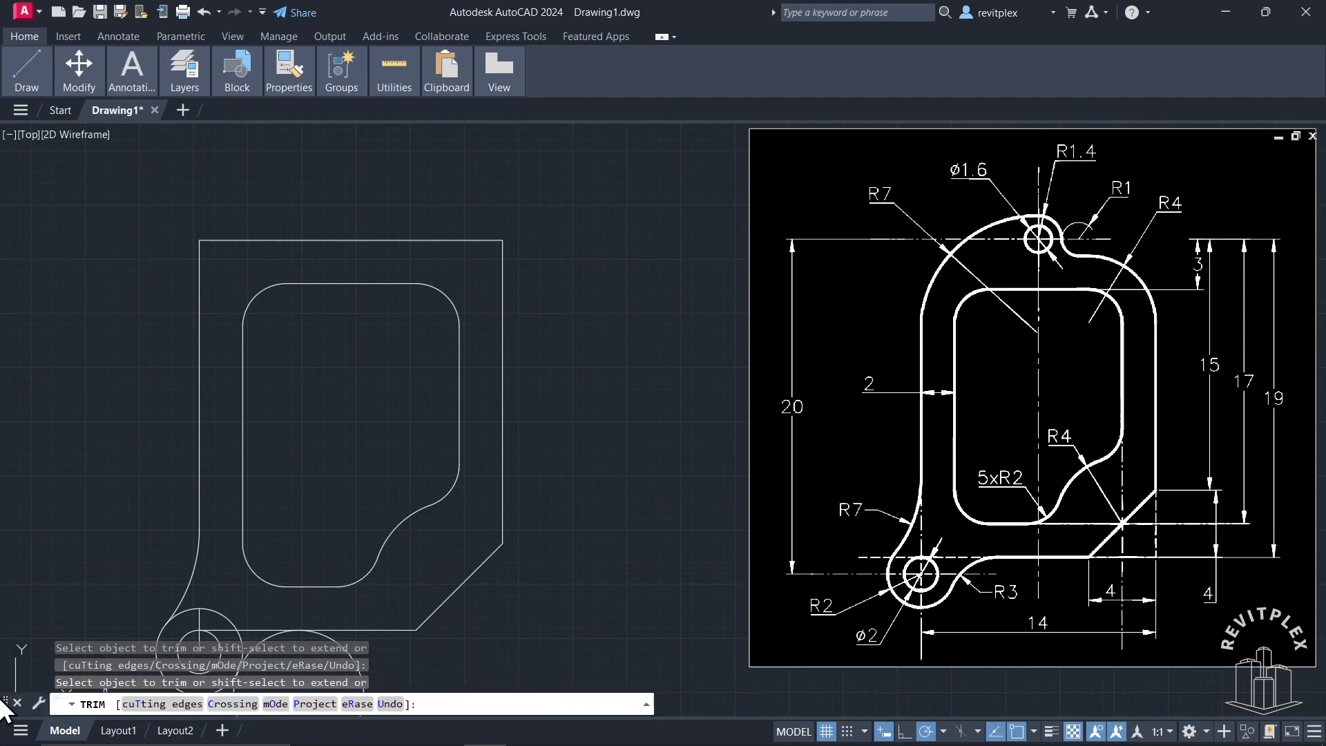
# Step: Move the command line clear of the lug and trim the radius 3 and radius 2 circles and leftover lines into one continuous outline
pyautogui.moveTo(10, 706); pyautogui.dragTo(678, 704)
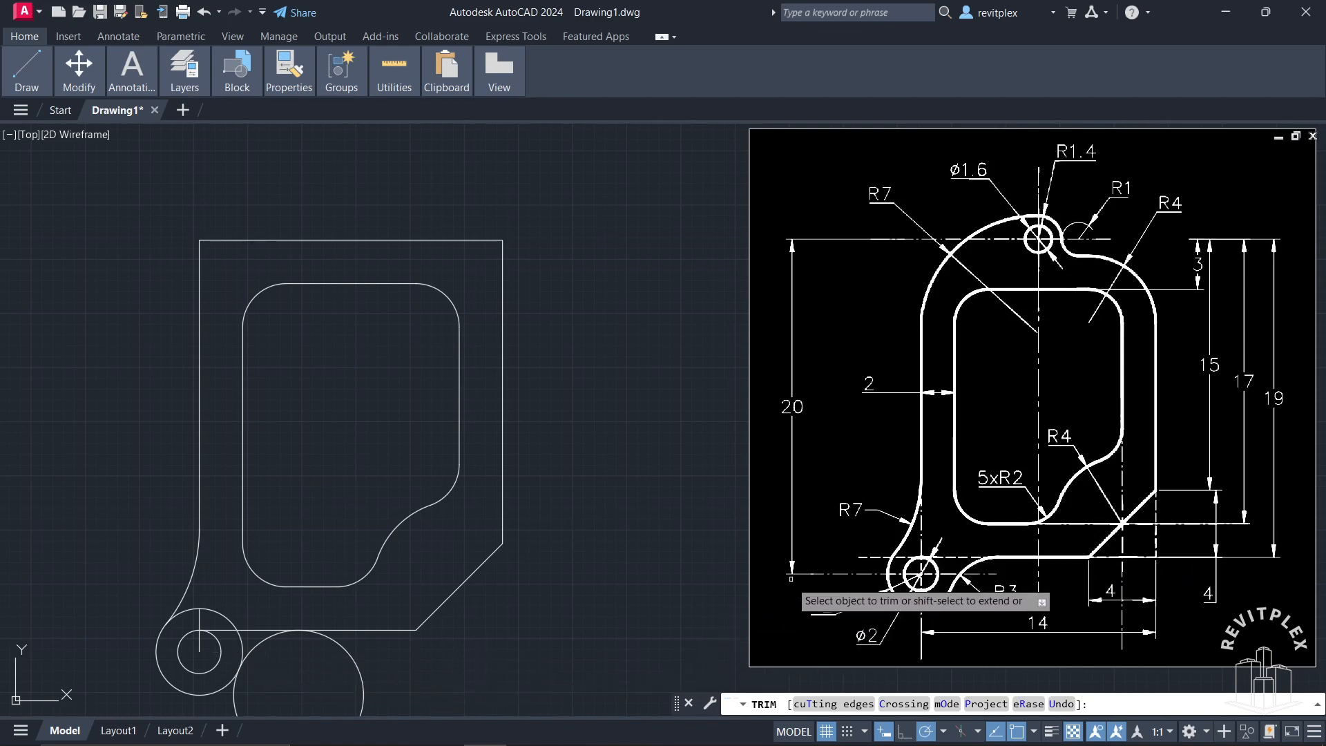
pyautogui.click(355, 669)
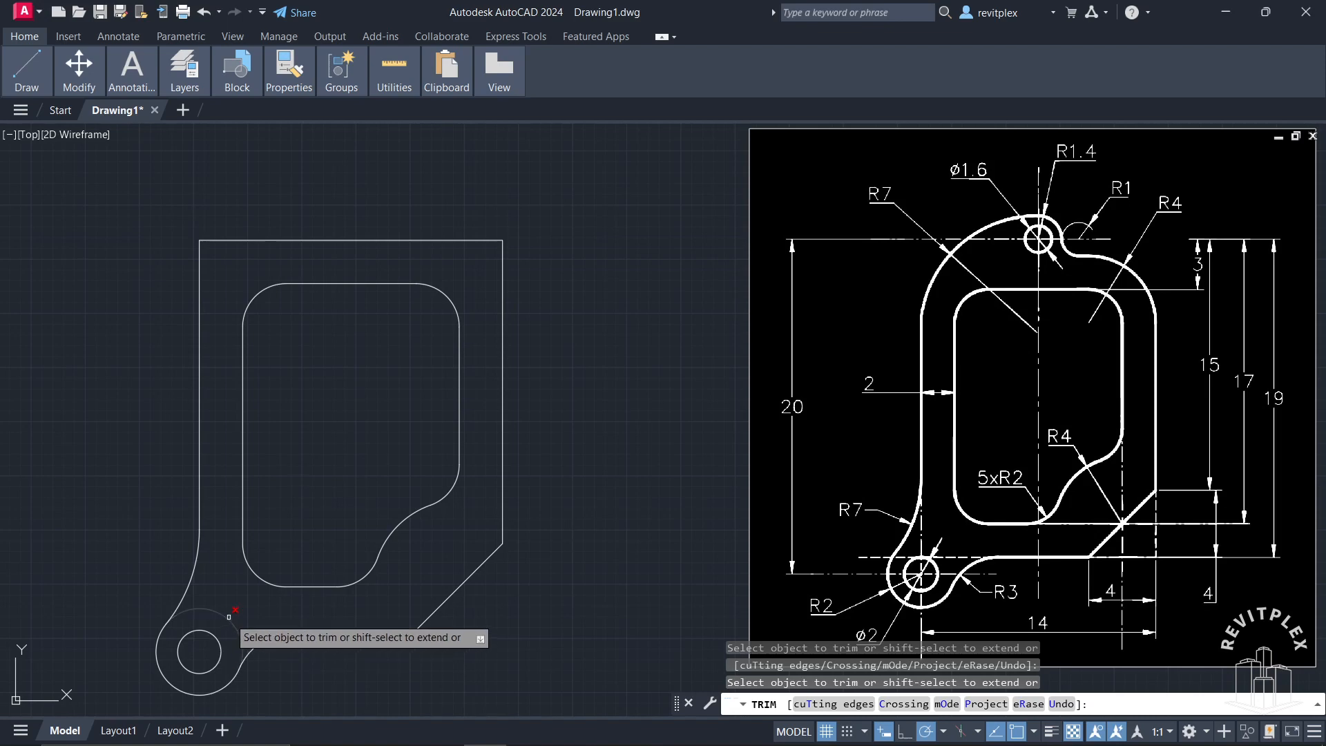
pyautogui.click(211, 610)
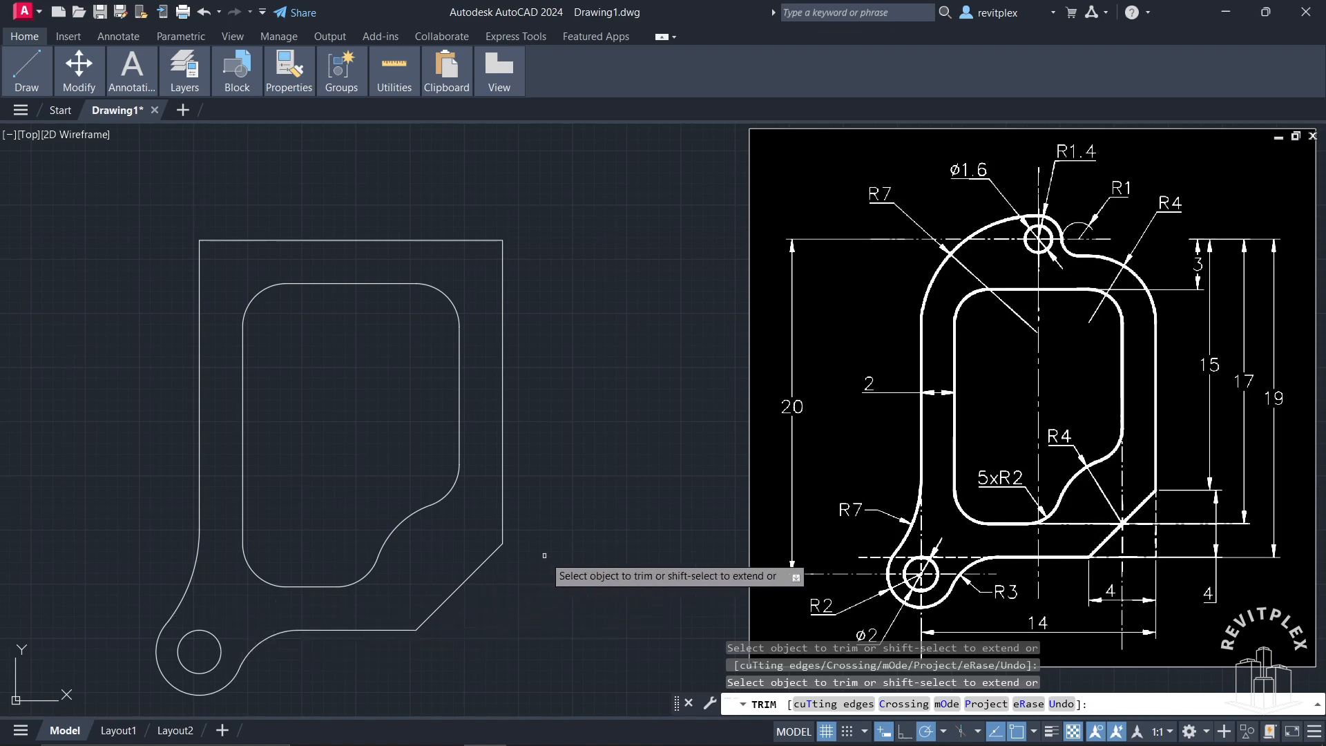
# Step: Draw a vertical construction line 3 units upward from the midpoint of the inner opening's top edge
pyautogui.press('Escape')
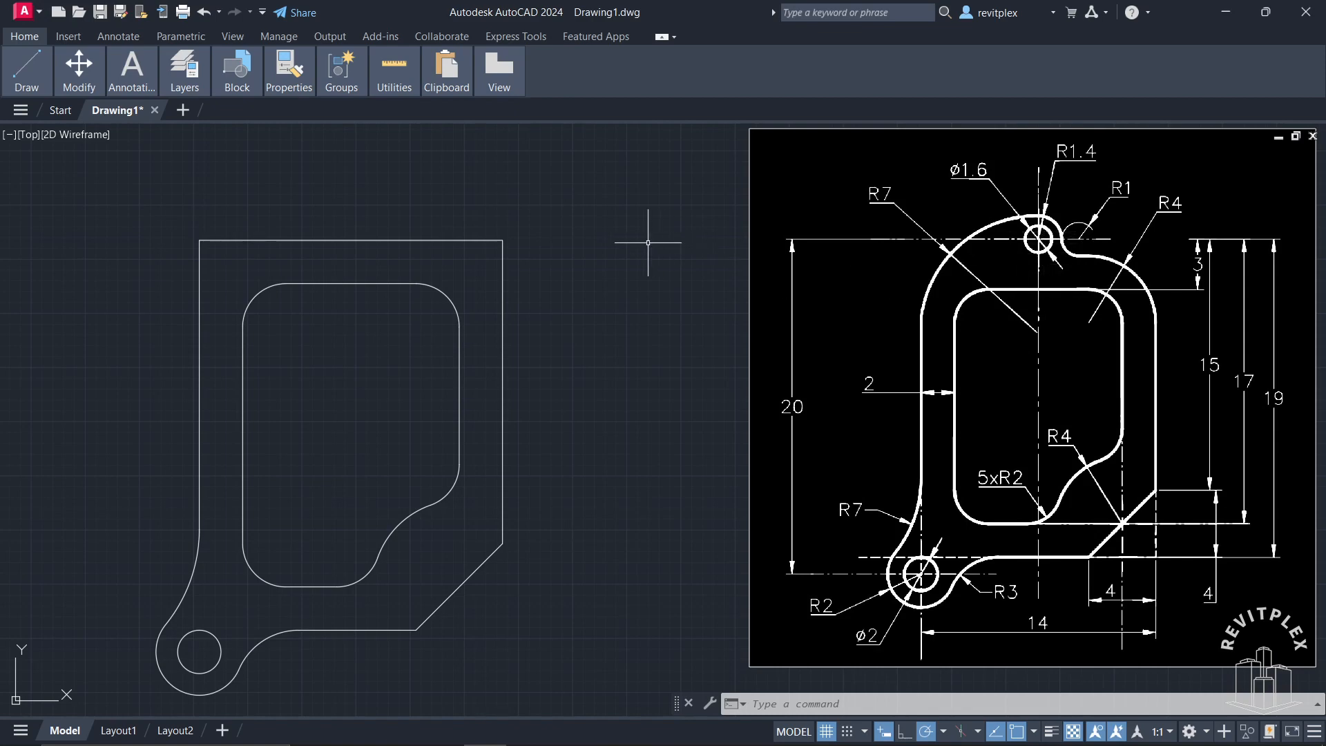
pyautogui.write('l')
pyautogui.press('Return')
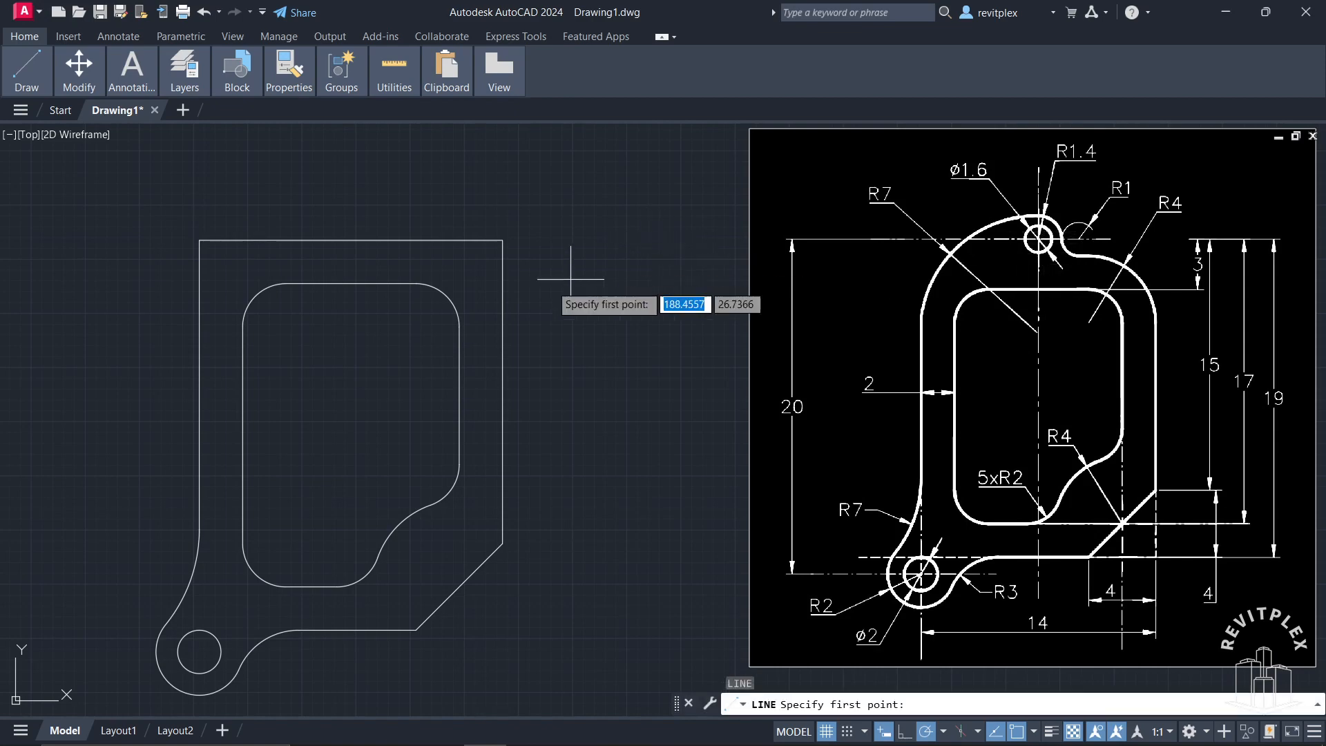
pyautogui.click(351, 283)
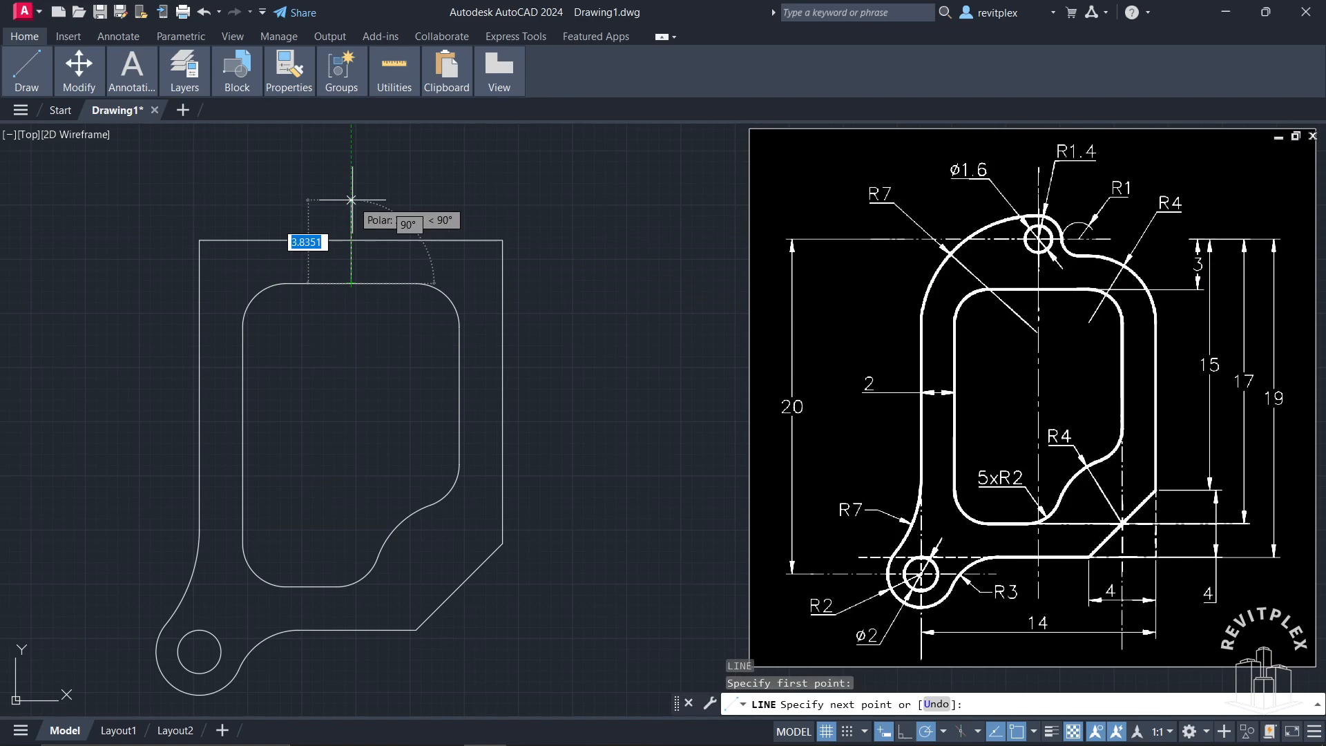
pyautogui.write('3')
pyautogui.press('Return')
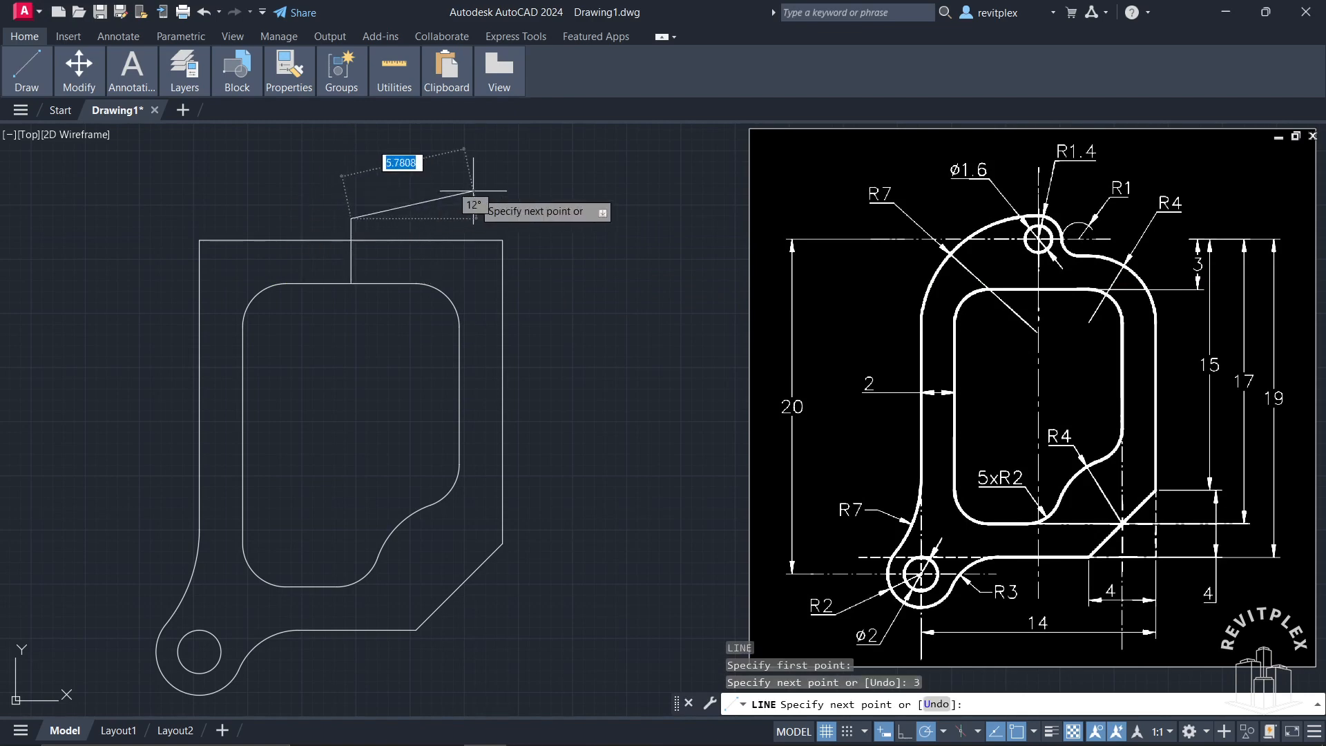
pyautogui.press('Return')
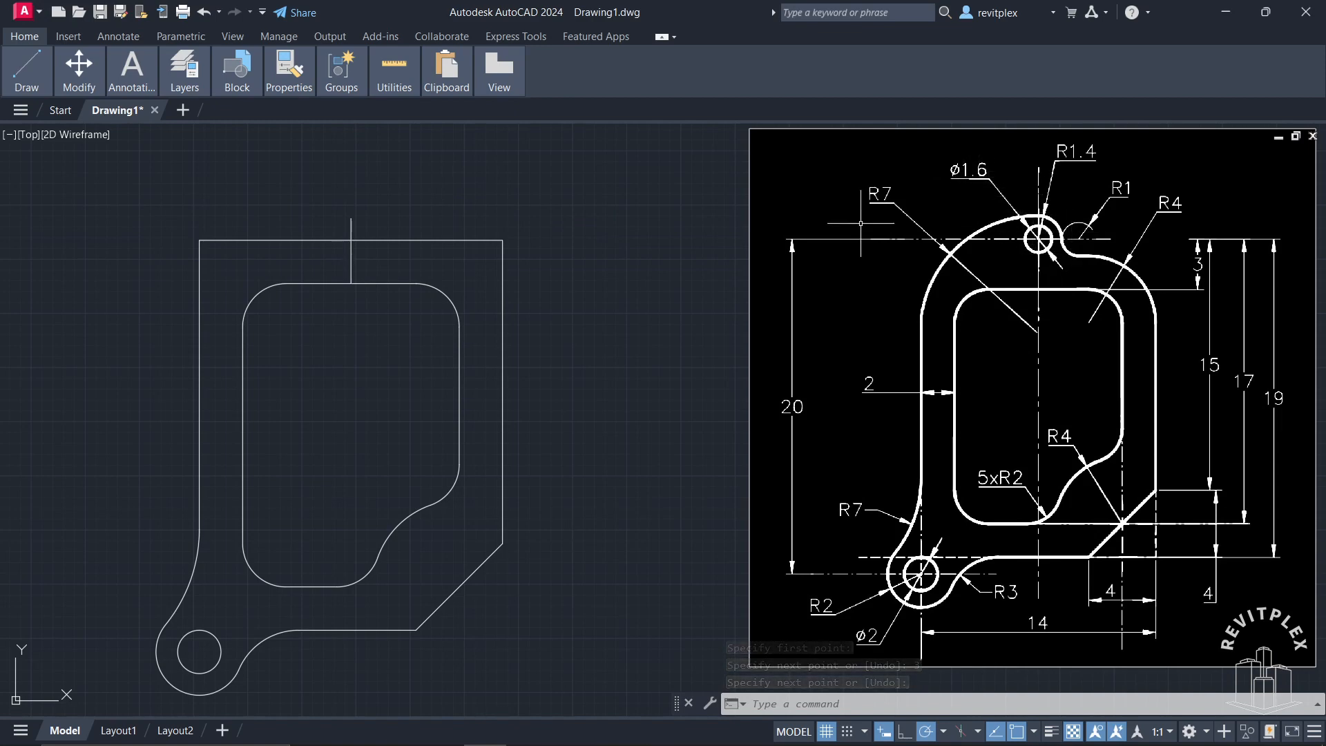
# Step: Draw a circle of diameter 1.6 centred on the upper end of the vertical construction line
pyautogui.press('Return')
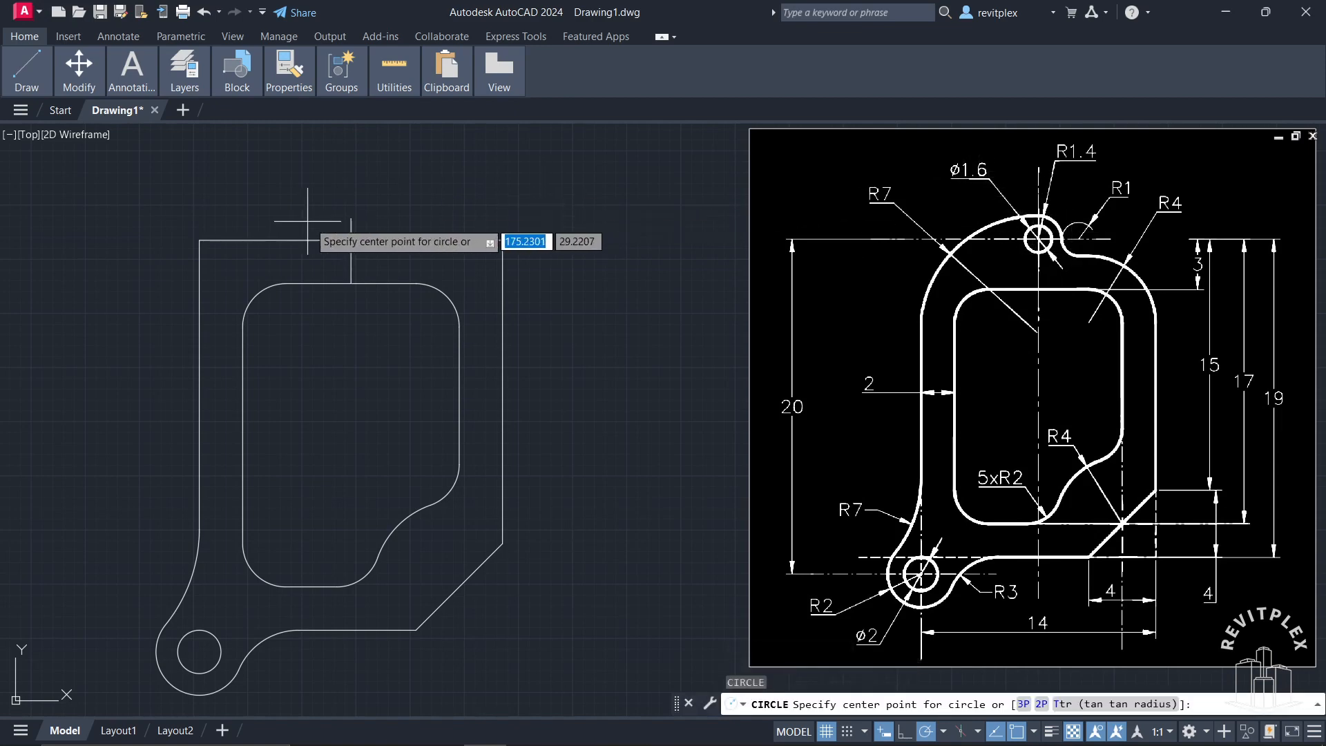
pyautogui.click(350, 218)
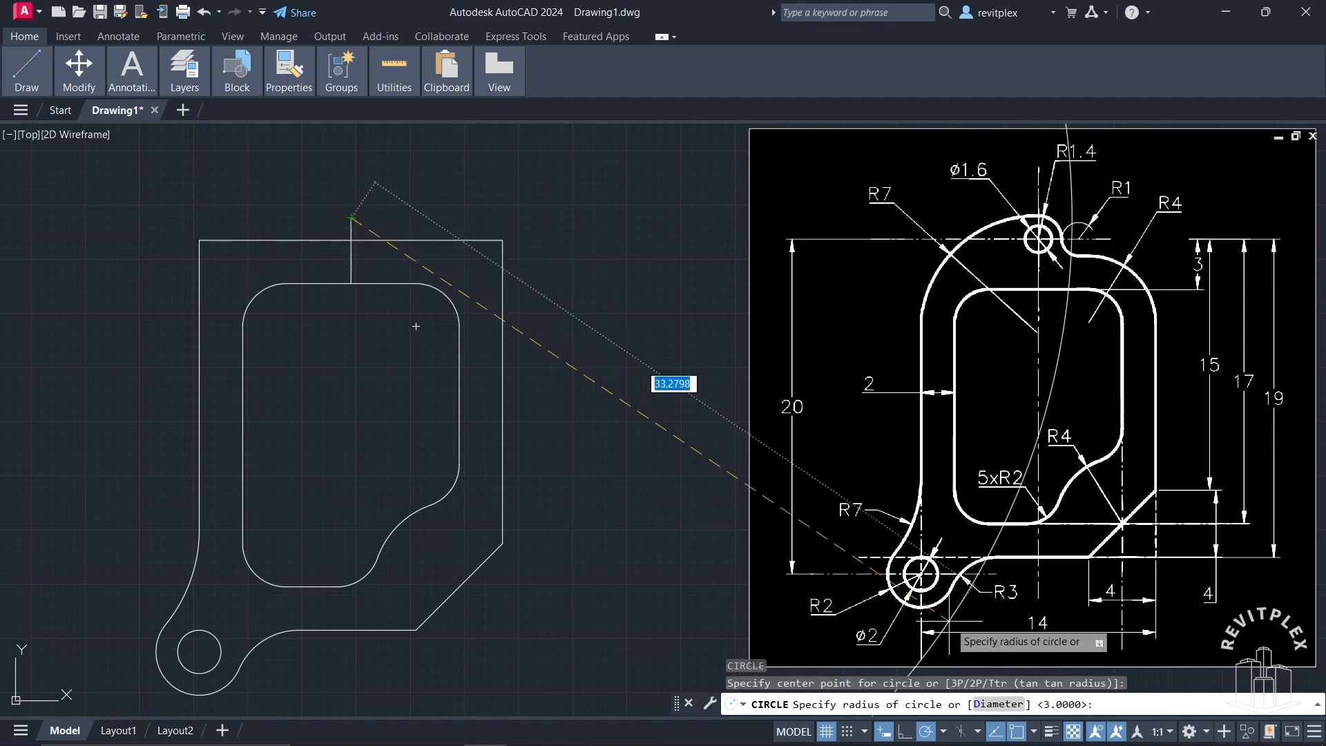
pyautogui.click(985, 710)
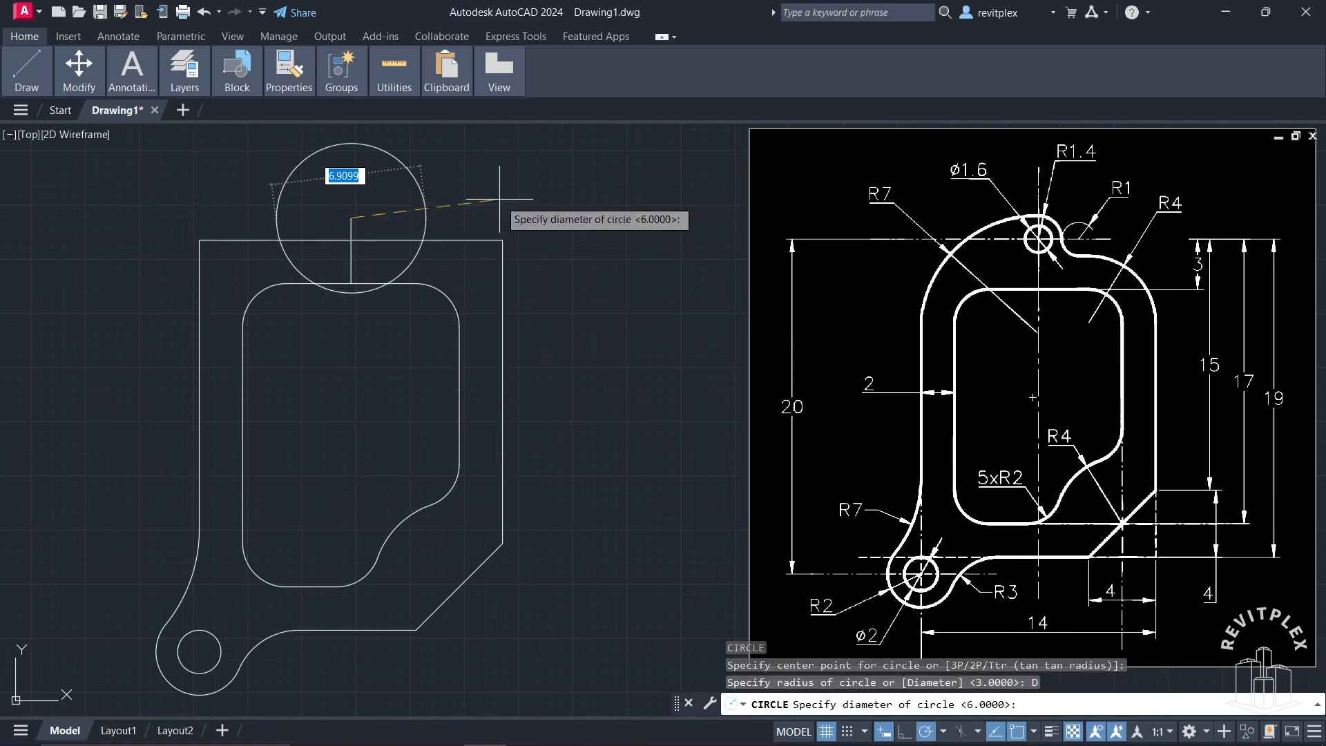
pyautogui.write('1.6')
pyautogui.press('Return')
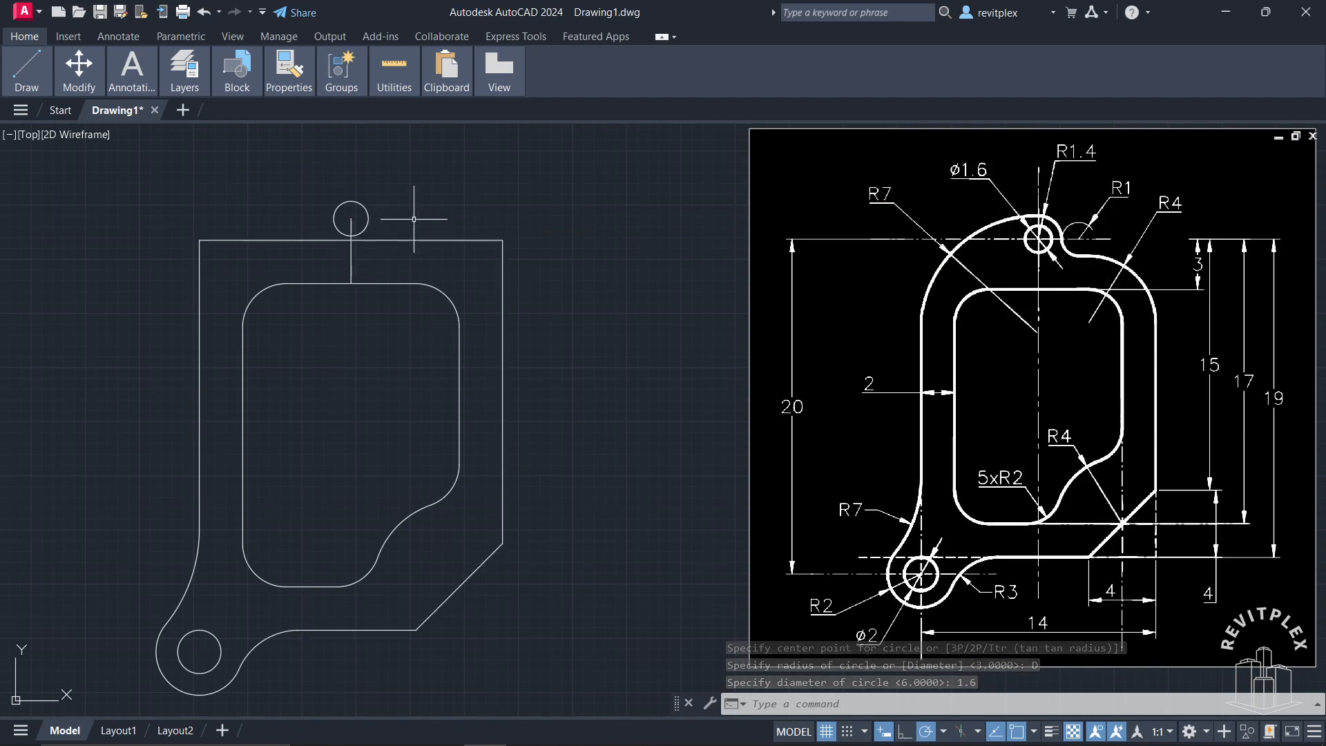
# Step: Draw a circle of radius 1.4 concentric with the 1.6 diameter hole
pyautogui.press('Return')
pyautogui.click(351, 218)
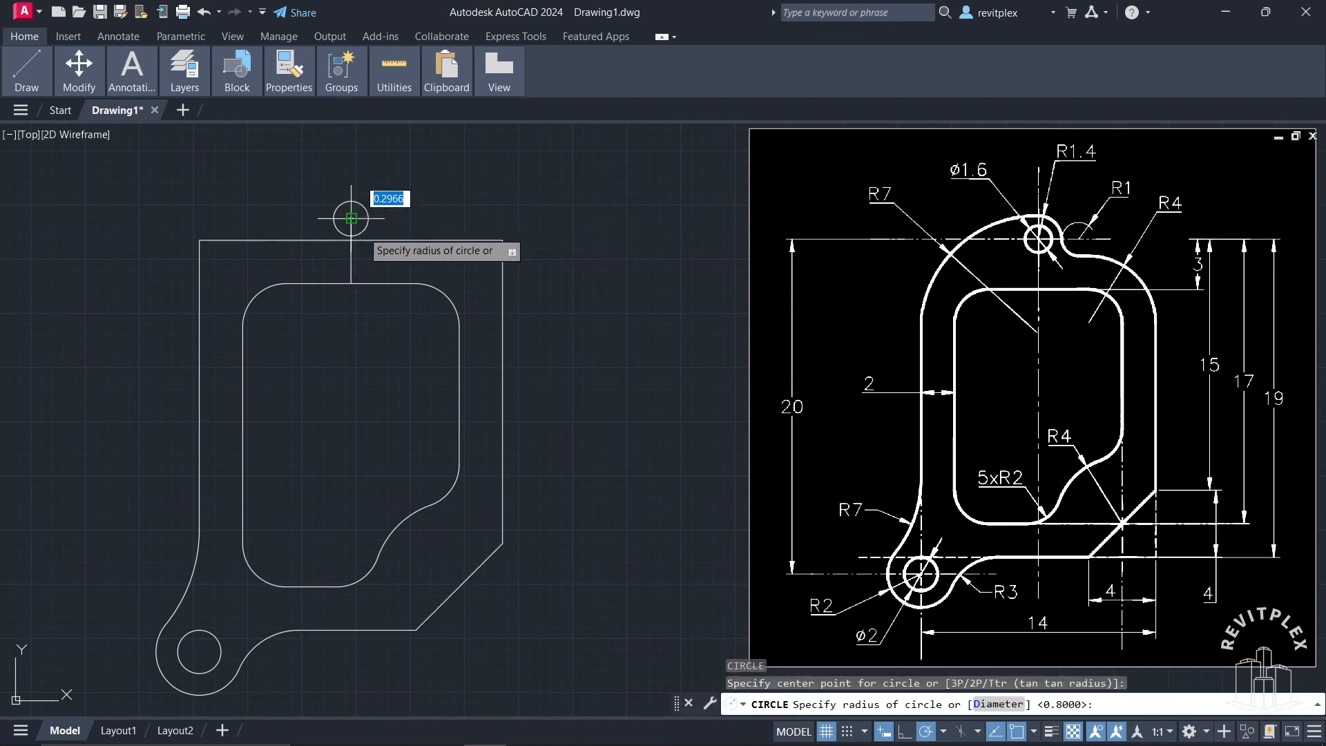
pyautogui.press('Return')
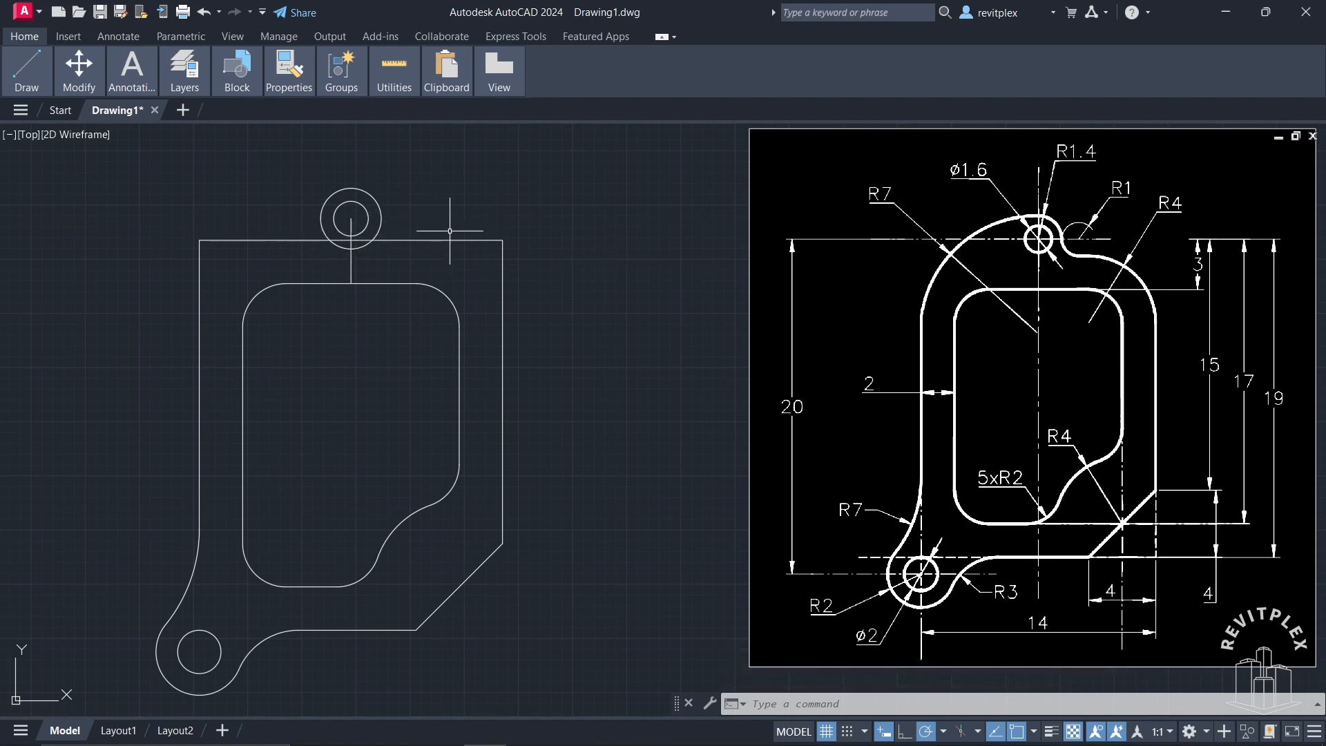
# Step: Draw a circle of radius 7 tangent to the radius 1.4 circle and the outer outline's left side
pyautogui.press('Return')
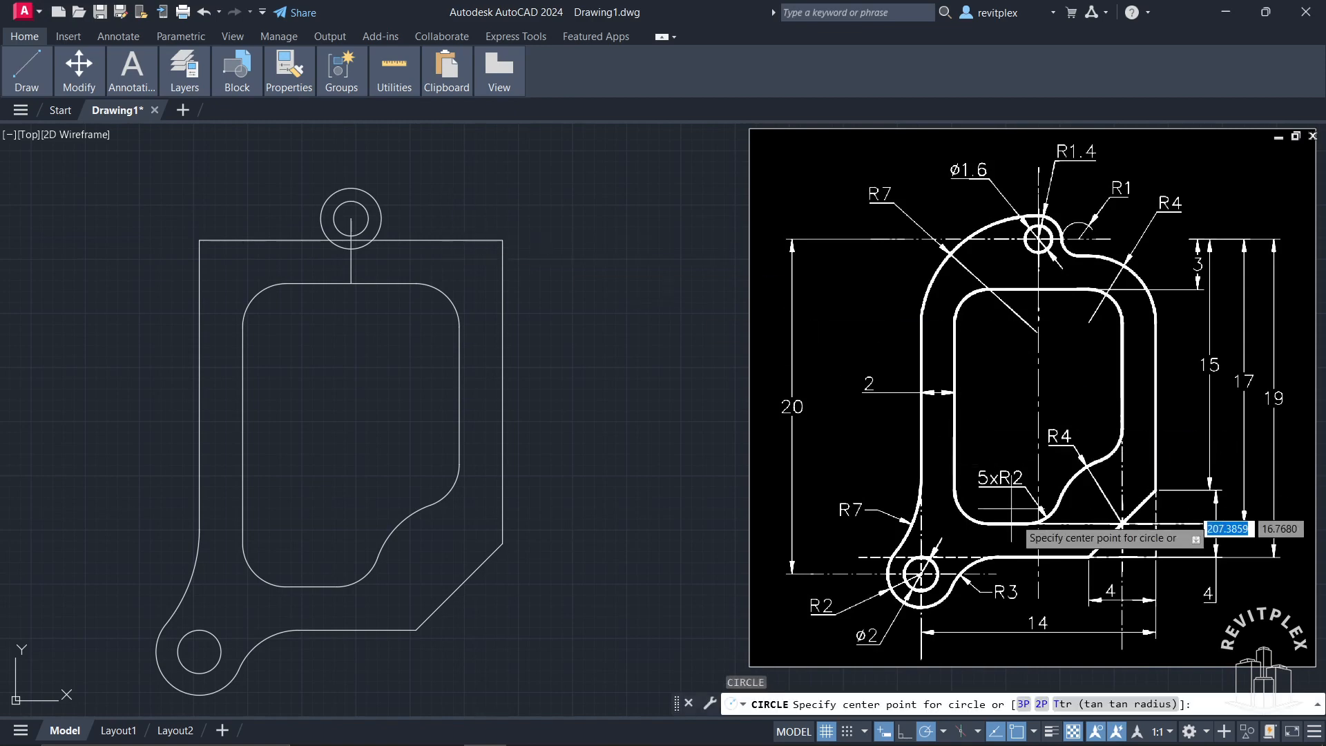
pyautogui.click(1090, 705)
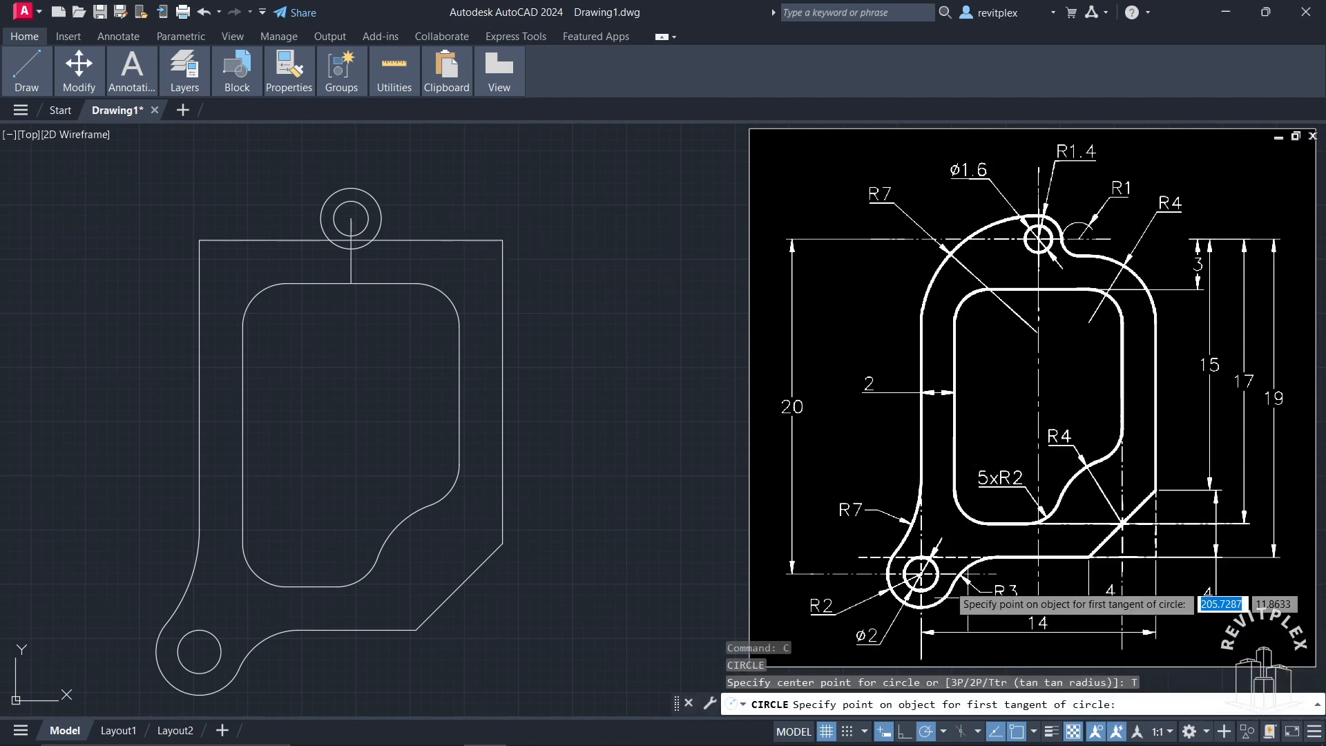
pyautogui.click(328, 194)
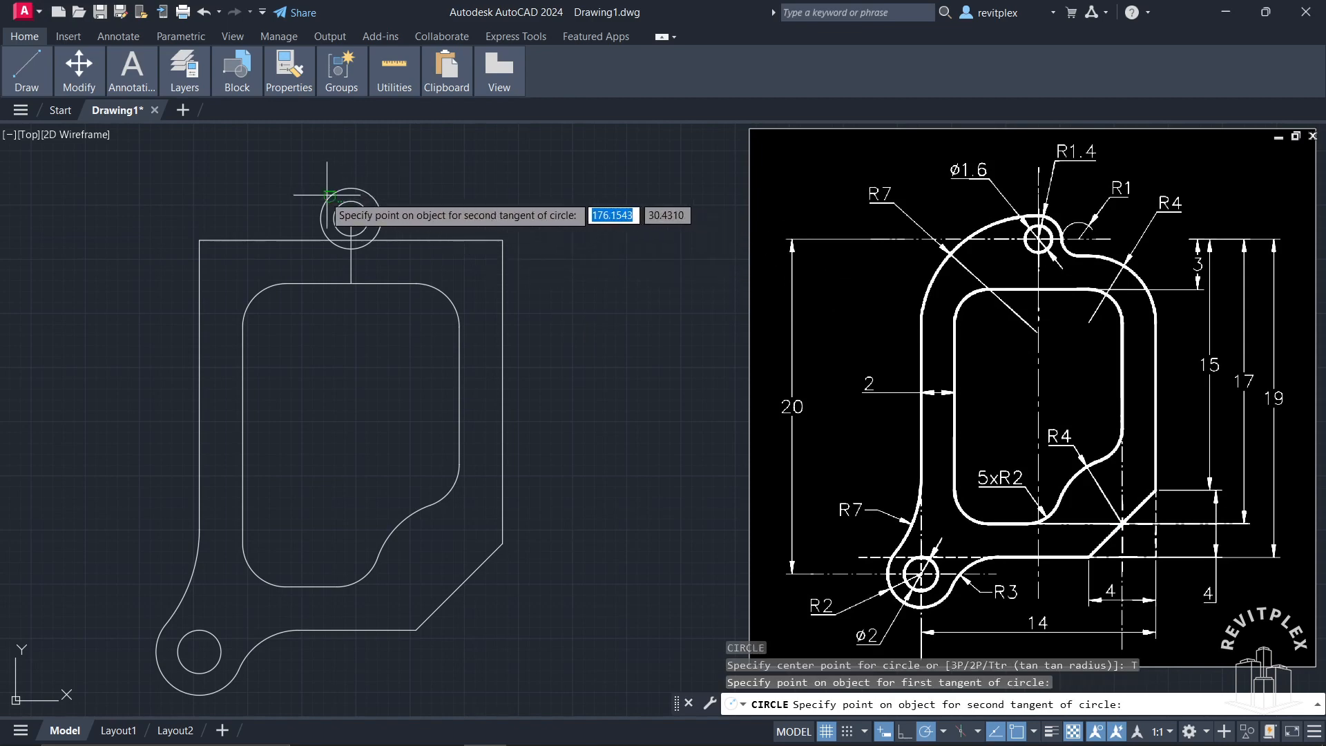
pyautogui.click(207, 297)
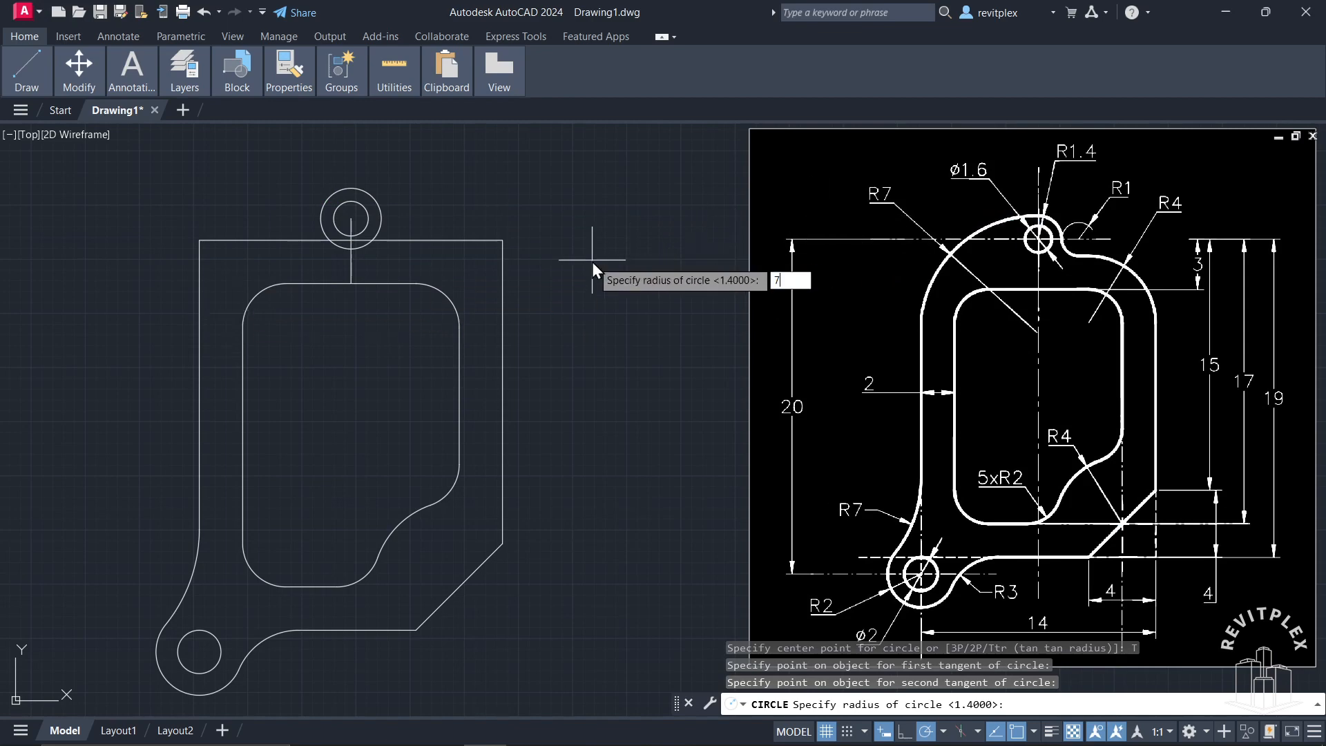
pyautogui.press('Return')
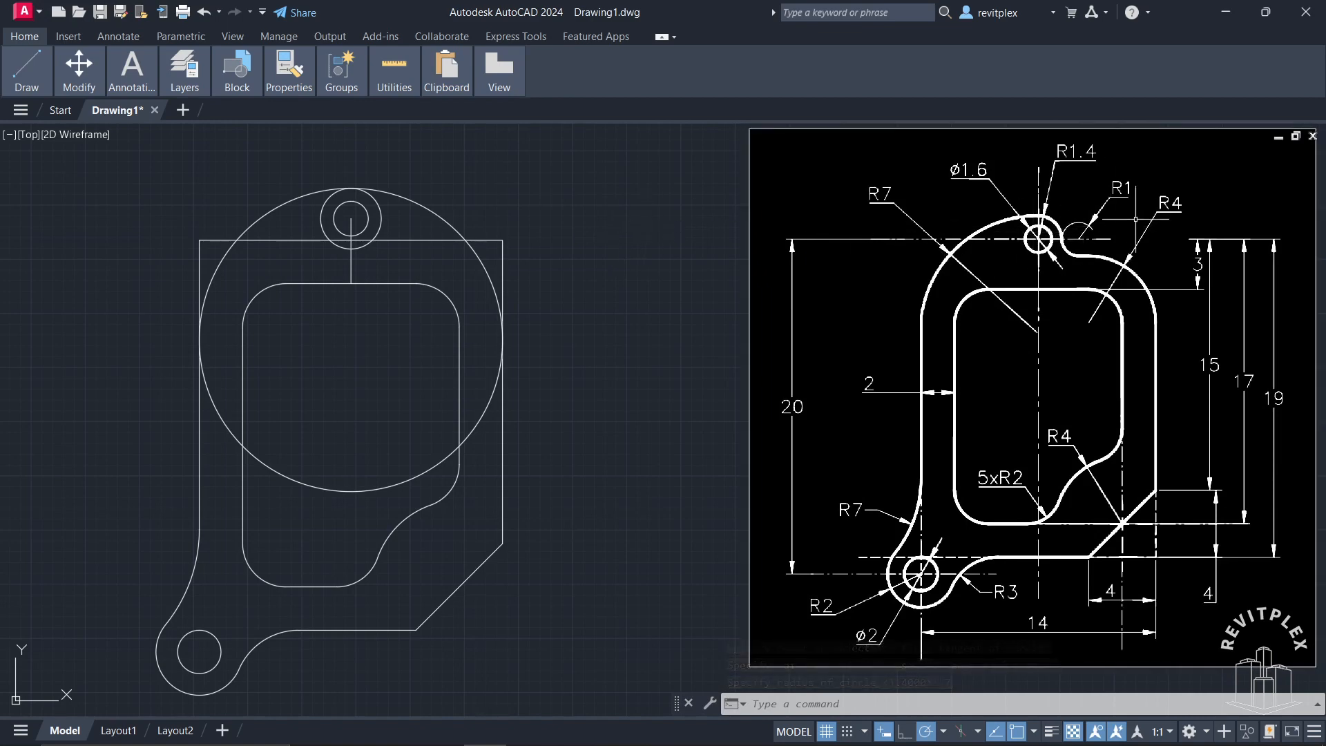
pyautogui.press('Return')
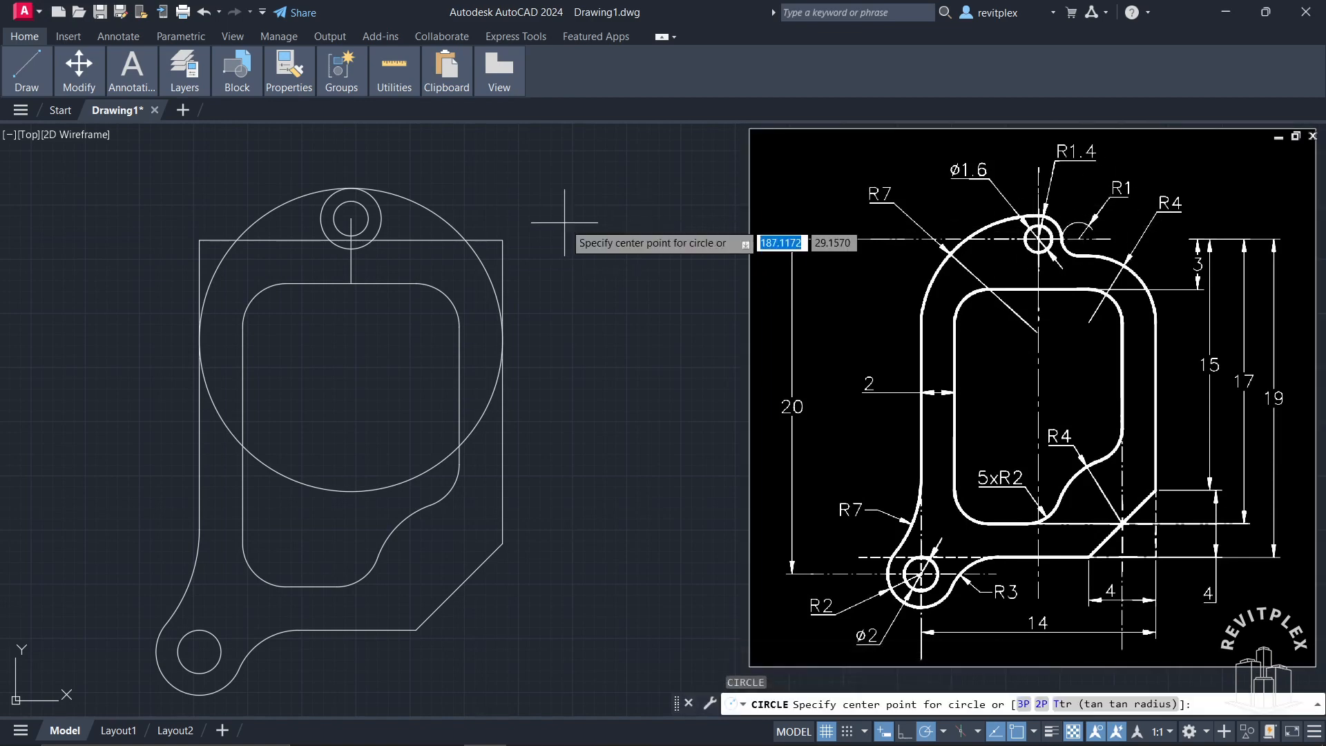
pyautogui.click(382, 219)
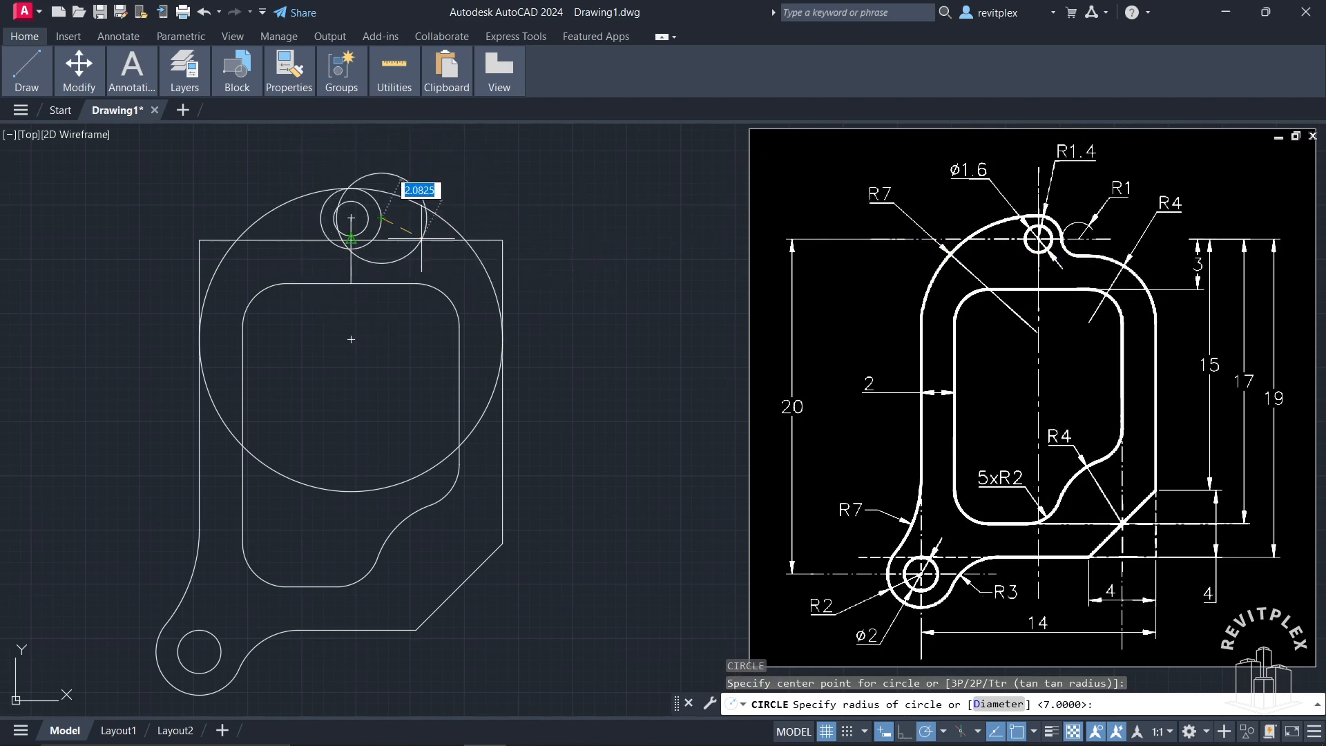
pyautogui.press('Escape')
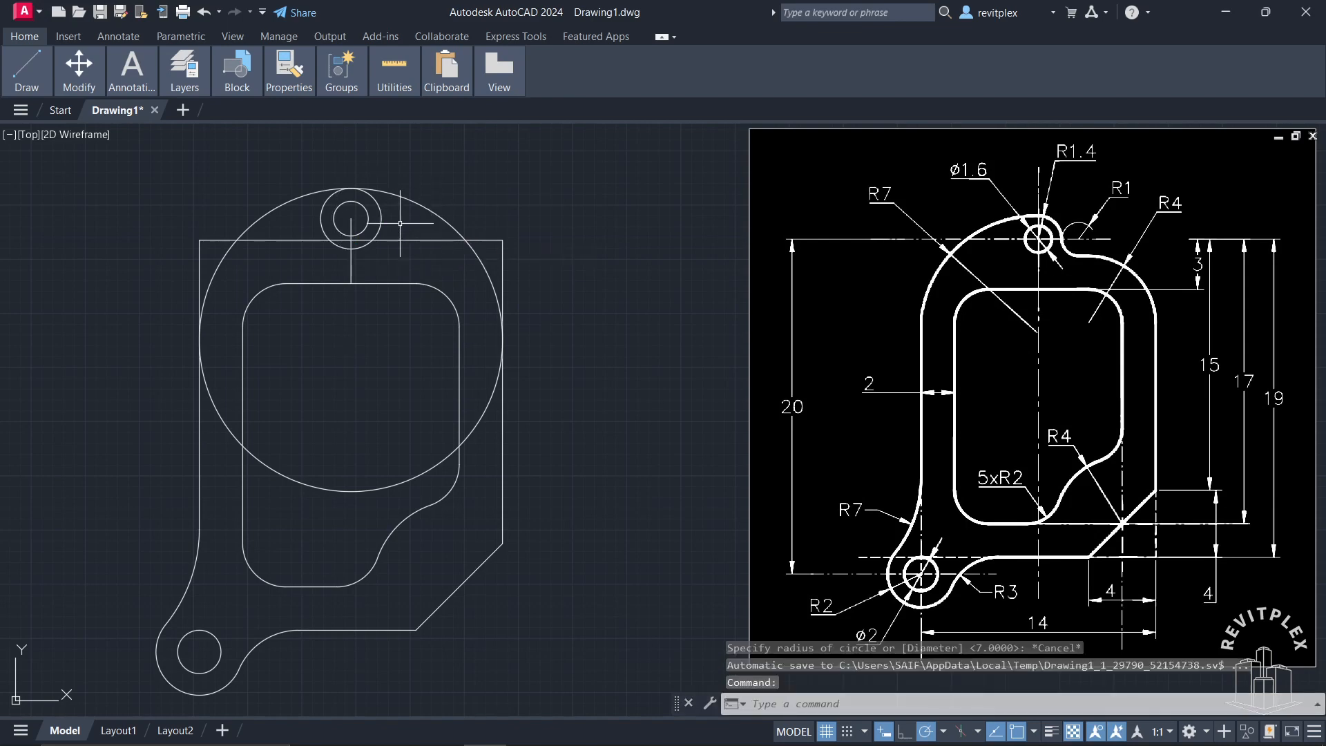
# Step: Draw a circle of radius 1 tangent to the radius 1.4 circle and the outer outline's top edge
pyautogui.press('Return')
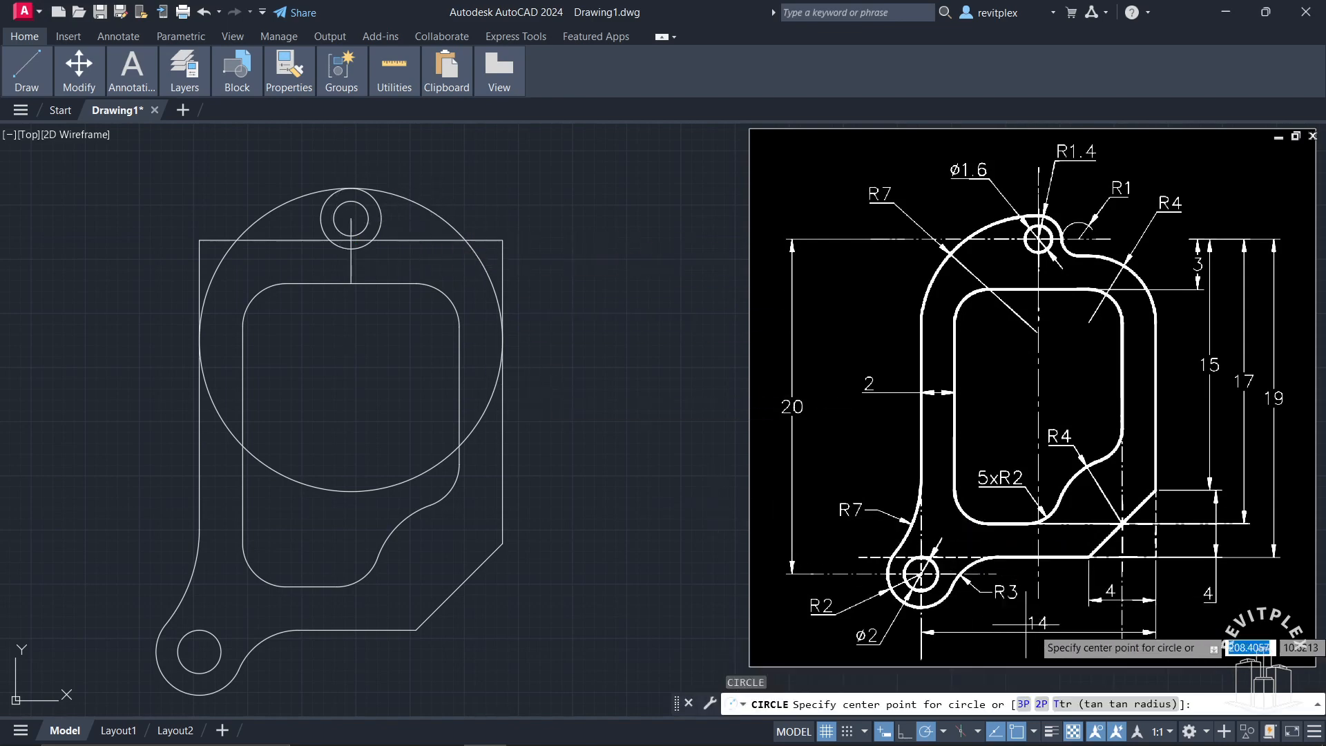
pyautogui.write('T')
pyautogui.press('Return')
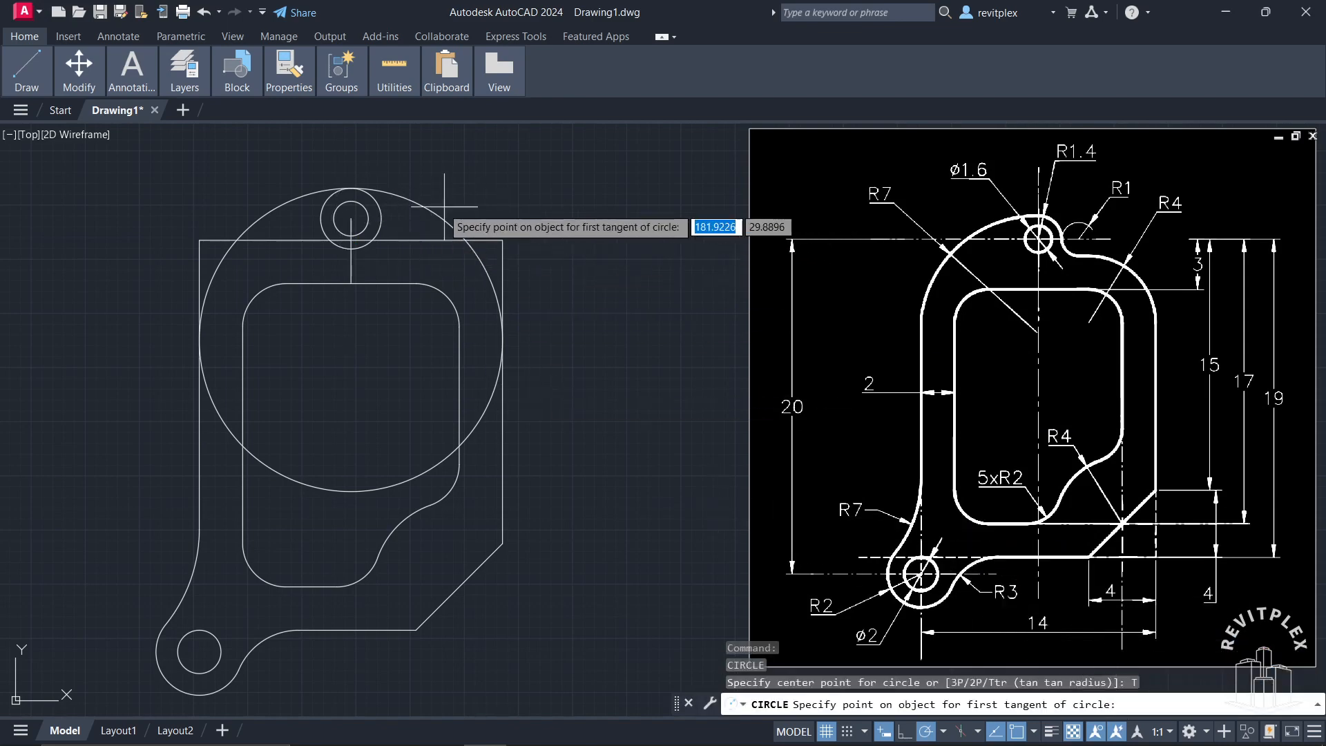
pyautogui.click(381, 215)
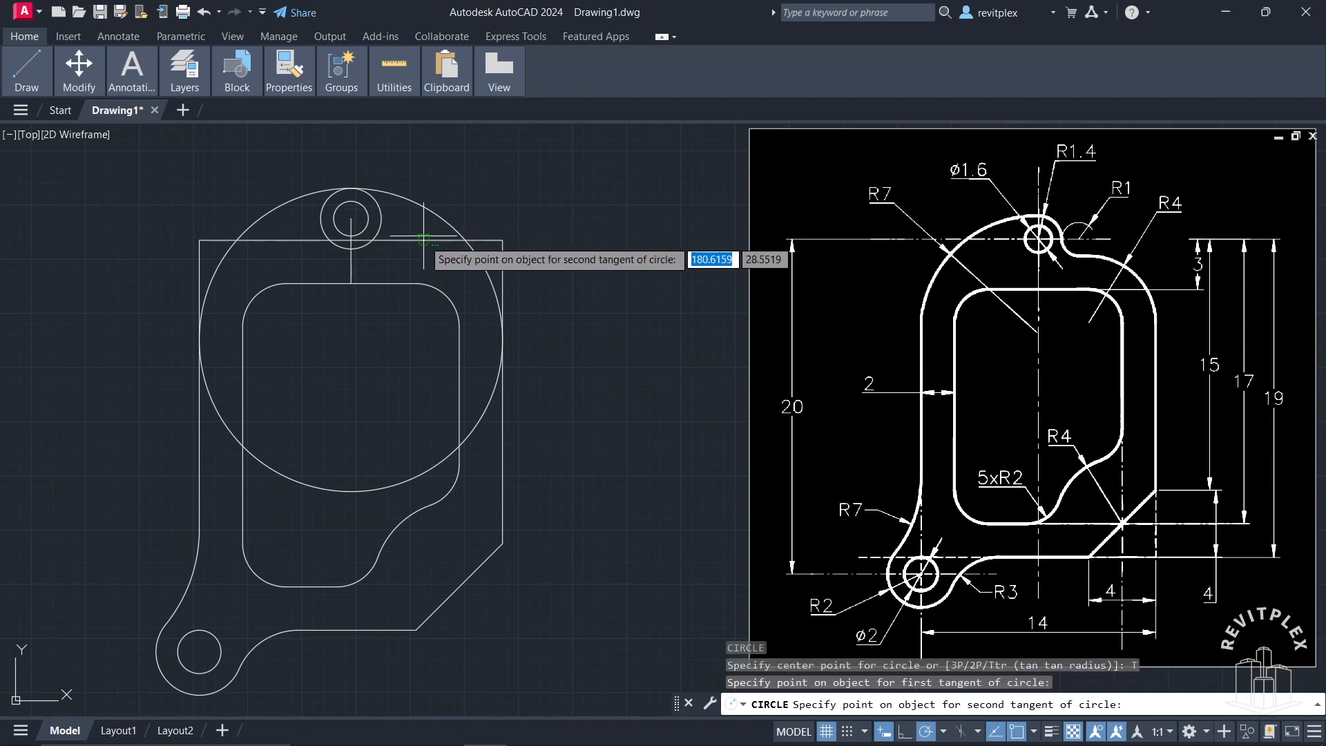
pyautogui.click(424, 240)
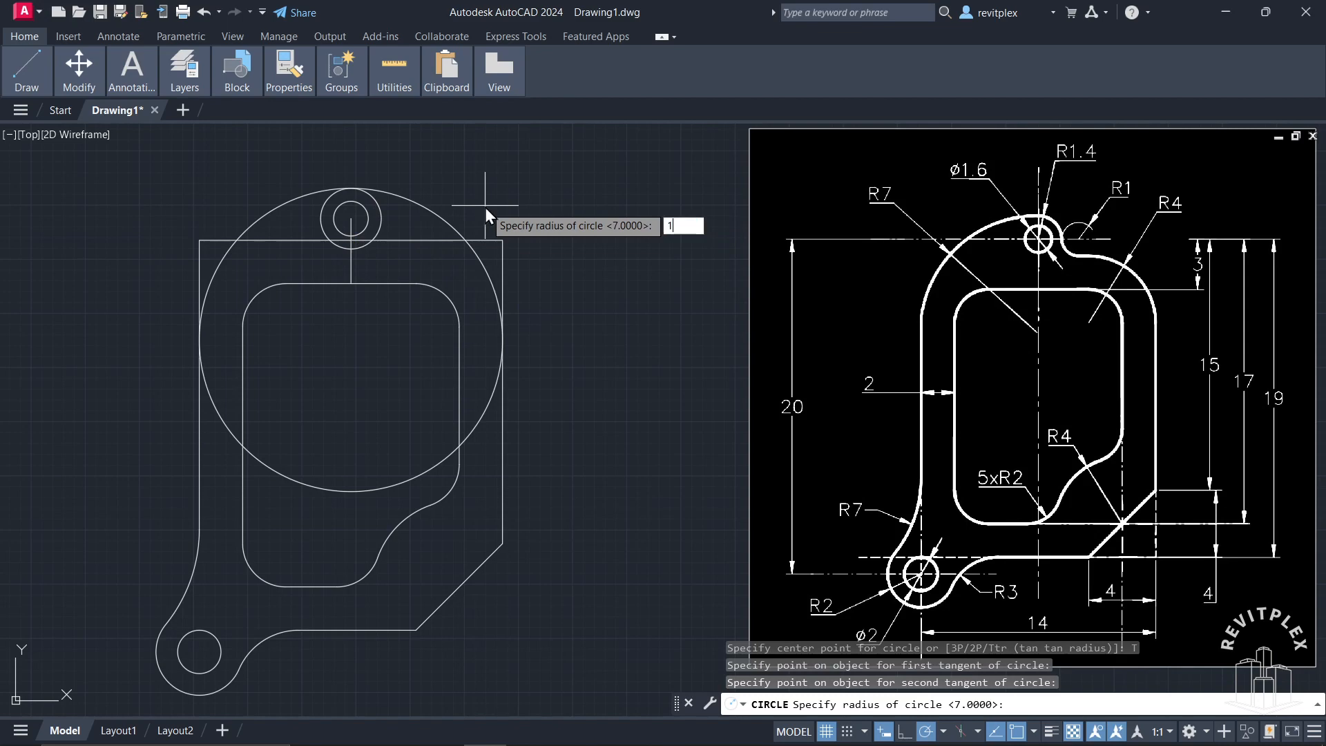
pyautogui.press('Return')
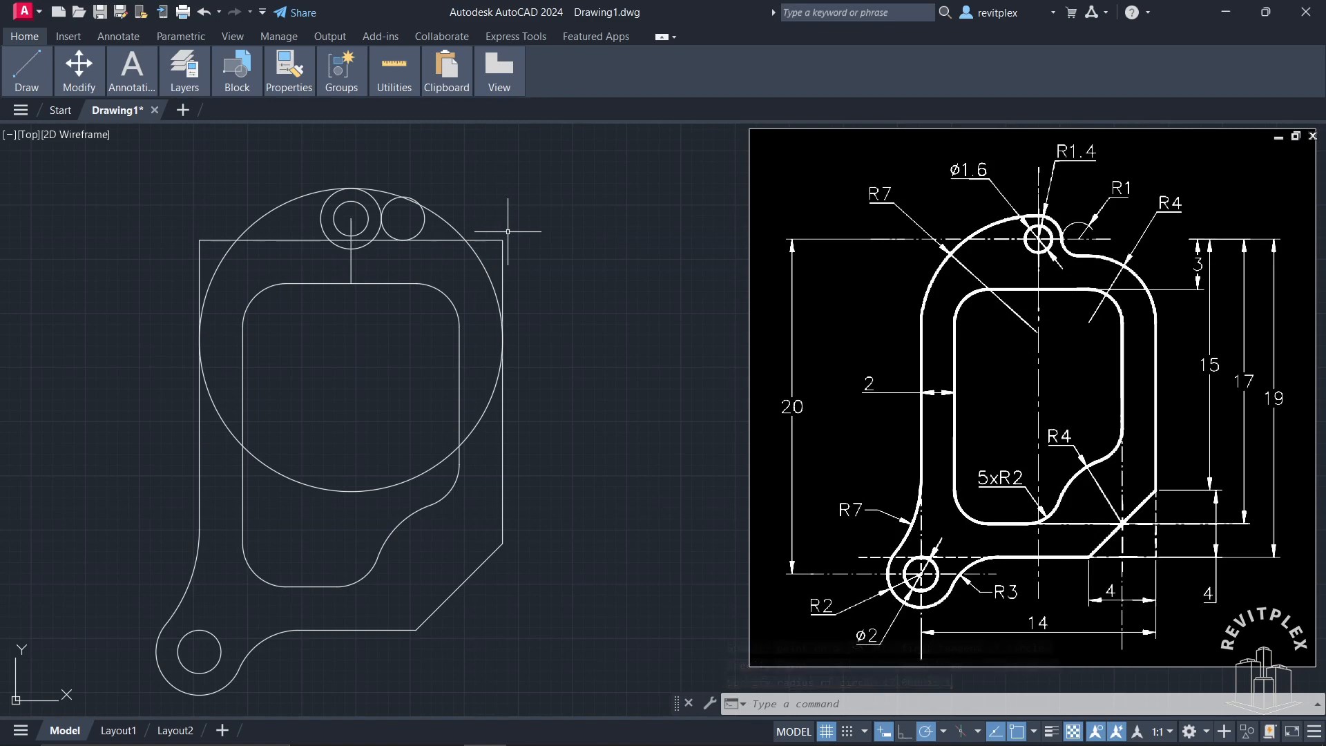
# Step: Trim the radius 7, 1.4 and 1 circles, the surplus outer edges and the construction line to form the upper lug outline
pyautogui.write('f')
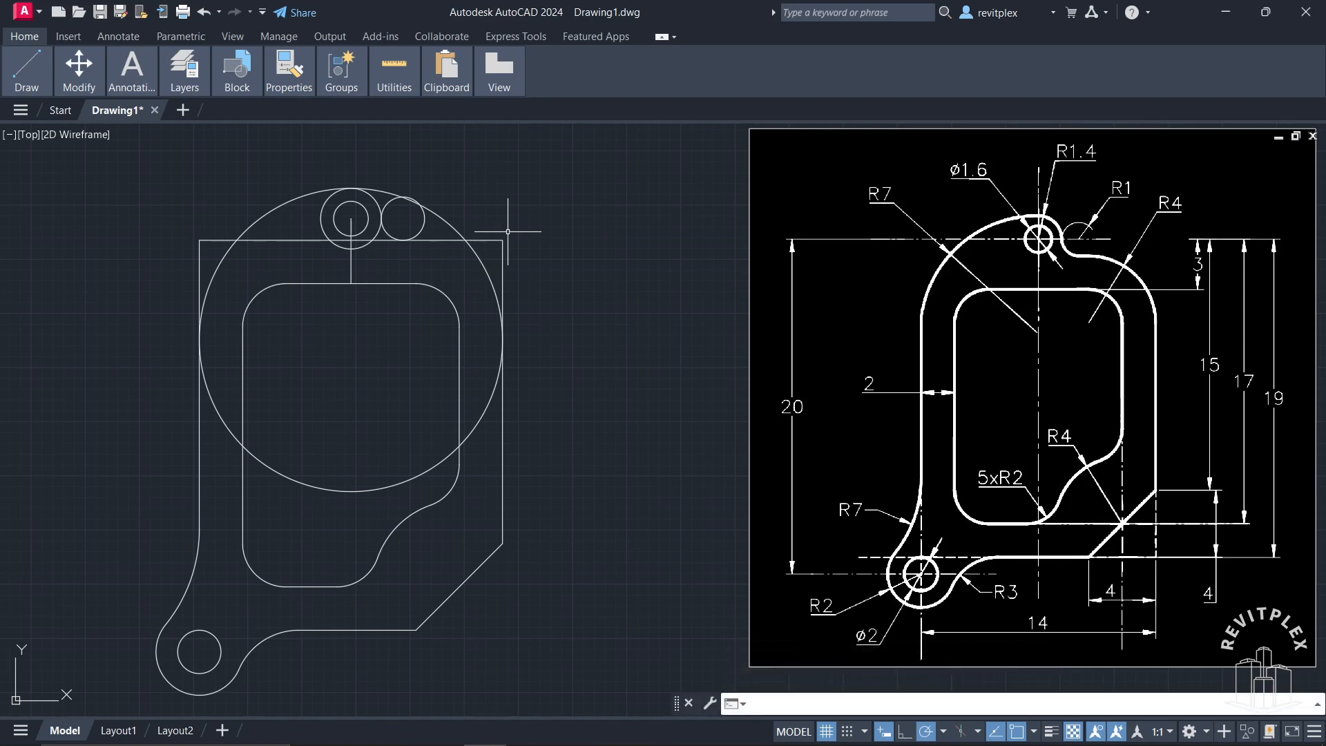
pyautogui.write('tr')
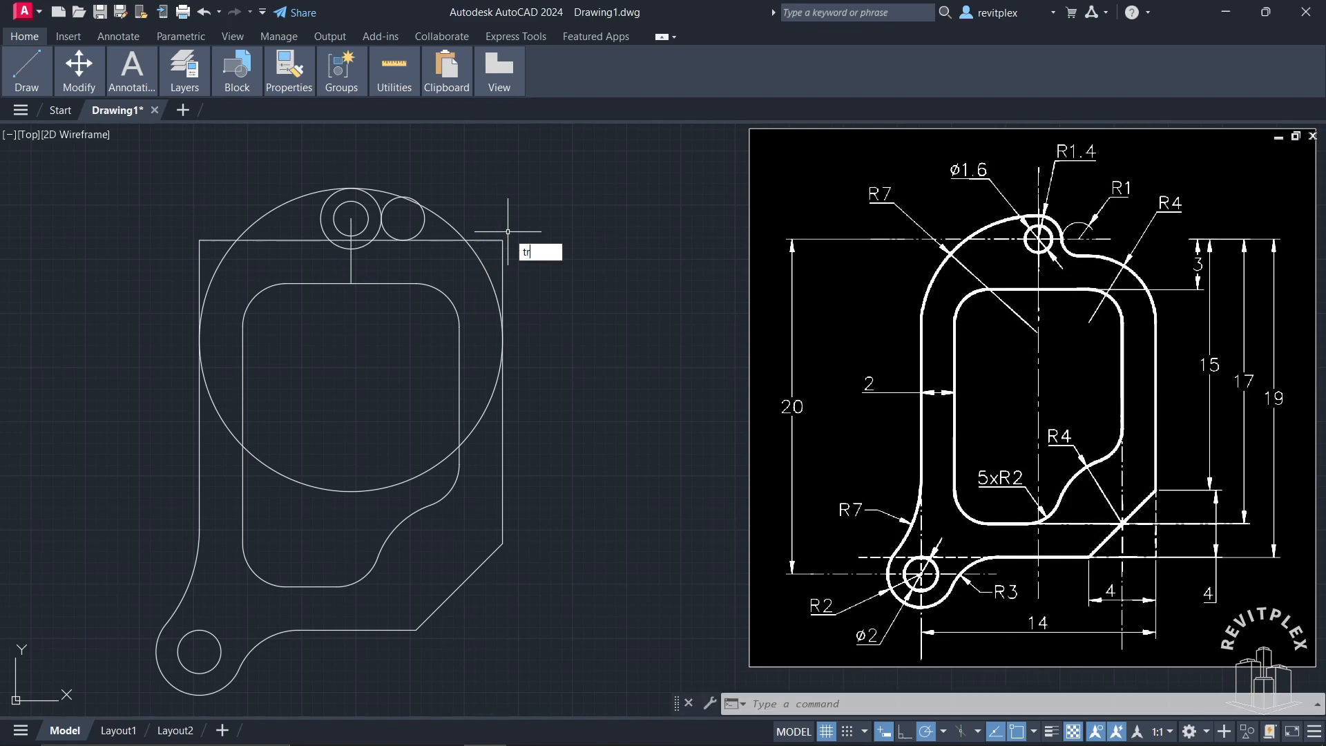
pyautogui.press('Return')
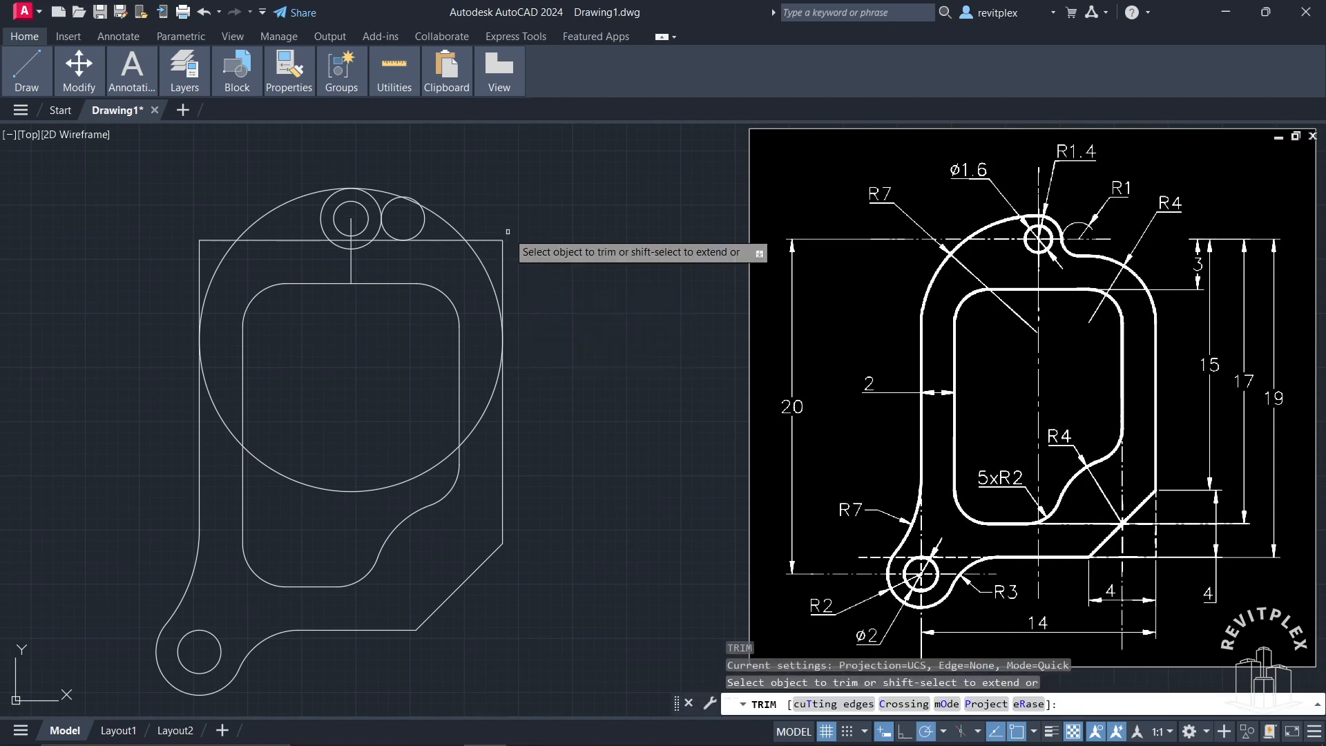
pyautogui.click(206, 240)
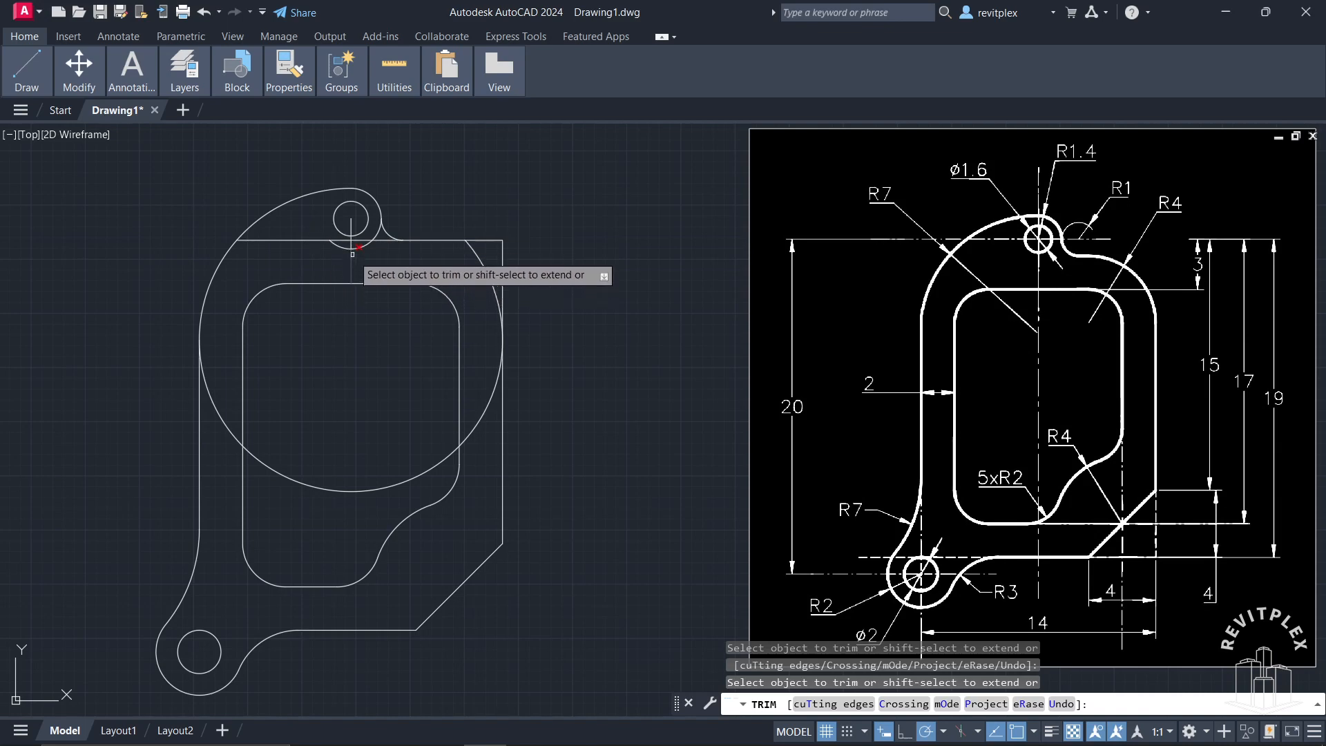
pyautogui.click(341, 247)
pyautogui.click(314, 240)
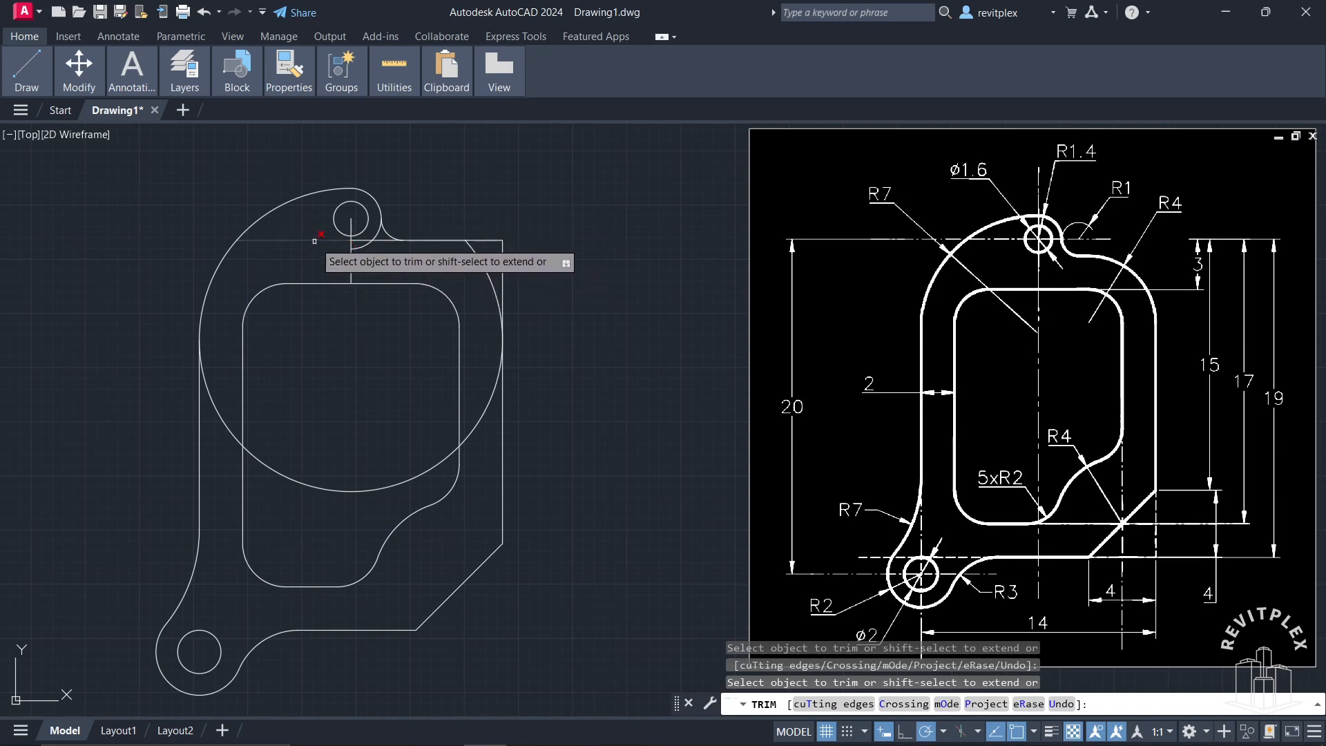
pyautogui.click(342, 250)
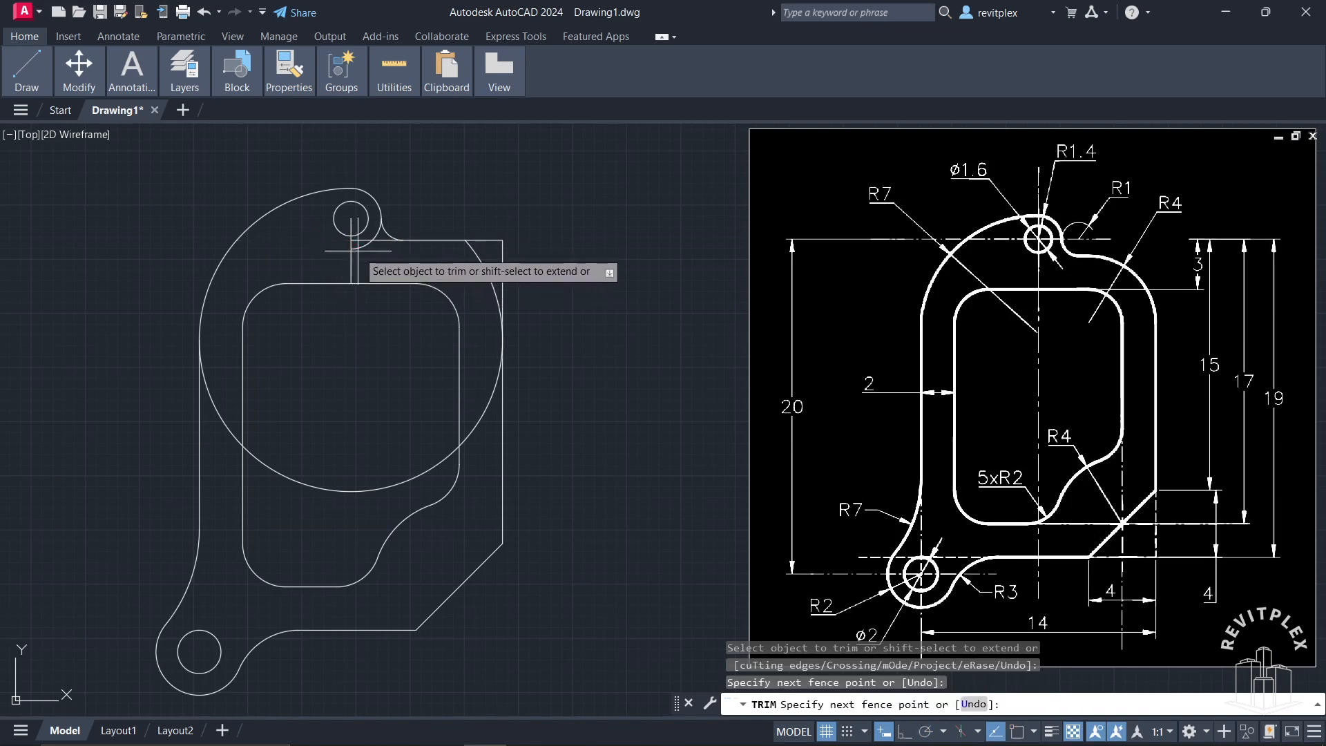
pyautogui.press('Return')
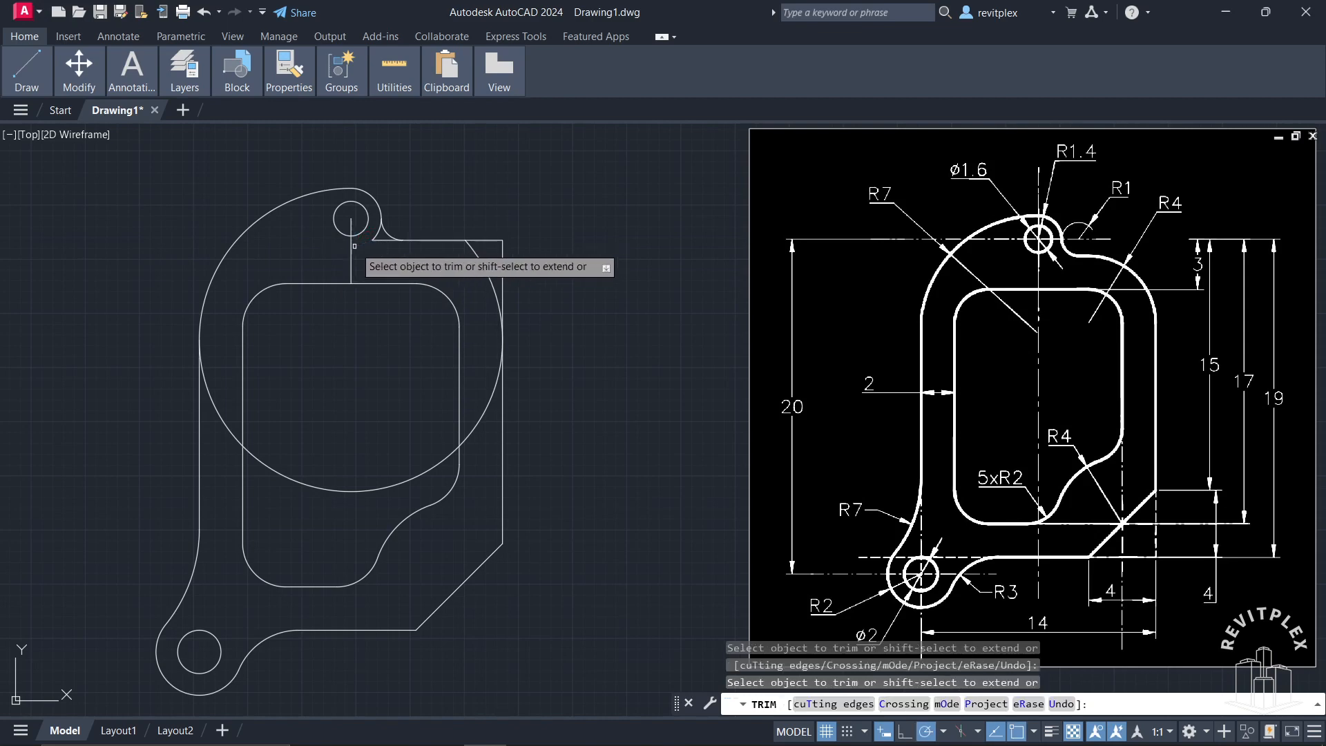
pyautogui.click(351, 227)
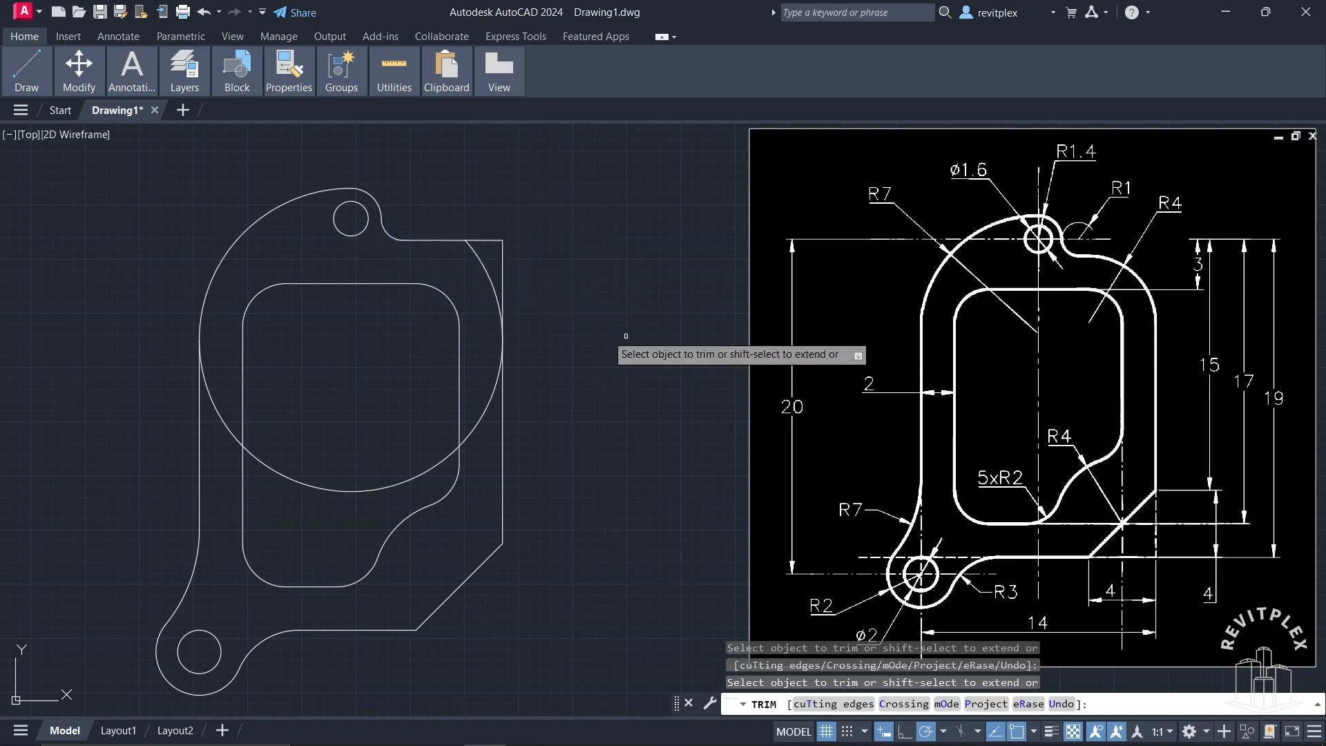
pyautogui.click(487, 275)
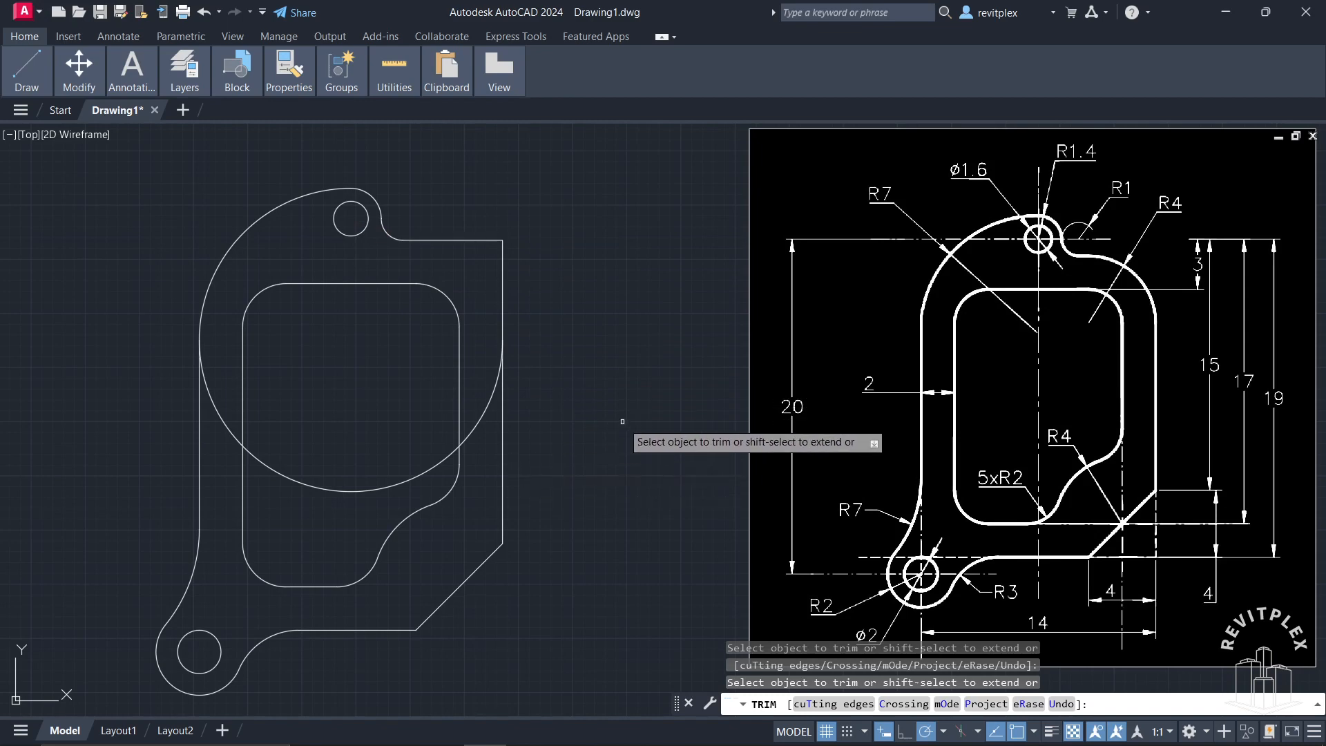
pyautogui.press('Escape')
# Step: Trim the radius 7 arc below its tangent point on the left side and delete the leftover arc crossing the inner opening
pyautogui.click(362, 492)
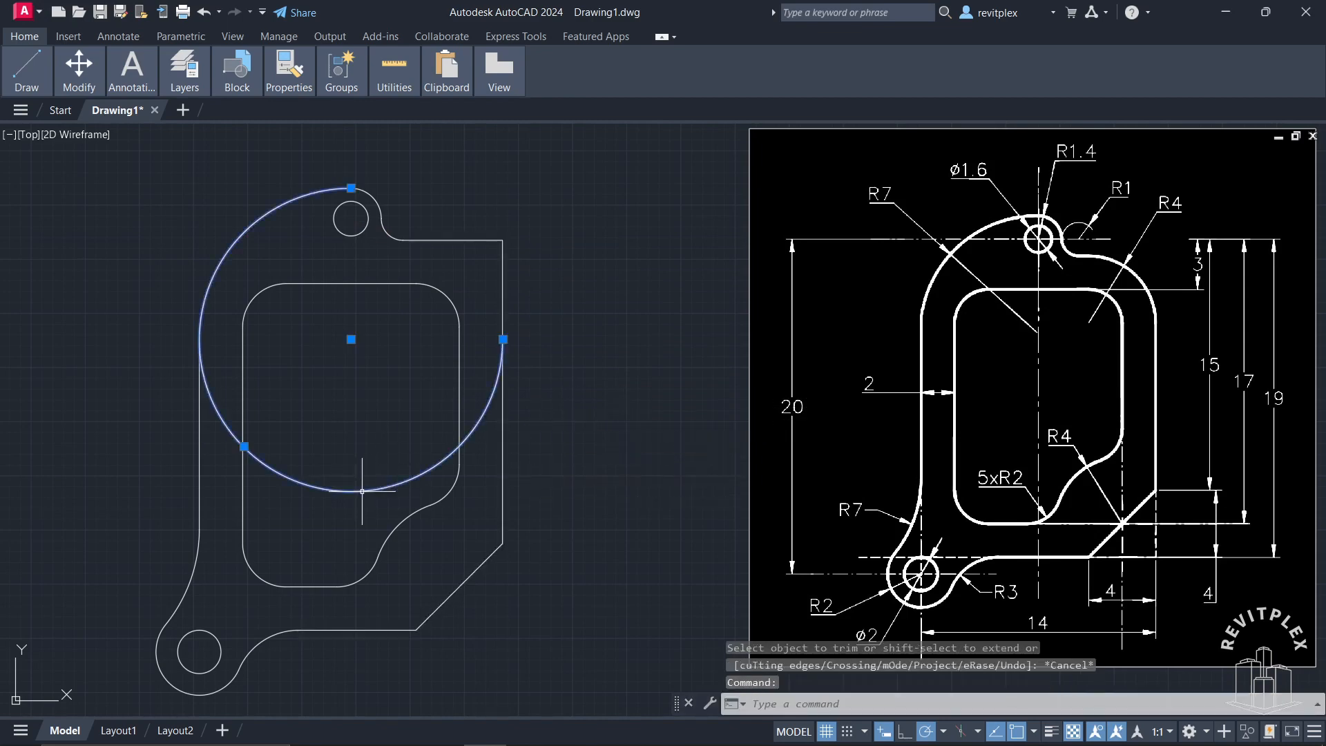
pyautogui.press('Escape')
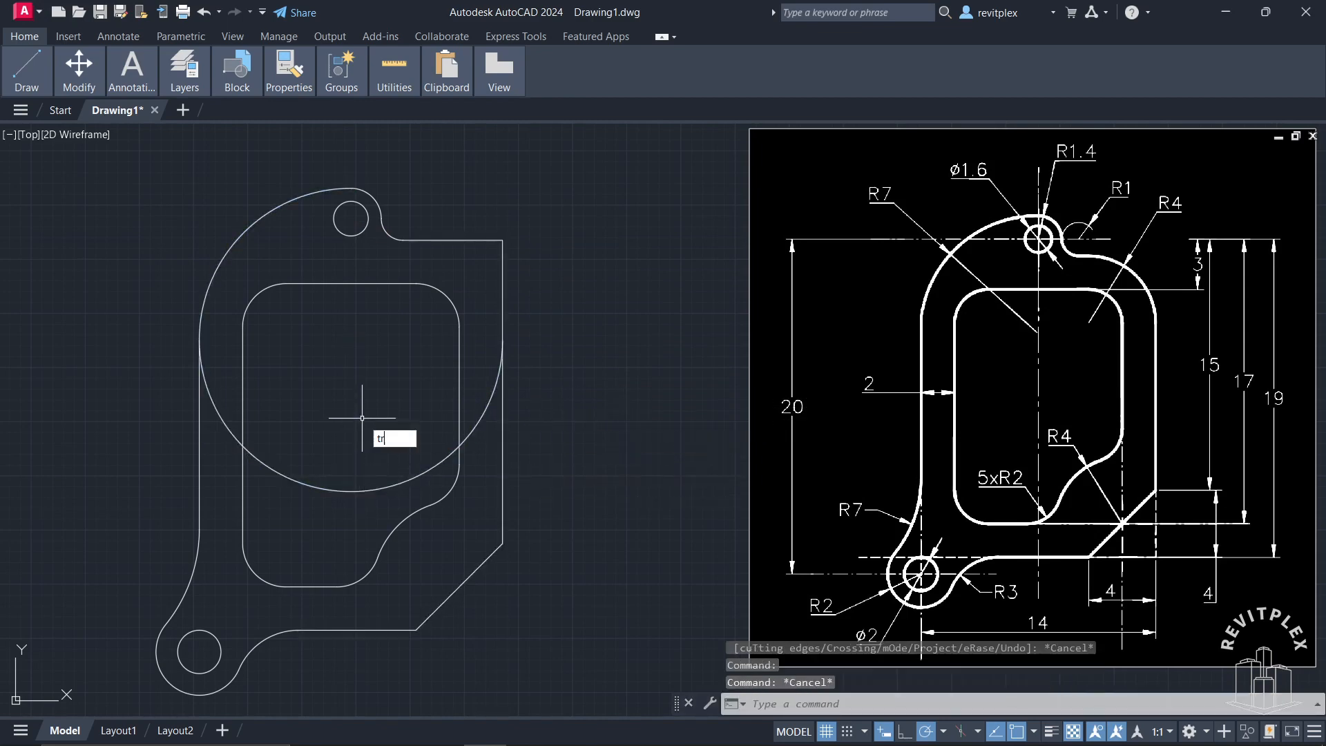
pyautogui.write('tr')
pyautogui.press('Return')
pyautogui.click(219, 404)
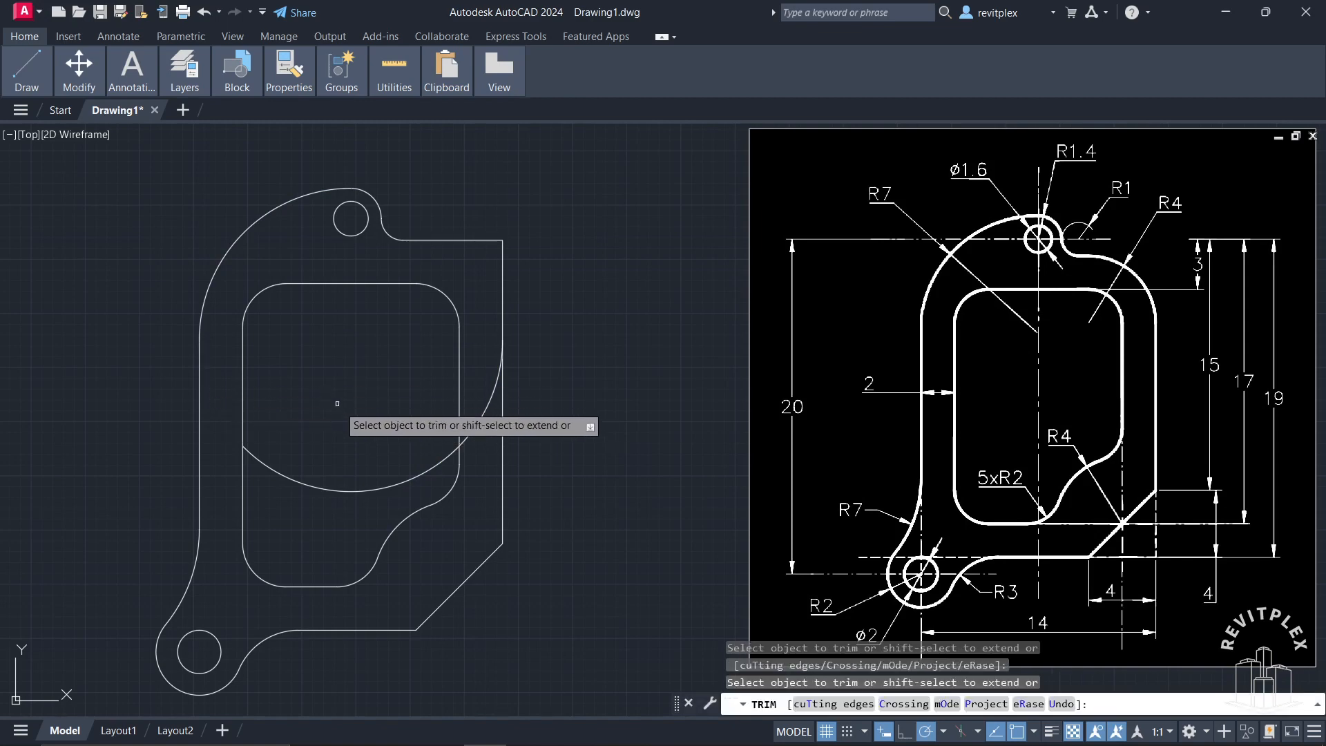
pyautogui.press('Escape')
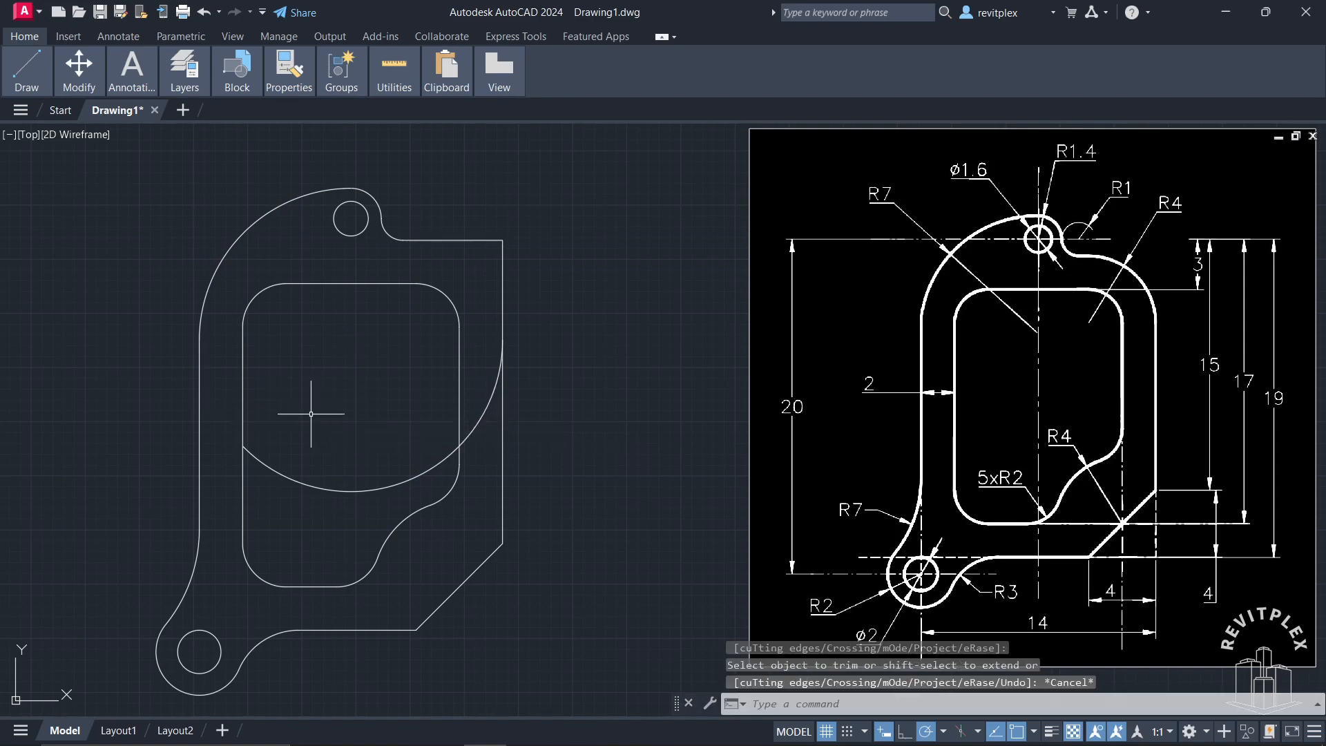
pyautogui.click(318, 490)
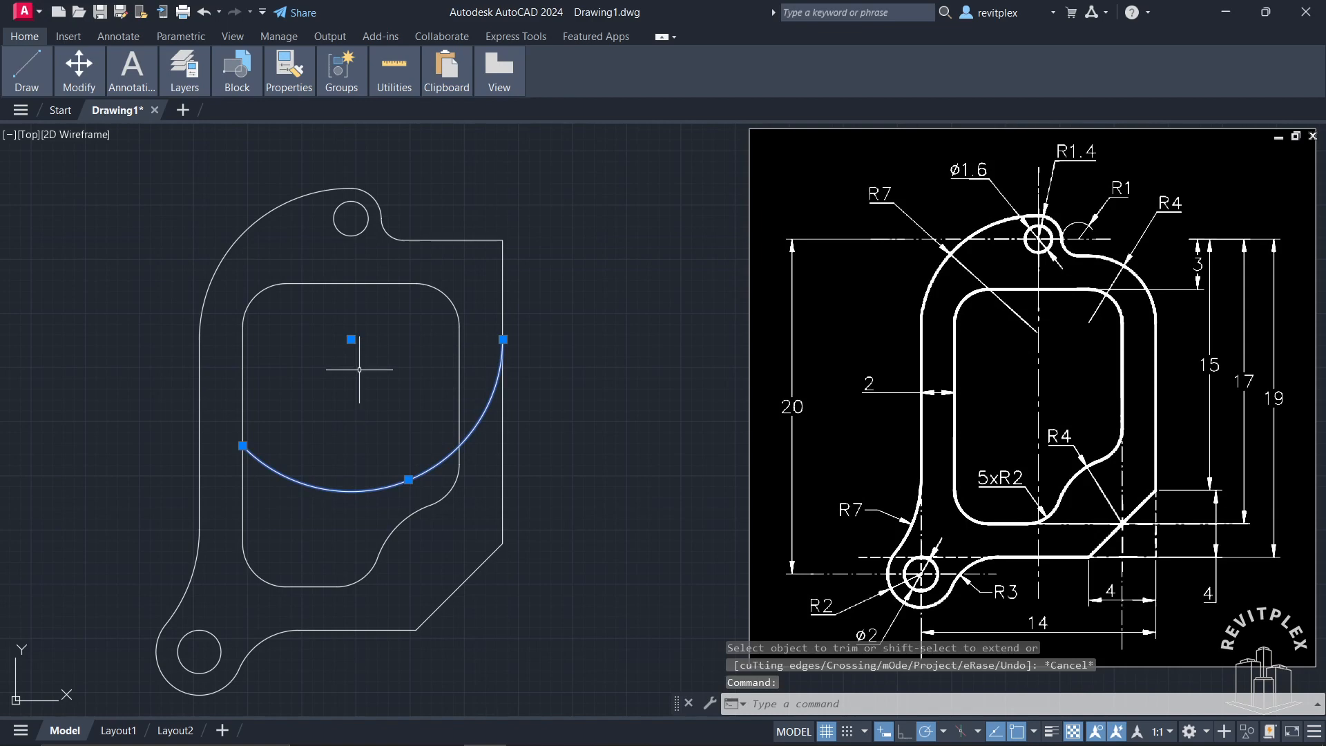
pyautogui.press('Delete')
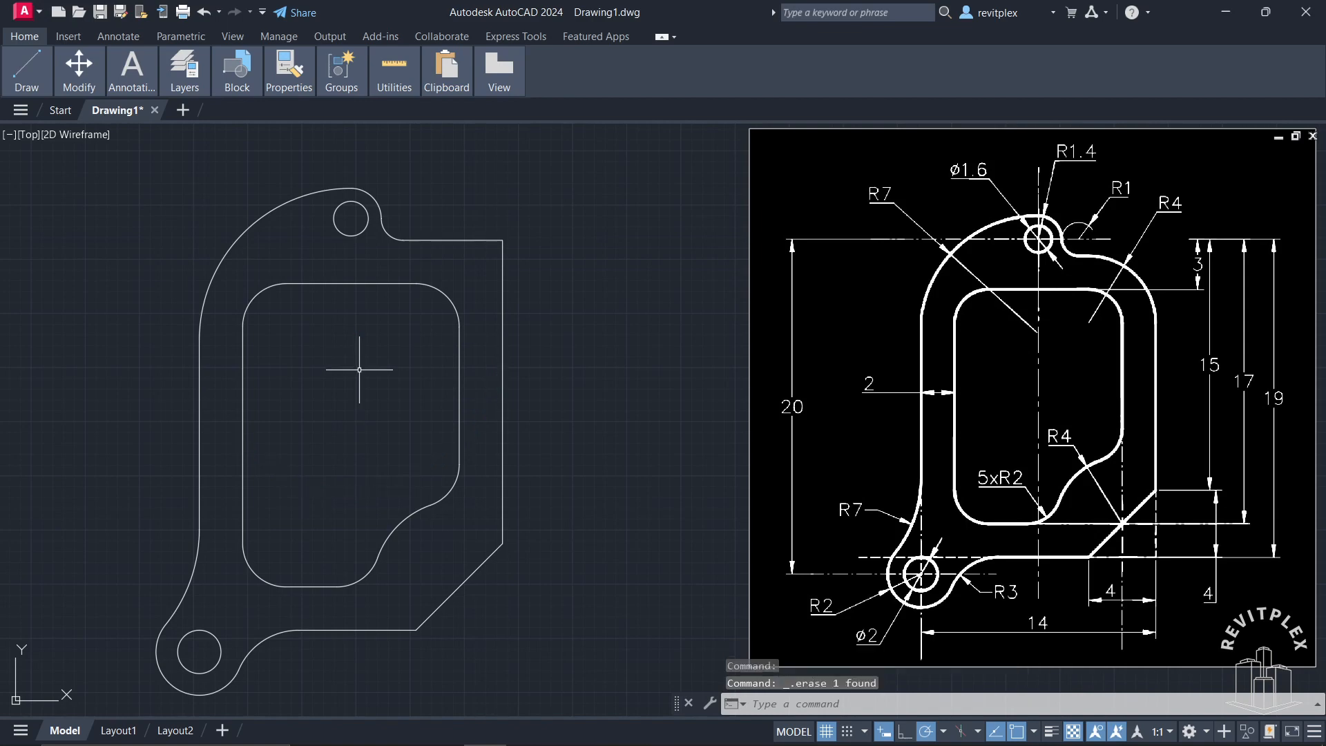